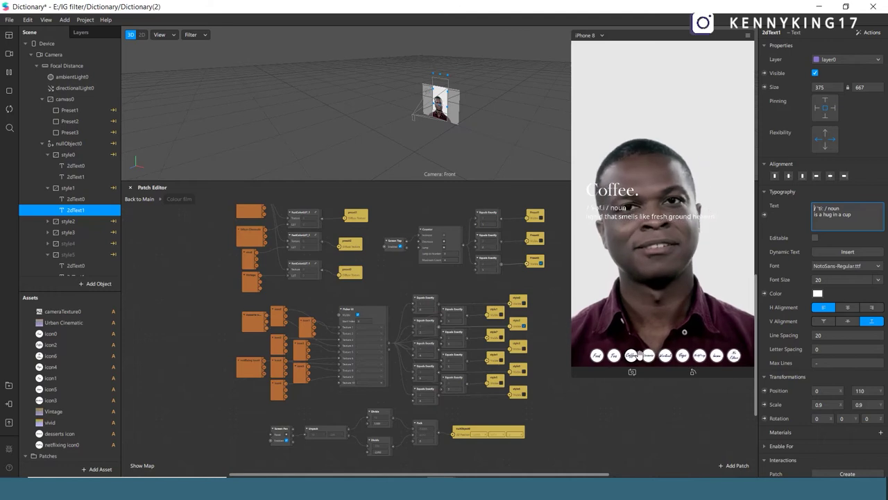
- Preview several word styles of the Dictionary filter, ending on the Workout style, and examine its patch graph
{"action": "left_click", "coordinate": [647, 355]}
{"action": "left_click", "coordinate": [683, 356]}
{"action": "left_click", "coordinate": [699, 355]}
{"action": "left_click", "coordinate": [716, 355]}
{"action": "left_click", "coordinate": [666, 356]}
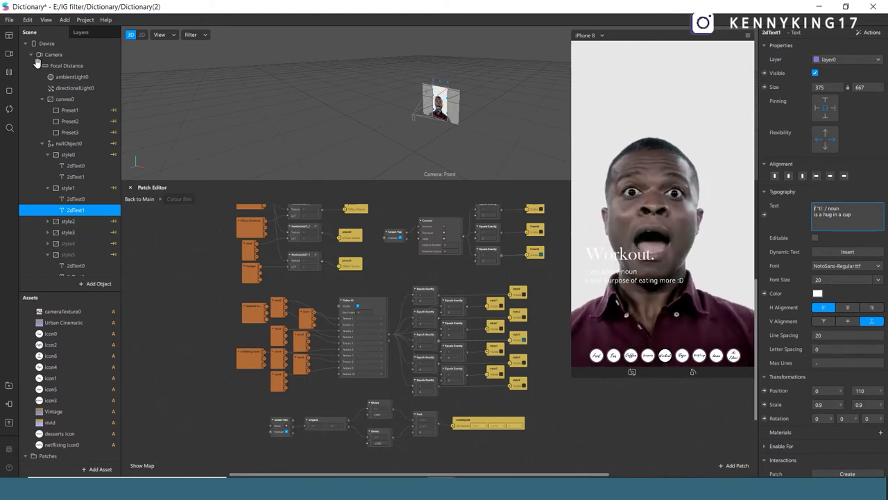
{"action": "scroll", "coordinate": [396, 349], "scroll_direction": "up", "scroll_amount": 2}
{"action": "scroll", "coordinate": [238, 253], "scroll_direction": "up", "scroll_amount": 2}
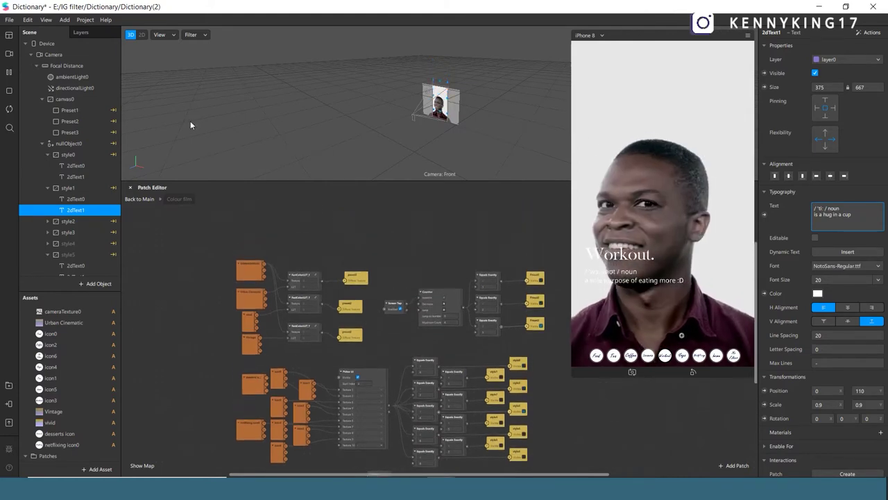
- Create a new blank project
{"action": "left_click", "coordinate": [28, 19]}
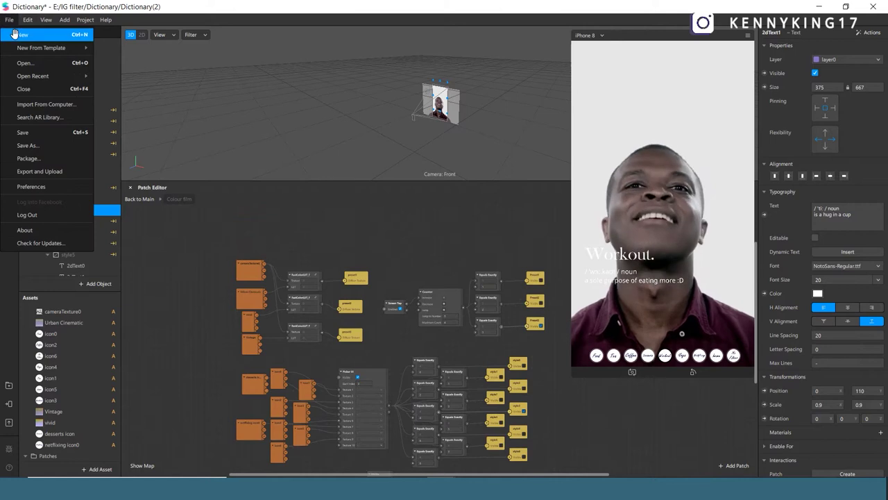
{"action": "left_click", "coordinate": [31, 31]}
{"action": "left_click", "coordinate": [699, 56]}
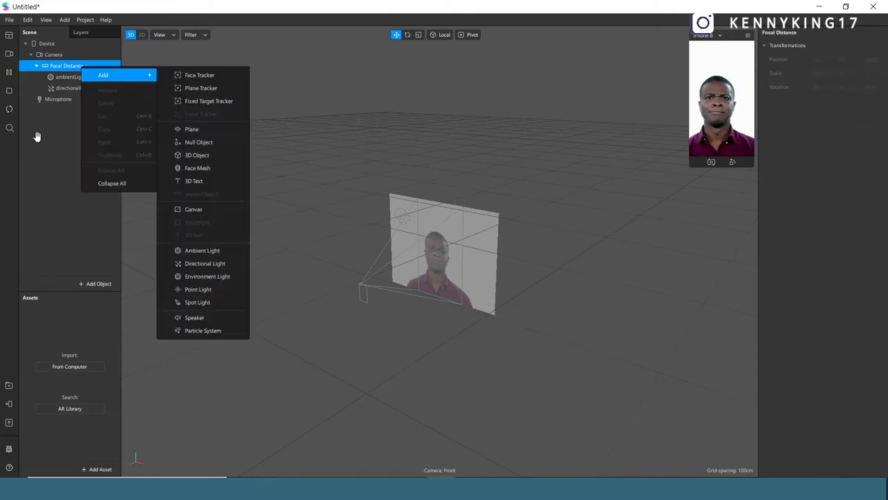
- Add a canvas under Focal Distance and rename it Preset
{"action": "left_click", "coordinate": [38, 137]}
{"action": "left_click", "coordinate": [57, 69]}
{"action": "right_click", "coordinate": [60, 66]}
{"action": "mouse_move", "coordinate": [70, 72]}
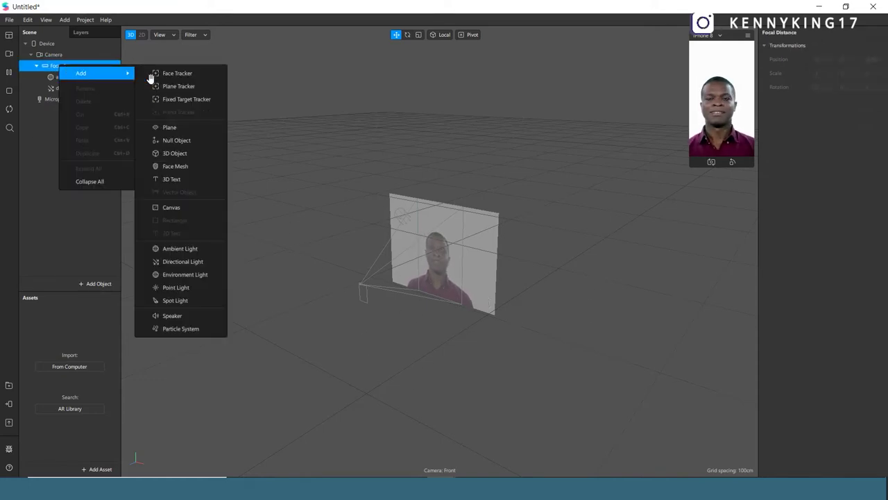
{"action": "left_click", "coordinate": [178, 207]}
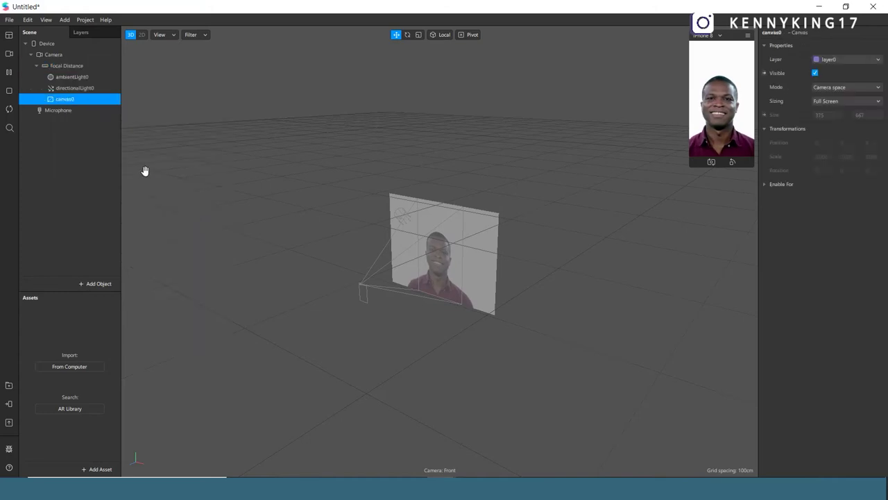
{"action": "double_click", "coordinate": [64, 100]}
{"action": "type", "text": "Pr"}
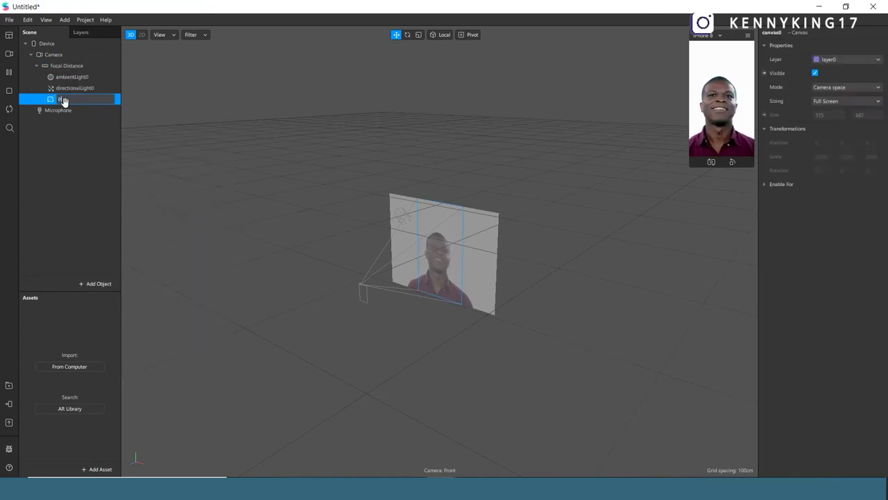
{"action": "type", "text": "eset"}
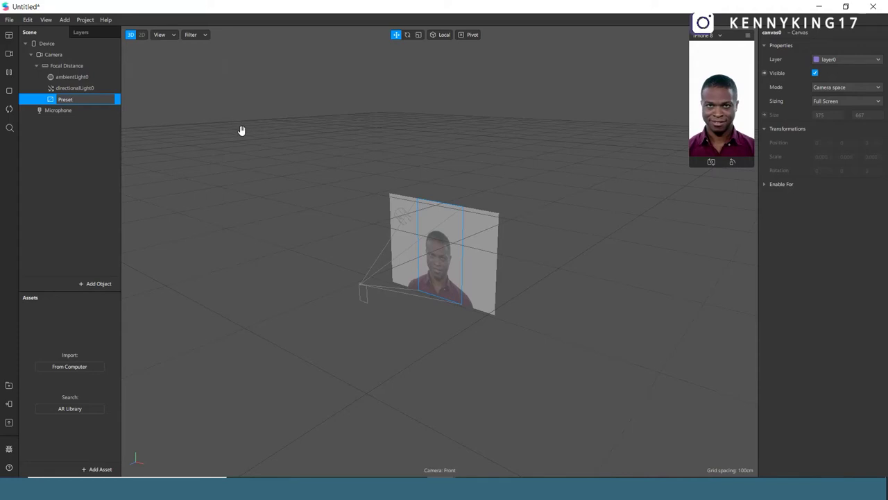
{"action": "key", "text": "Return"}
- Add a rectangle inside the Preset canvas and rename it Preset1
{"action": "right_click", "coordinate": [66, 103]}
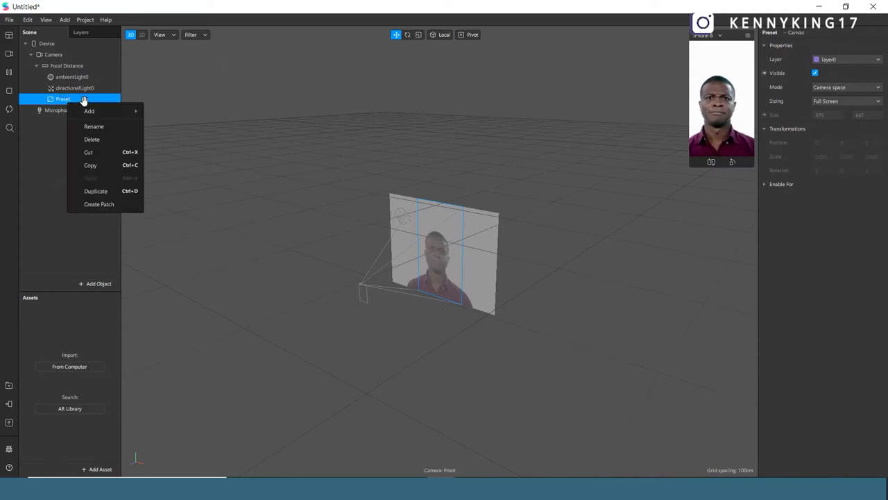
{"action": "mouse_move", "coordinate": [99, 111]}
{"action": "left_click", "coordinate": [183, 258]}
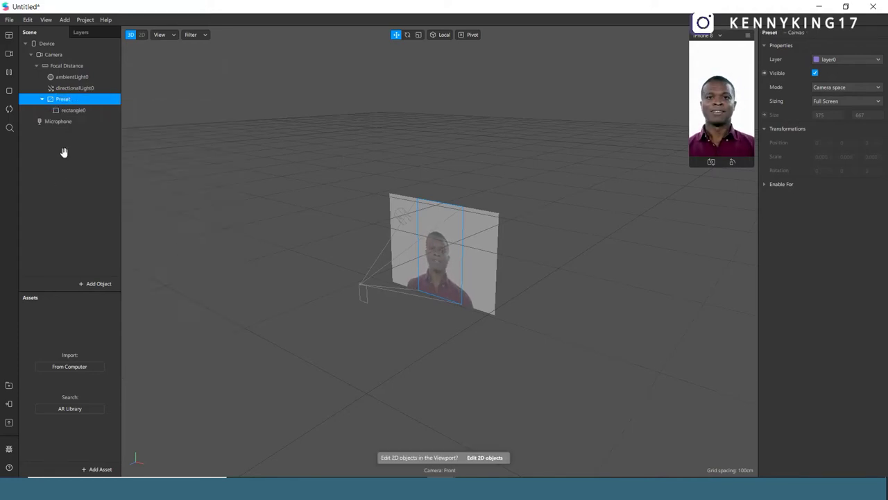
{"action": "double_click", "coordinate": [73, 110]}
{"action": "type", "text": "Pl"}
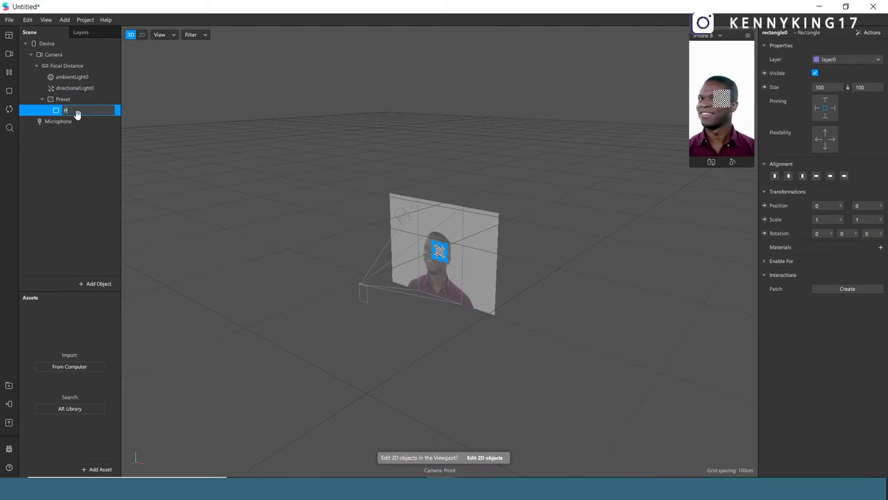
{"action": "type", "text": "eset1"}
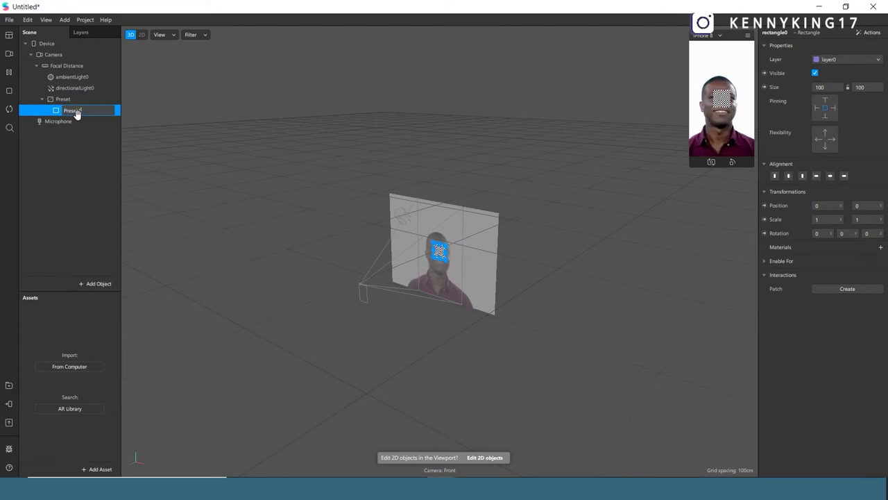
{"action": "key", "text": "Return"}
- Make the Preset1 rectangle fill the canvas in width and height, and enlarge the device preview
{"action": "left_click", "coordinate": [842, 86]}
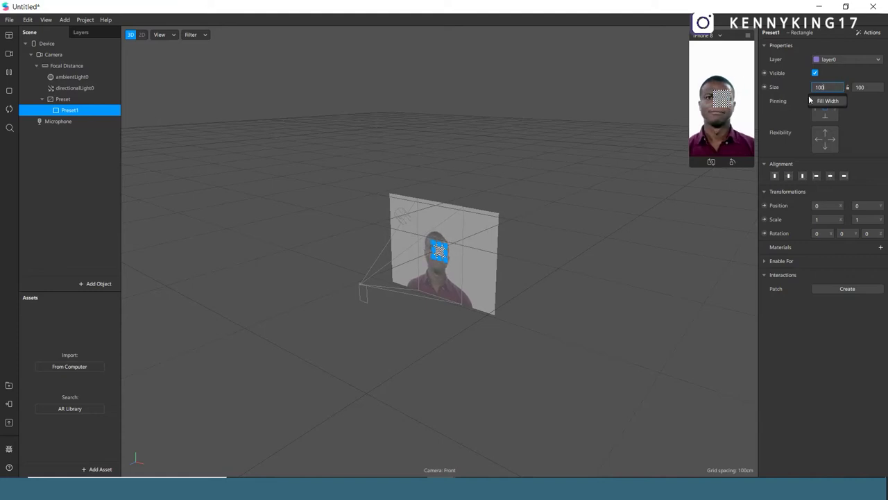
{"action": "left_click", "coordinate": [818, 101]}
{"action": "left_click", "coordinate": [832, 102]}
{"action": "left_click", "coordinate": [864, 88]}
{"action": "left_click", "coordinate": [868, 102]}
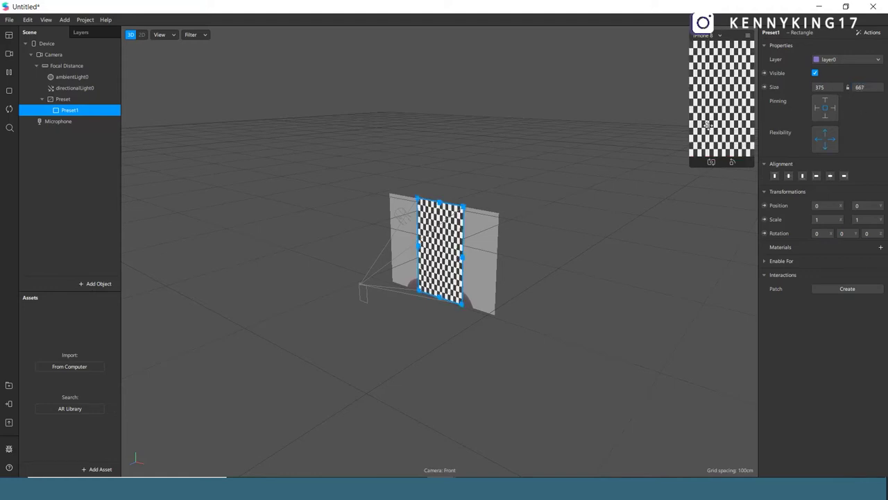
{"action": "left_click_drag", "start_coordinate": [691, 164], "coordinate": [614, 302]}
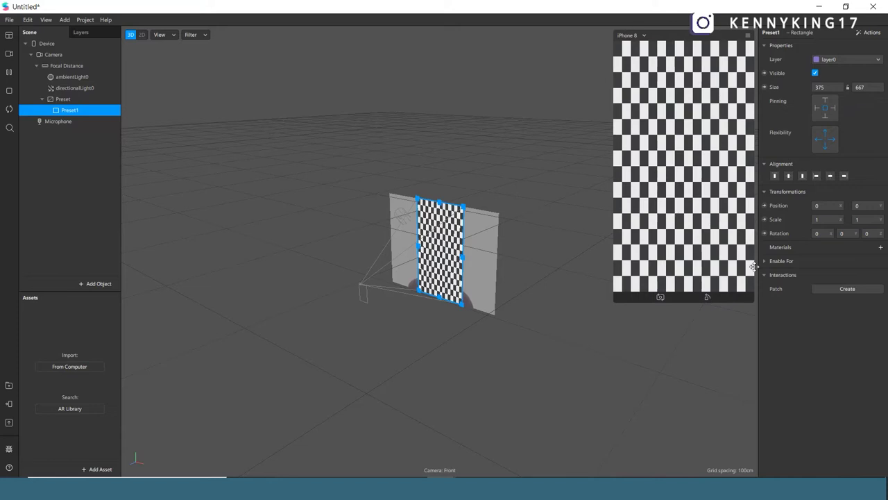
- Create a new material for the Preset1 rectangle and rename that material Preset1
{"action": "left_click", "coordinate": [880, 247]}
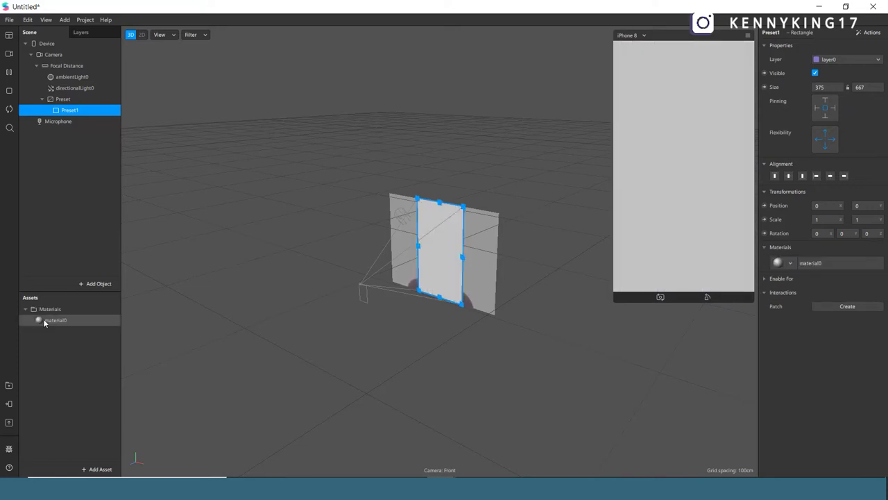
{"action": "double_click", "coordinate": [56, 320]}
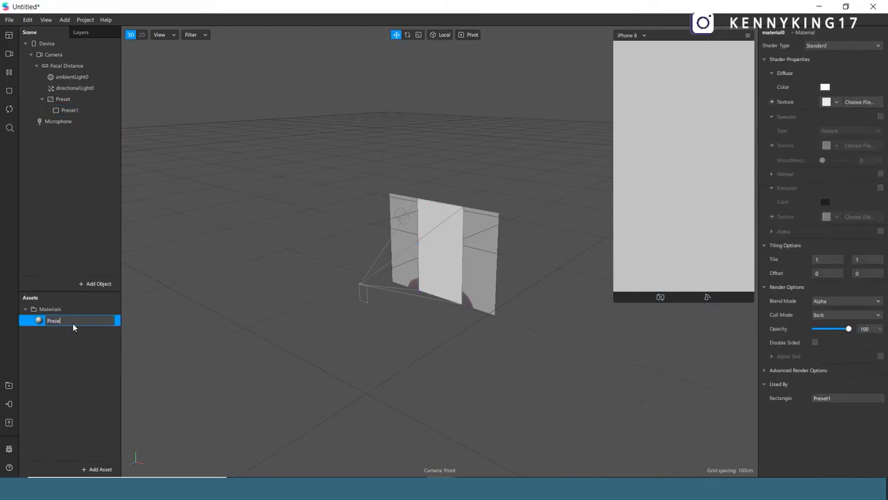
{"action": "key", "text": "Return"}
{"action": "left_click", "coordinate": [66, 351]}
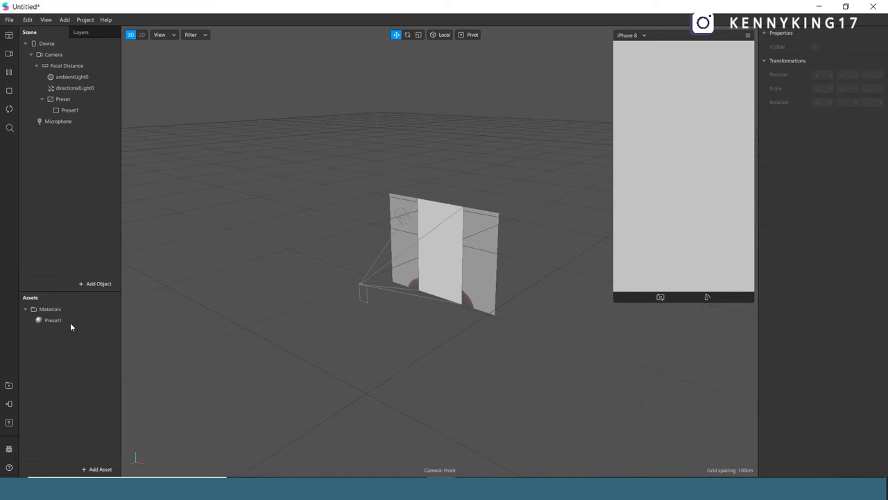
{"action": "left_click", "coordinate": [68, 320]}
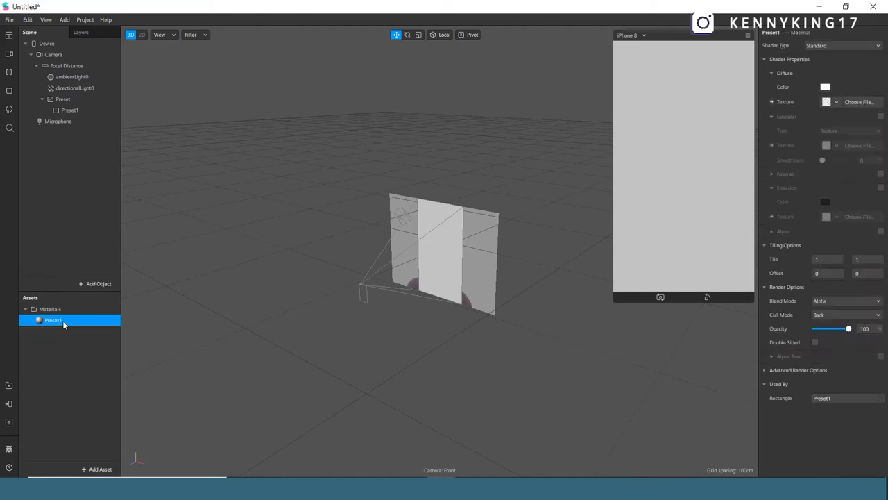
{"action": "left_click", "coordinate": [95, 366]}
- Import the FastColorLUT_f patch from the project's patches folder on the computer
{"action": "left_click", "coordinate": [90, 469]}
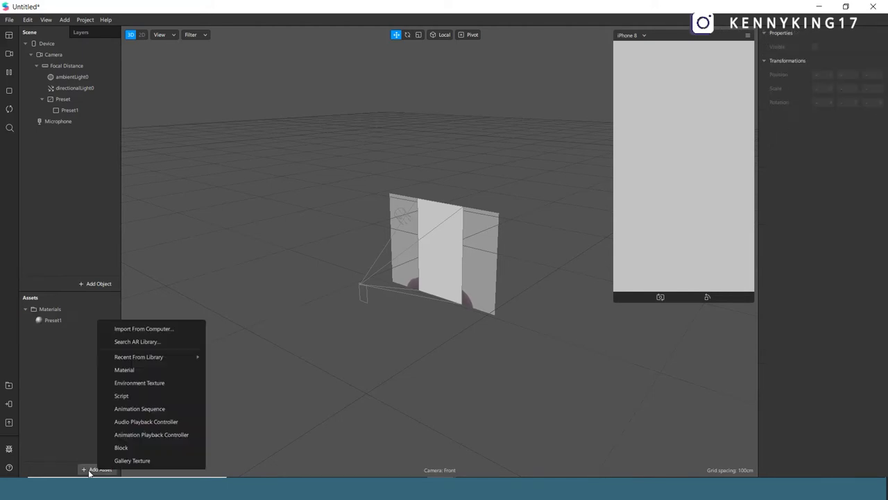
{"action": "left_click", "coordinate": [147, 329]}
{"action": "double_click", "coordinate": [295, 101]}
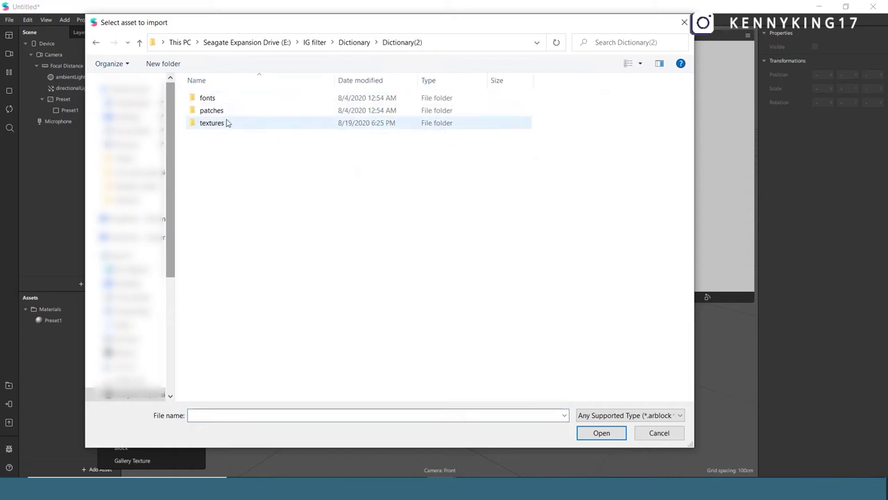
{"action": "double_click", "coordinate": [225, 109]}
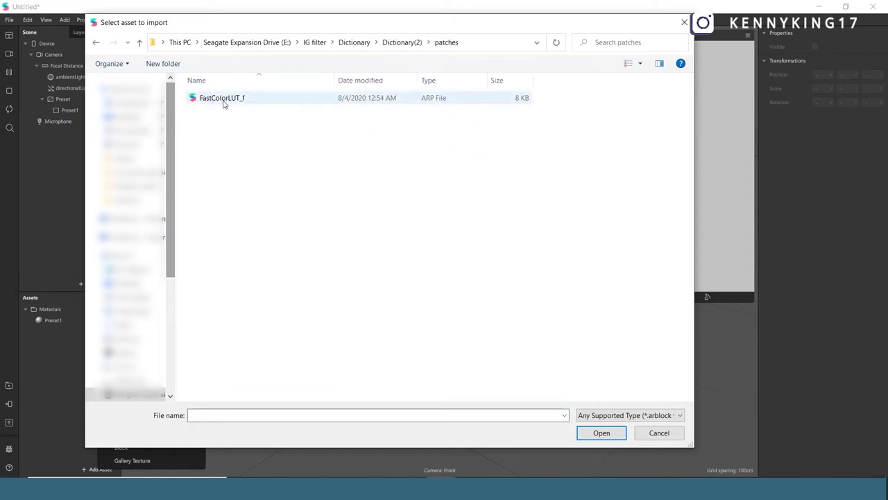
{"action": "double_click", "coordinate": [222, 97]}
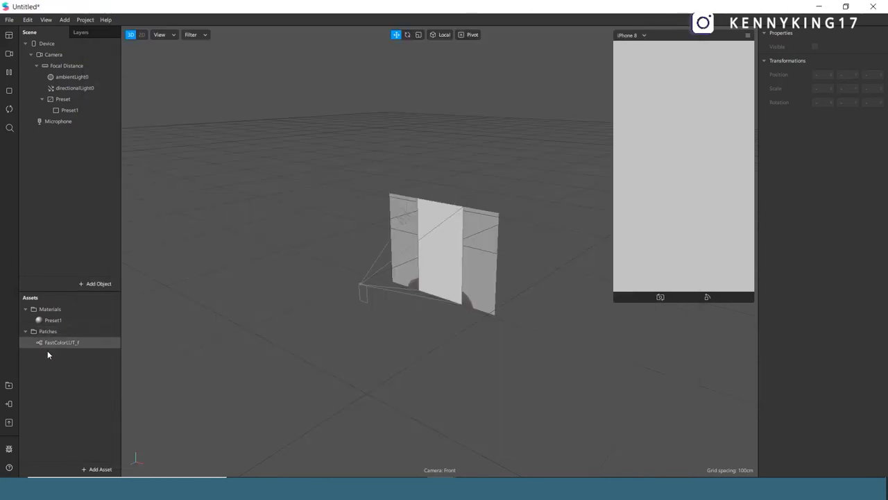
- Import the neutral.jpg colour lookup texture from the computer
{"action": "left_click", "coordinate": [89, 470]}
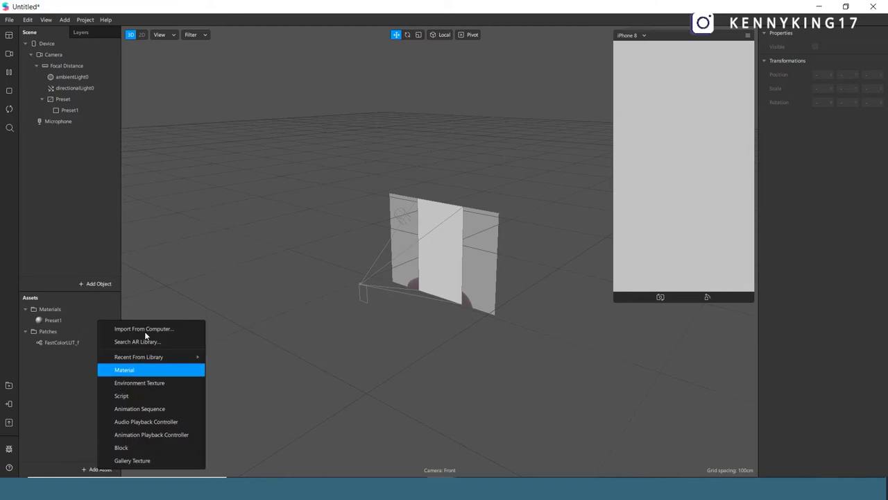
{"action": "left_click", "coordinate": [148, 328]}
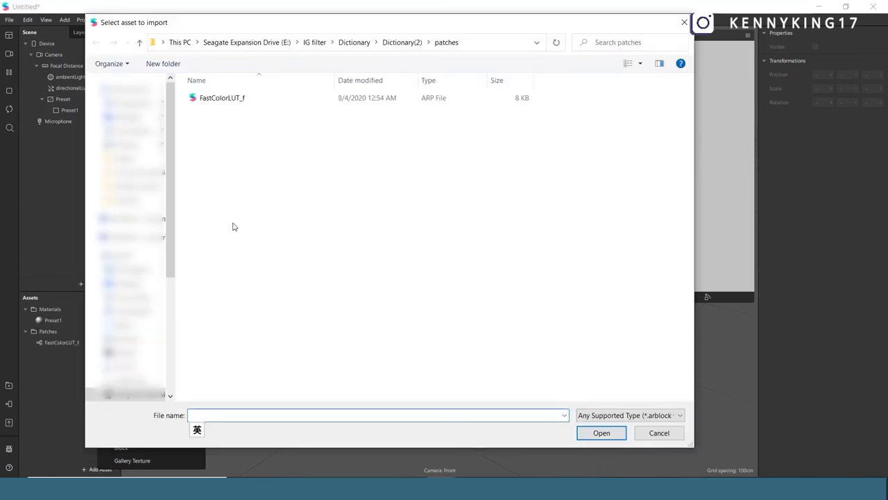
{"action": "scroll", "coordinate": [163, 351], "scroll_direction": "down", "scroll_amount": 2}
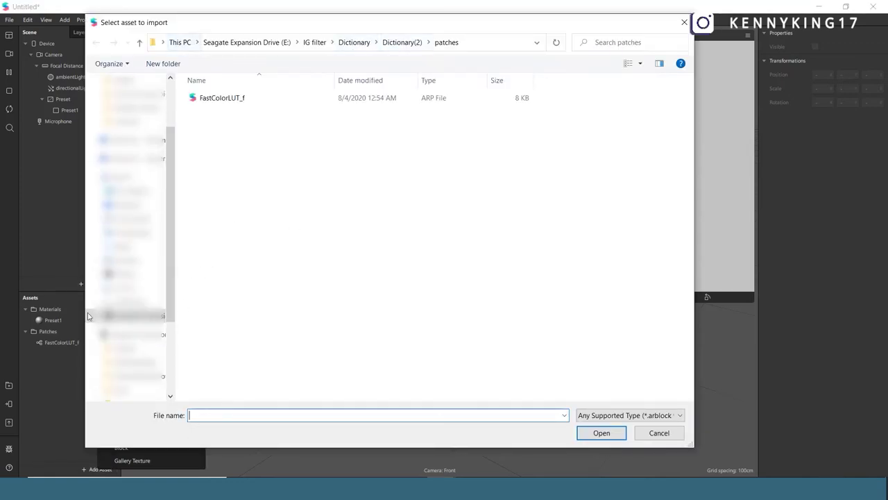
{"action": "left_click", "coordinate": [128, 347]}
{"action": "left_click", "coordinate": [251, 111]}
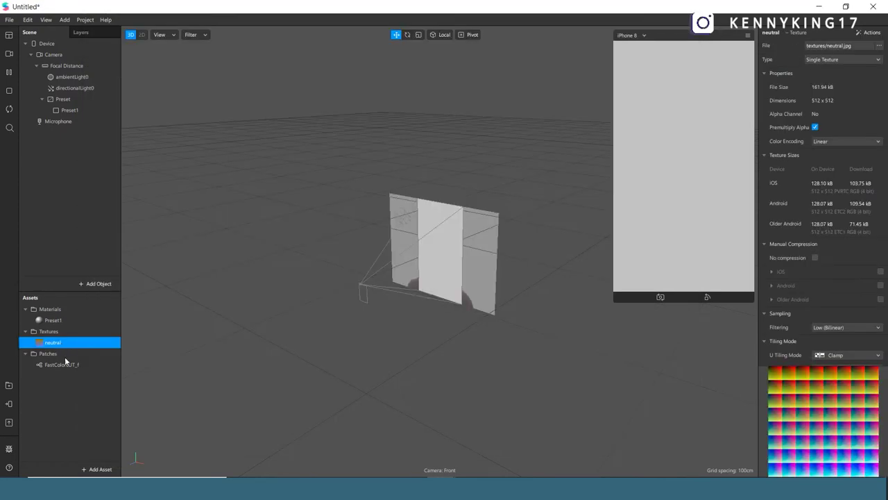
- Turn on No compression for the neutral texture and set its sampling filtering to None
{"action": "left_click", "coordinate": [52, 343]}
{"action": "left_click", "coordinate": [815, 257]}
{"action": "left_click", "coordinate": [793, 326]}
{"action": "left_click", "coordinate": [805, 318]}
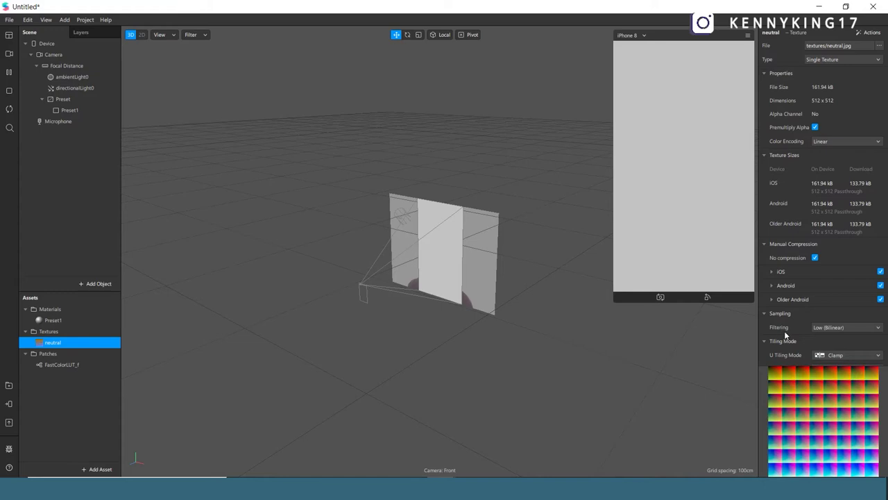
{"action": "left_click", "coordinate": [828, 329]}
{"action": "left_click", "coordinate": [826, 328]}
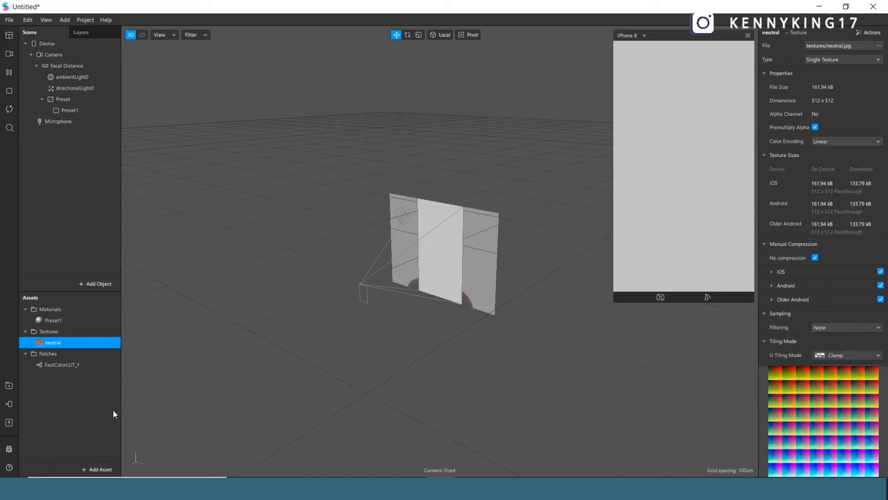
- Extract a texture from the Camera and place a patch for cameraTexture0 in the Patch Editor
{"action": "left_click", "coordinate": [75, 364]}
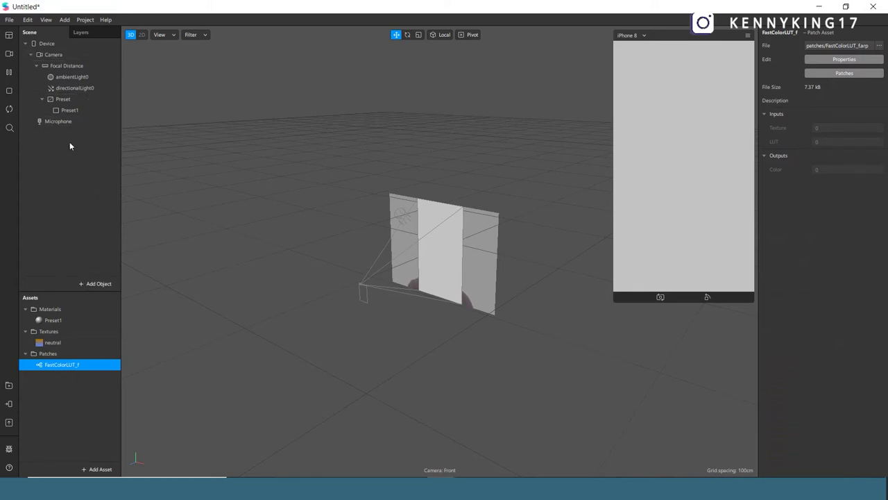
{"action": "left_click", "coordinate": [57, 55]}
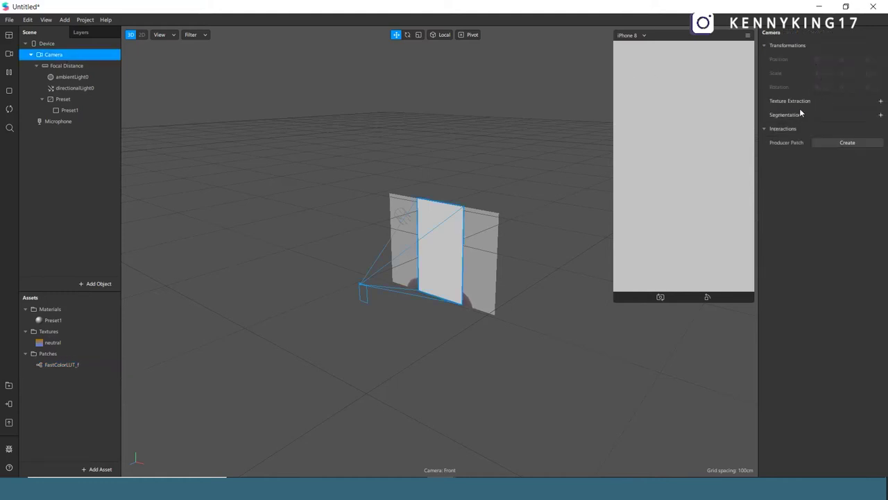
{"action": "left_click", "coordinate": [879, 101]}
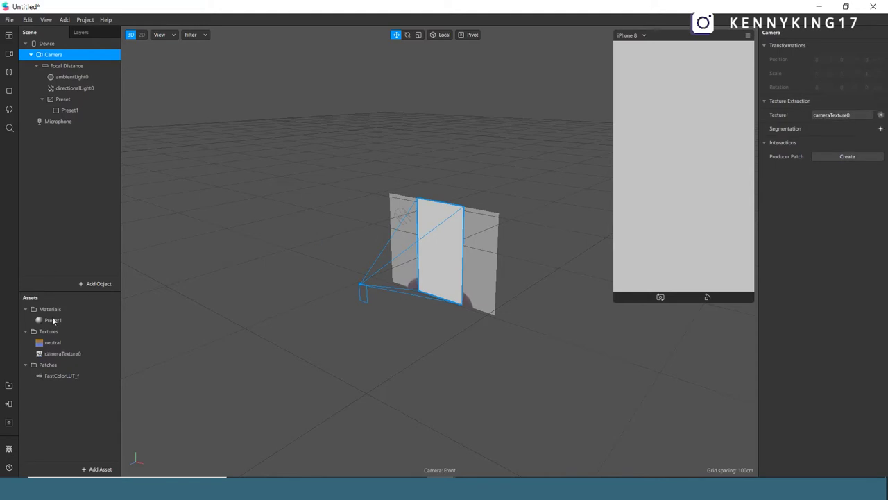
{"action": "right_click", "coordinate": [61, 354]}
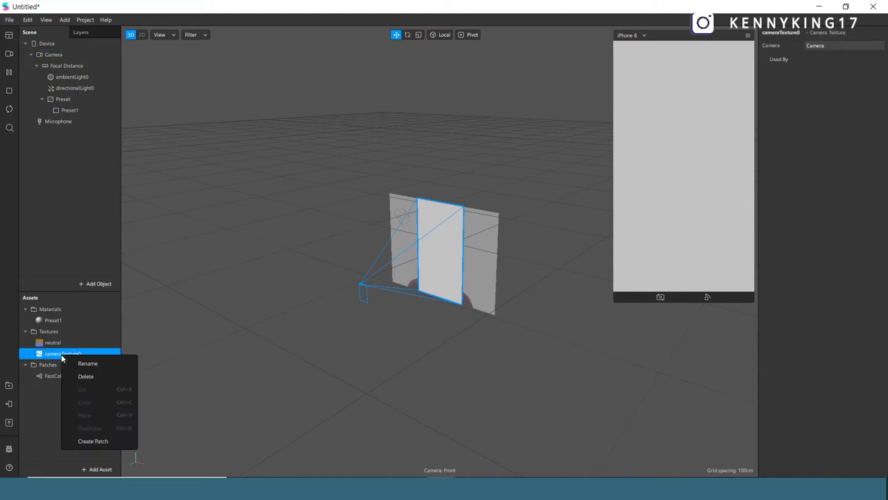
{"action": "left_click", "coordinate": [94, 441]}
{"action": "left_click_drag", "start_coordinate": [444, 409], "coordinate": [322, 392]}
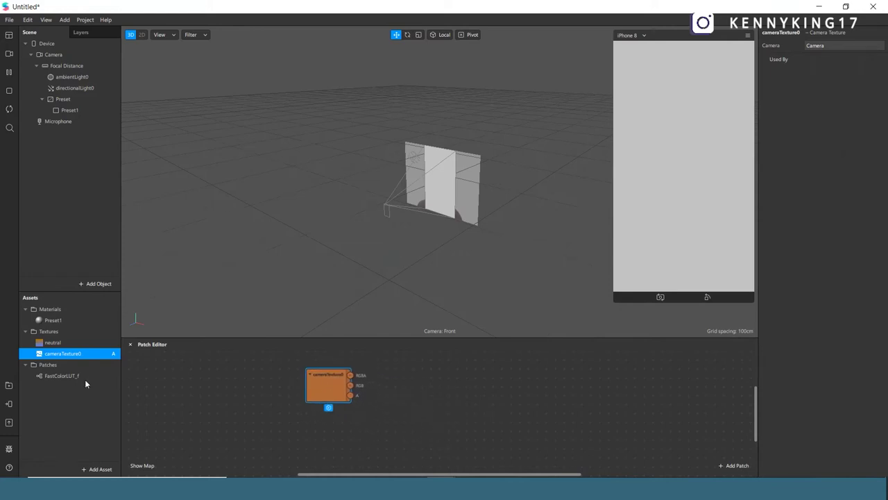
- Place patches for the neutral texture and FastColorLUT_f in the Patch Editor, arranged beside the cameraTexture0 patch
{"action": "left_click", "coordinate": [59, 343]}
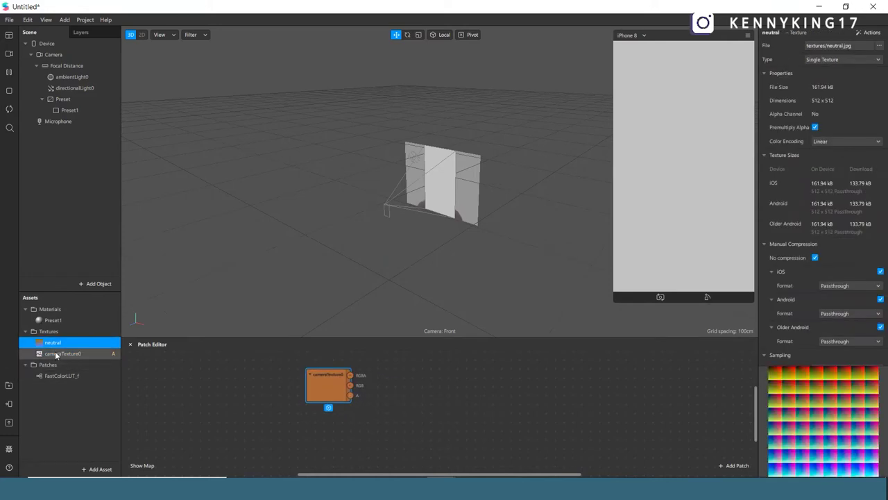
{"action": "left_click_drag", "start_coordinate": [223, 381], "coordinate": [342, 427]}
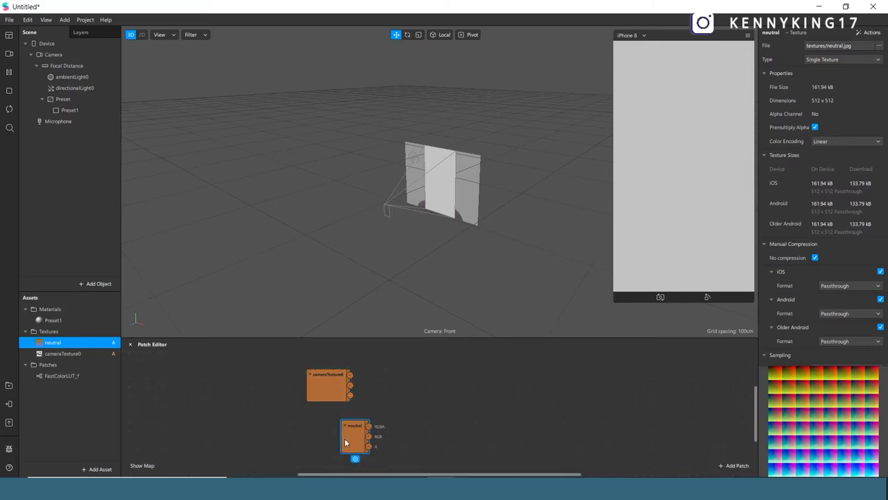
{"action": "left_click", "coordinate": [59, 376]}
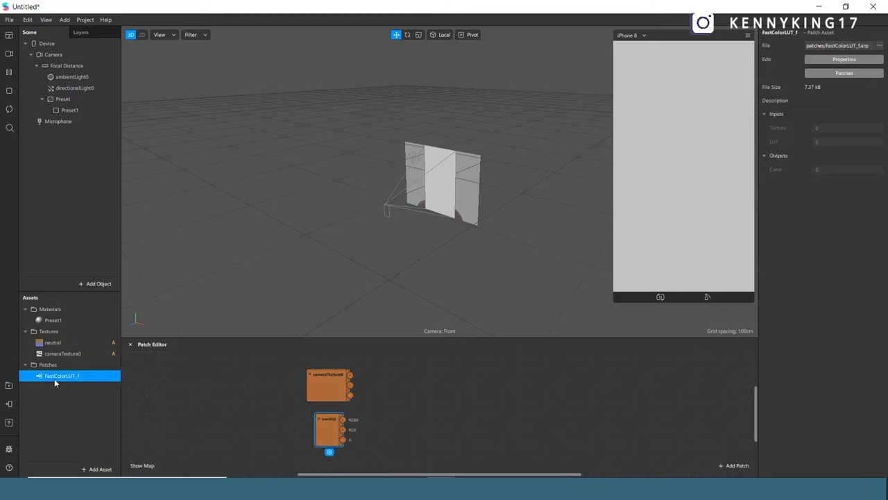
{"action": "left_click_drag", "start_coordinate": [53, 378], "coordinate": [385, 431]}
{"action": "left_click_drag", "start_coordinate": [427, 403], "coordinate": [405, 407]}
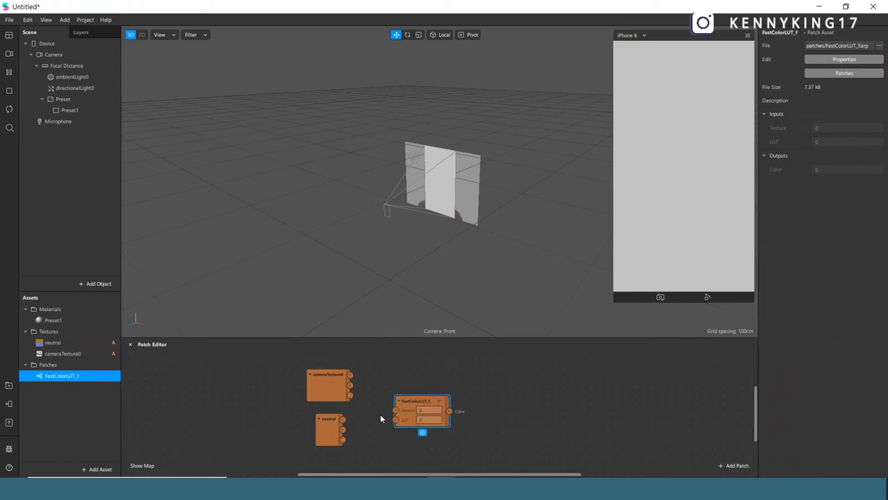
{"action": "left_click_drag", "start_coordinate": [330, 425], "coordinate": [338, 425]}
- Connect cameraTexture0's RGBA output to the FastColorLUT_f Texture input and neutral's RGBA output to its LUT input
{"action": "left_click", "coordinate": [330, 392]}
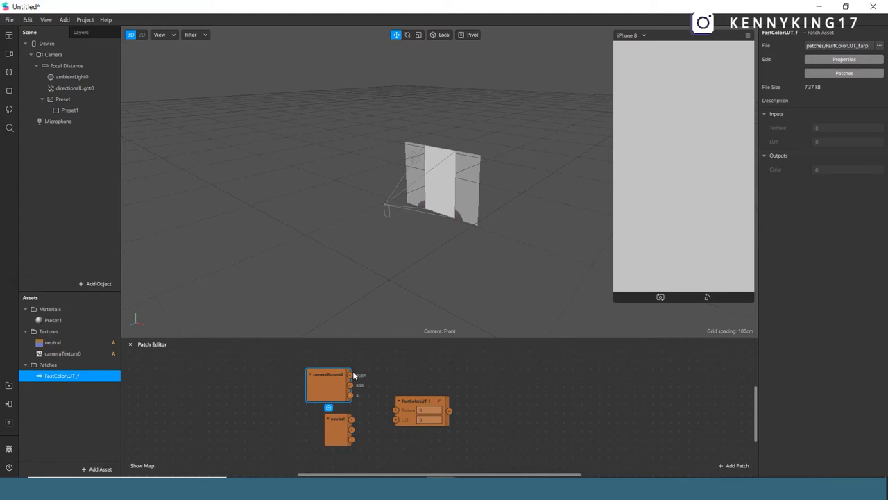
{"action": "left_click_drag", "start_coordinate": [350, 375], "coordinate": [381, 411]}
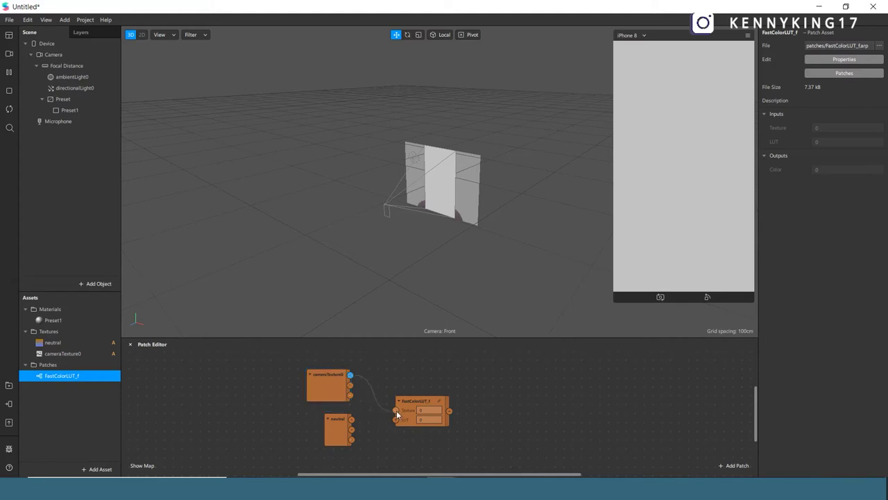
{"action": "left_click_drag", "start_coordinate": [351, 419], "coordinate": [397, 419]}
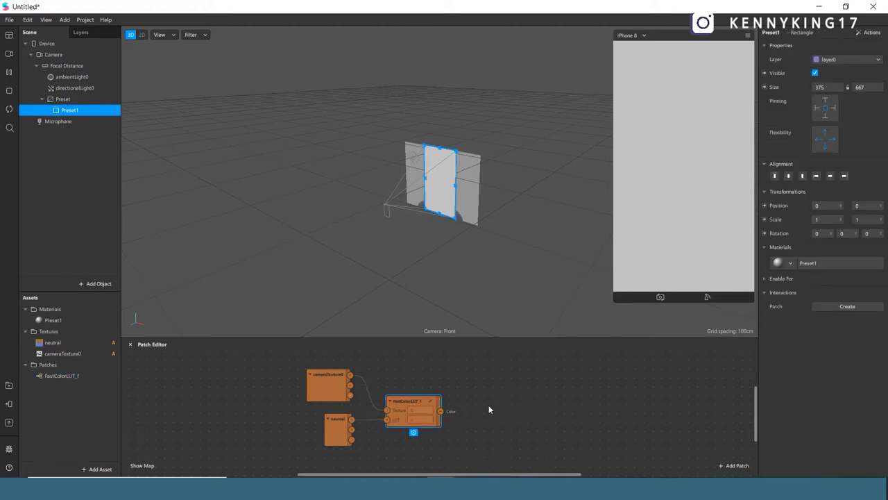
- Create a patch for the Preset1 material's diffuse texture, feed it the FastColorLUT_f Color output, and enlarge the preview
{"action": "left_click", "coordinate": [54, 319]}
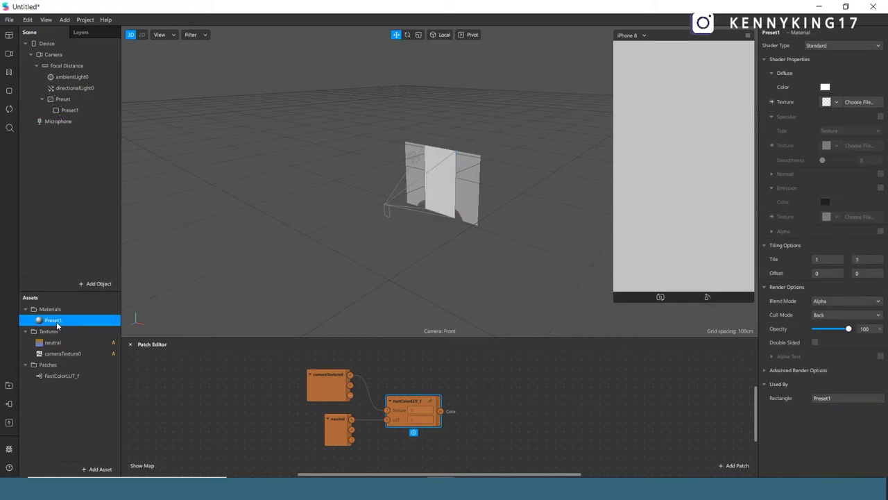
{"action": "left_click", "coordinate": [772, 102]}
{"action": "left_click_drag", "start_coordinate": [473, 419], "coordinate": [498, 400]}
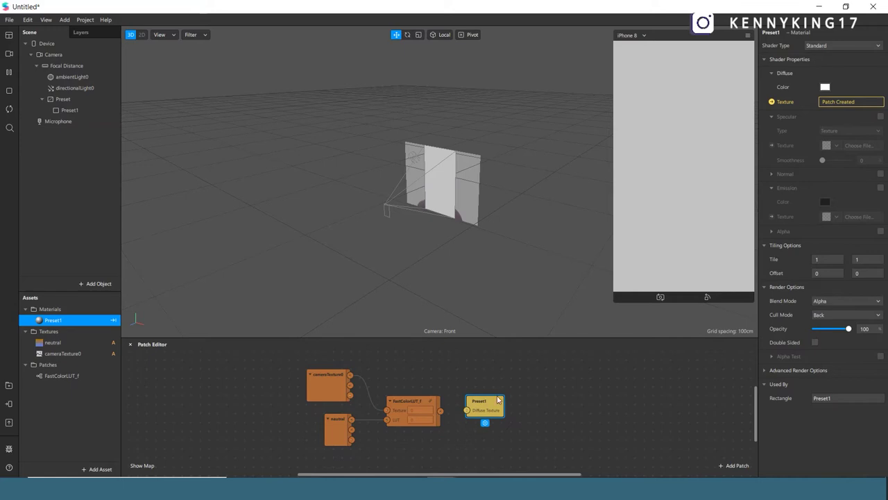
{"action": "left_click_drag", "start_coordinate": [440, 410], "coordinate": [466, 410]}
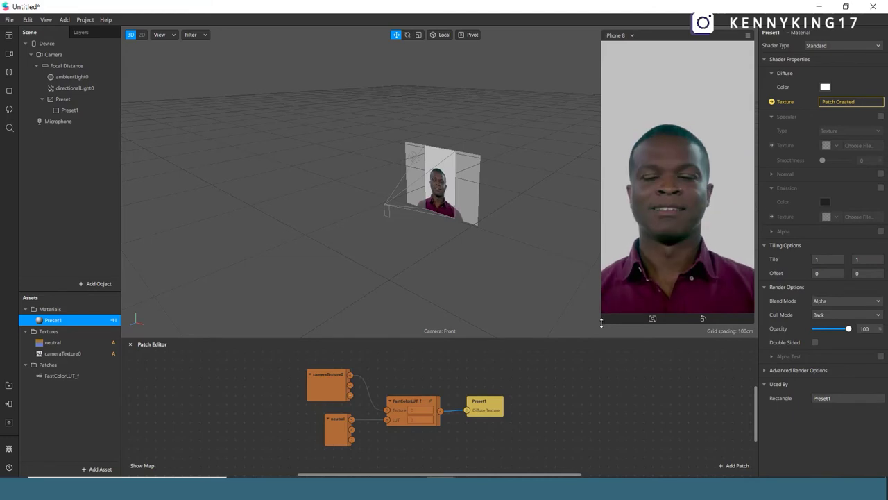
{"action": "left_click_drag", "start_coordinate": [601, 324], "coordinate": [572, 347]}
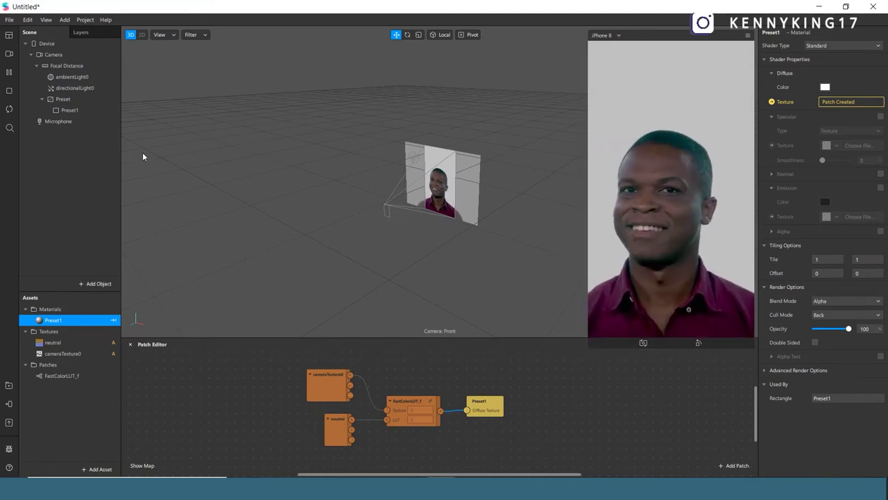
- Import the Urban Cinematic lookup texture from the Untitled Export folder and place its patch below neutral in the Patch Editor
{"action": "left_click", "coordinate": [69, 111]}
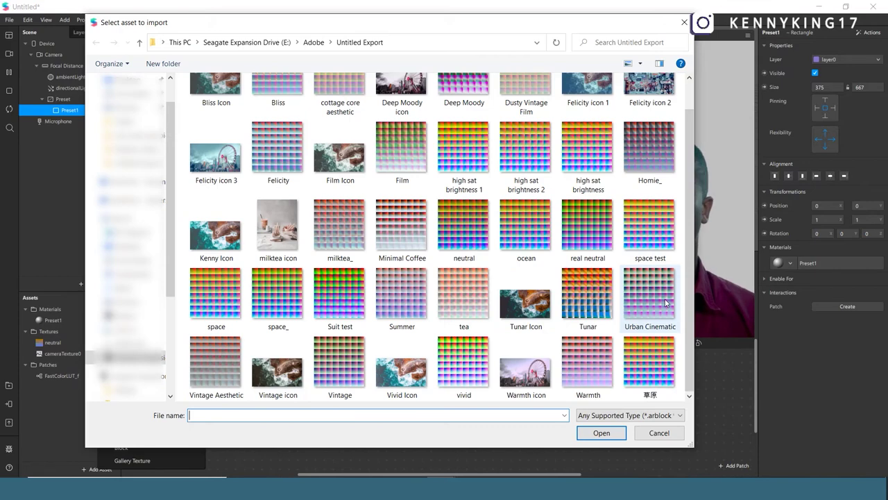
{"action": "double_click", "coordinate": [665, 303]}
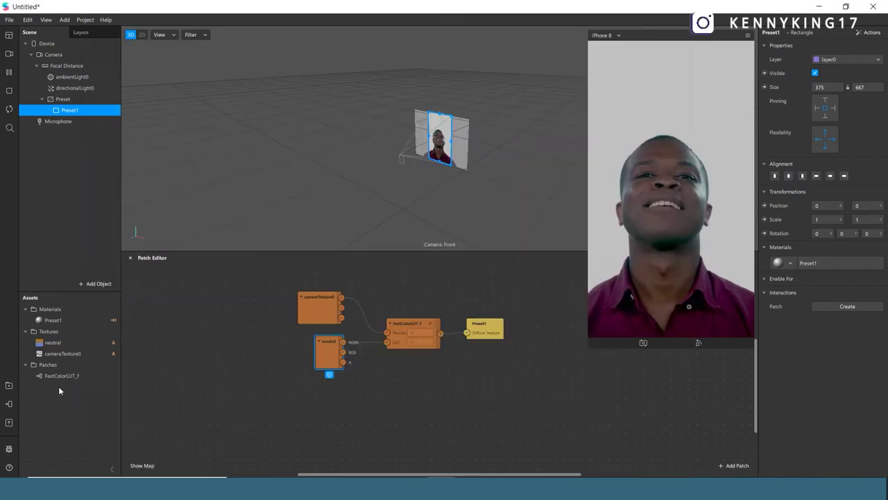
{"action": "left_click_drag", "start_coordinate": [63, 364], "coordinate": [301, 410]}
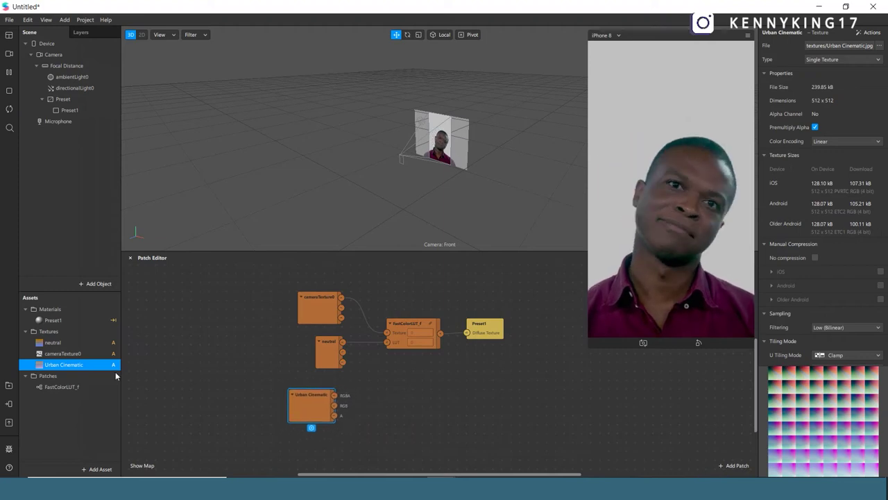
- Turn on No compression for the Urban Cinematic texture, set its filtering to None, and align its patch under neutral
{"action": "left_click", "coordinate": [814, 257]}
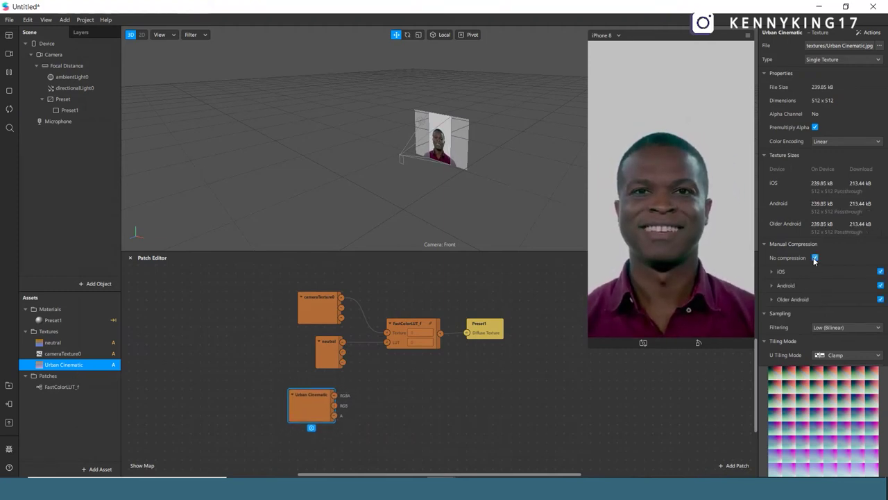
{"action": "left_click", "coordinate": [820, 327]}
{"action": "left_click", "coordinate": [820, 329]}
{"action": "left_click_drag", "start_coordinate": [328, 408], "coordinate": [338, 399]}
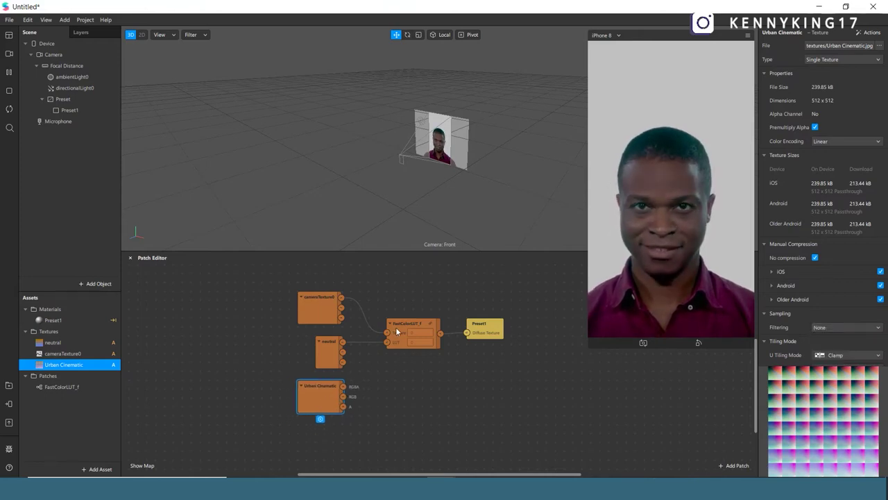
- Duplicate the FastColorLUT_f patch and wire cameraTexture0 to the copy's Texture input and Urban Cinematic to its LUT input
{"action": "left_click", "coordinate": [397, 332]}
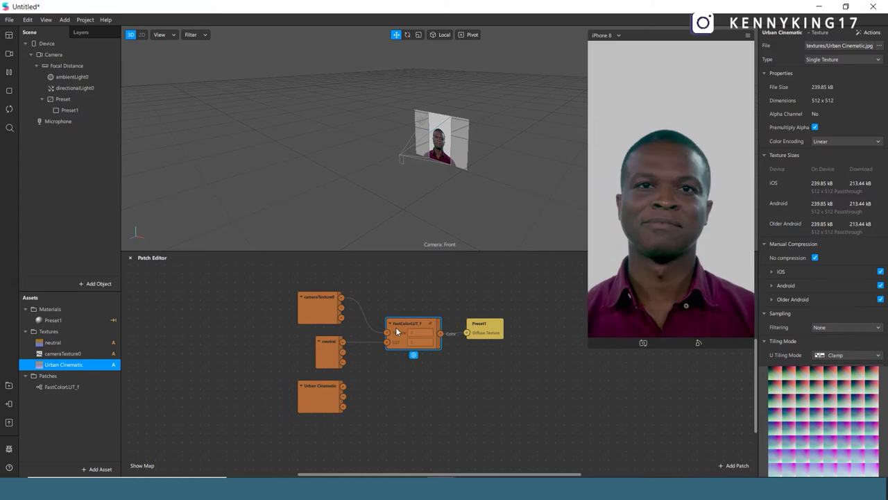
{"action": "key", "text": "ctrl+d"}
{"action": "left_click_drag", "start_coordinate": [419, 347], "coordinate": [368, 395]}
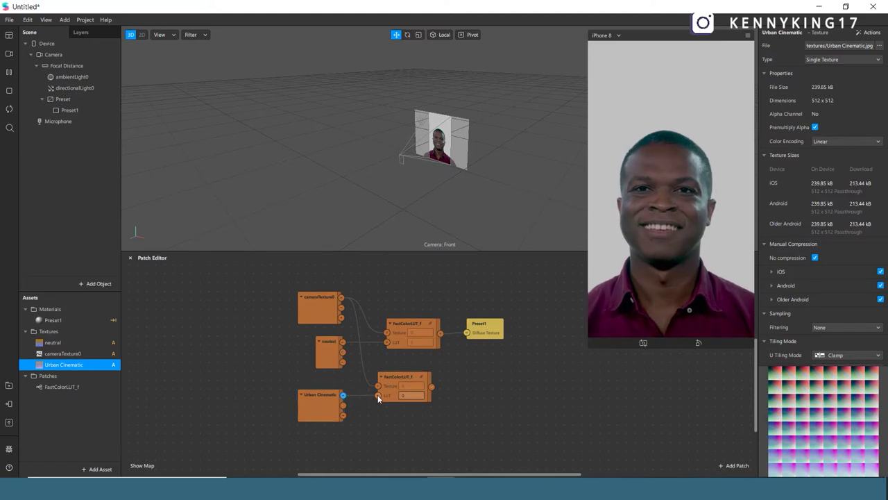
- Duplicate the Preset1 rectangle inside the Preset canvas and select the copy
{"action": "left_click", "coordinate": [70, 110]}
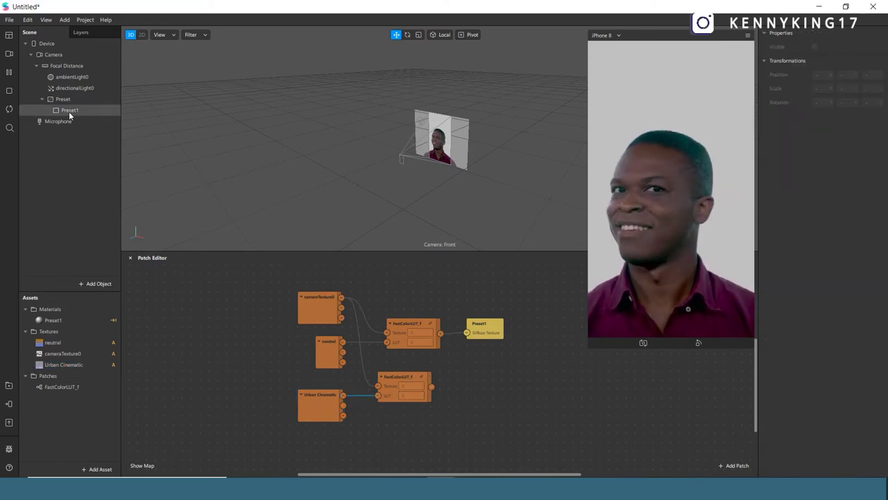
{"action": "right_click", "coordinate": [70, 111]}
{"action": "left_click", "coordinate": [67, 114]}
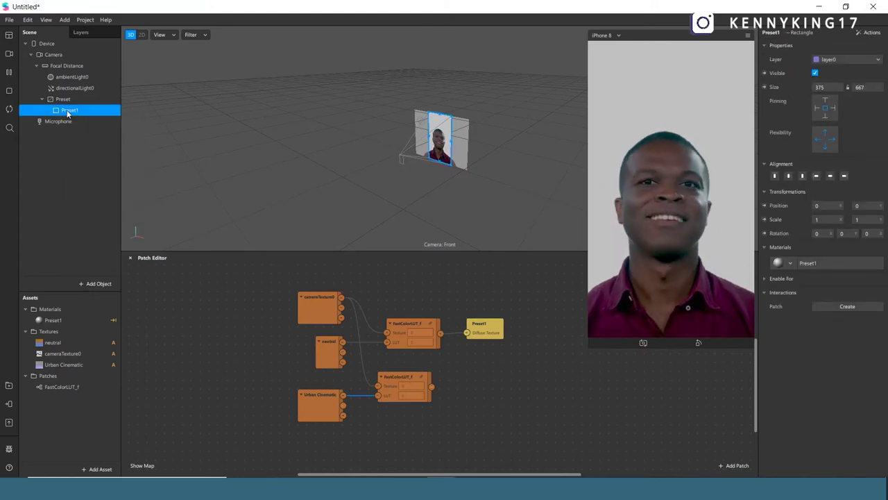
{"action": "right_click", "coordinate": [77, 113]}
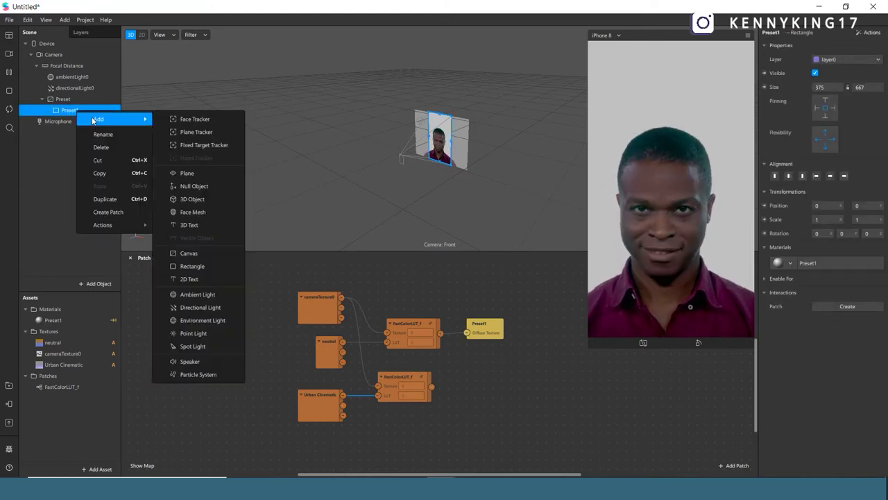
{"action": "left_click", "coordinate": [104, 199]}
{"action": "left_click", "coordinate": [78, 122]}
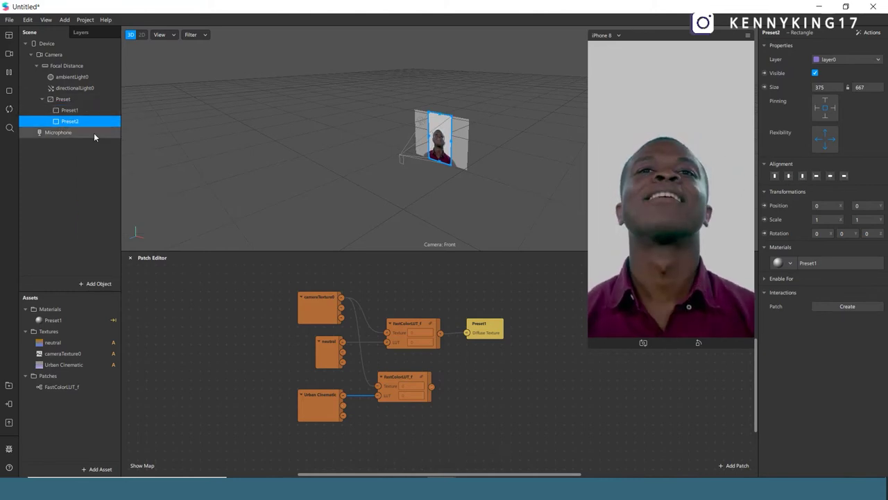
- Replace the Preset2 rectangle's material with a new one and rename that material Preset2
{"action": "left_click", "coordinate": [792, 263]}
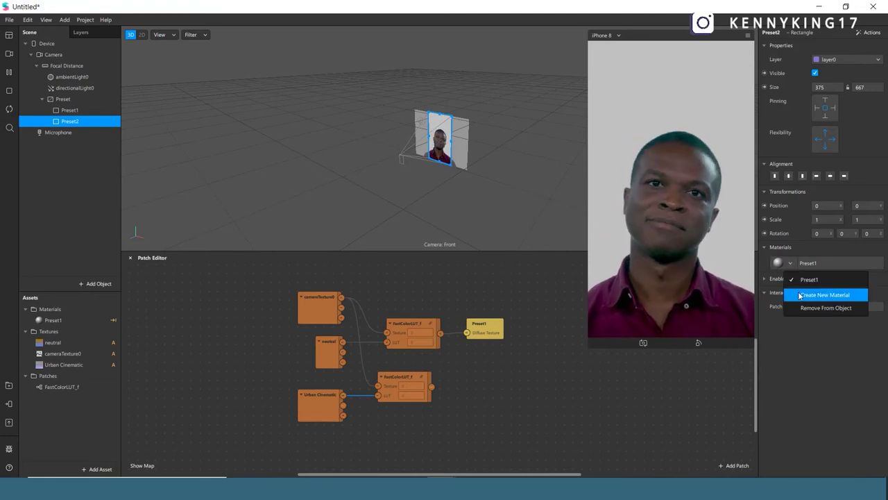
{"action": "left_click", "coordinate": [798, 294]}
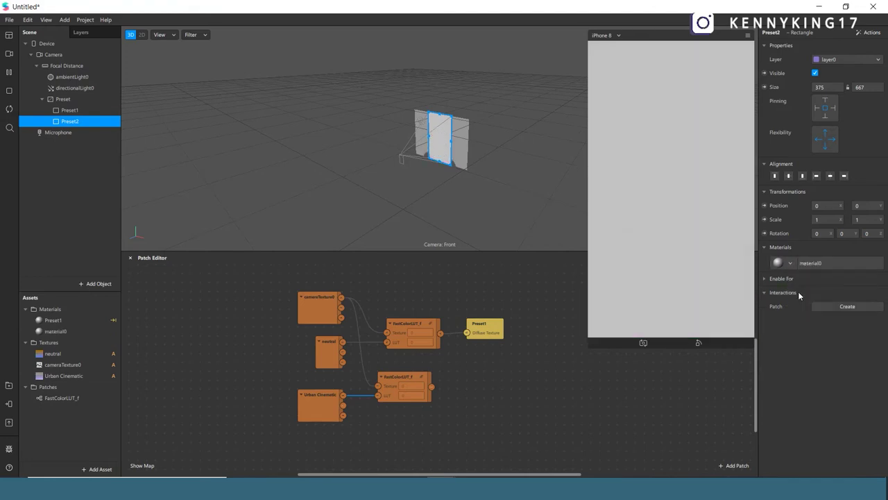
{"action": "left_click", "coordinate": [67, 332]}
{"action": "left_click", "coordinate": [67, 331]}
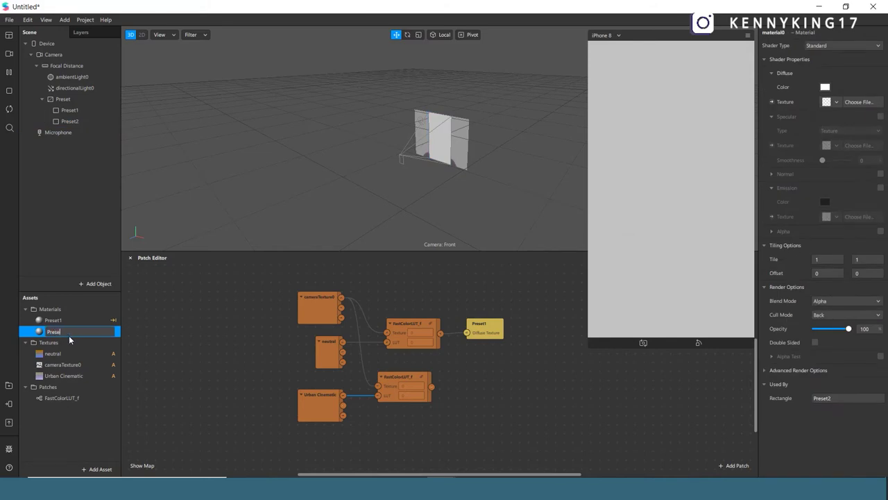
{"action": "type", "text": "Preset2"}
{"action": "key", "text": "Return"}
- Create a patch for the Preset2 material's diffuse texture and connect the second FastColorLUT_f Color output to it
{"action": "left_click", "coordinate": [771, 102]}
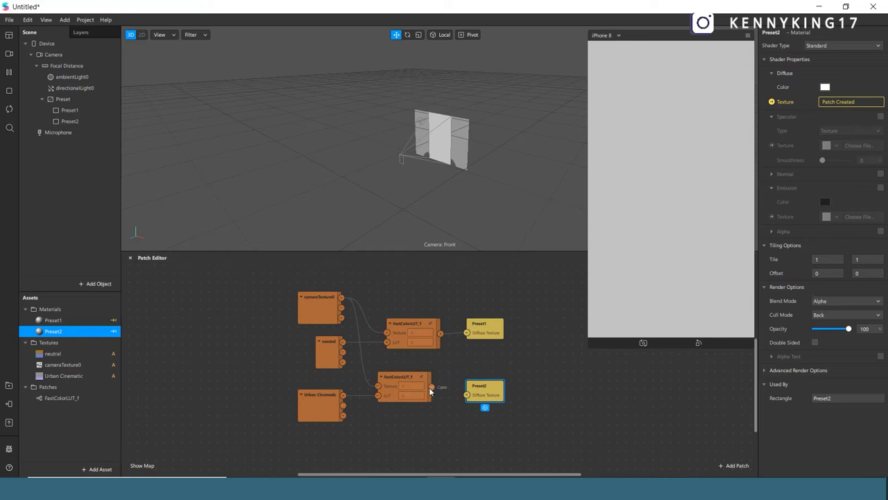
{"action": "left_click_drag", "start_coordinate": [431, 387], "coordinate": [449, 400]}
{"action": "left_click_drag", "start_coordinate": [484, 391], "coordinate": [466, 394]}
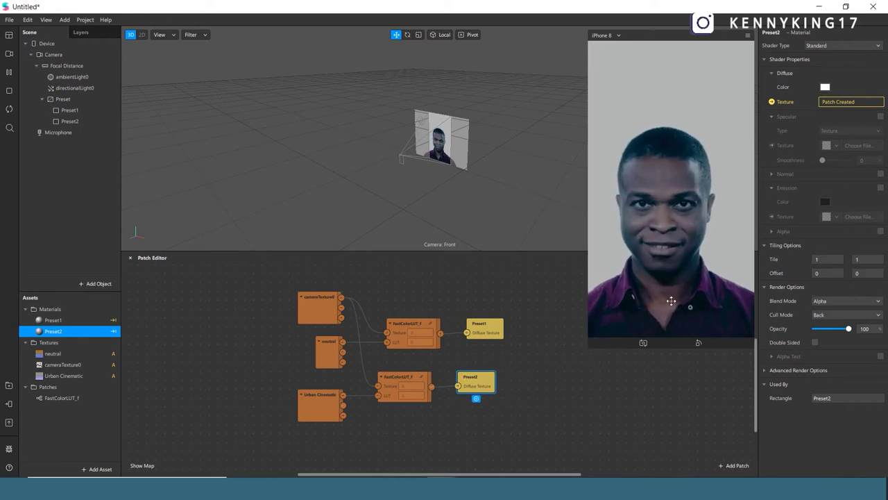
{"action": "left_click_drag", "start_coordinate": [492, 375], "coordinate": [497, 372]}
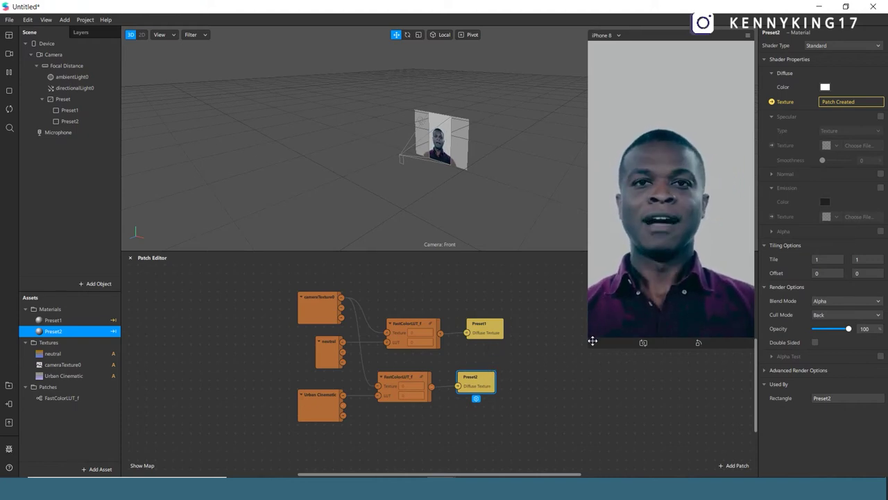
- Shrink the preview and add a Screen Tap patch in the empty area beside the preset patches
{"action": "left_click_drag", "start_coordinate": [592, 340], "coordinate": [625, 282]}
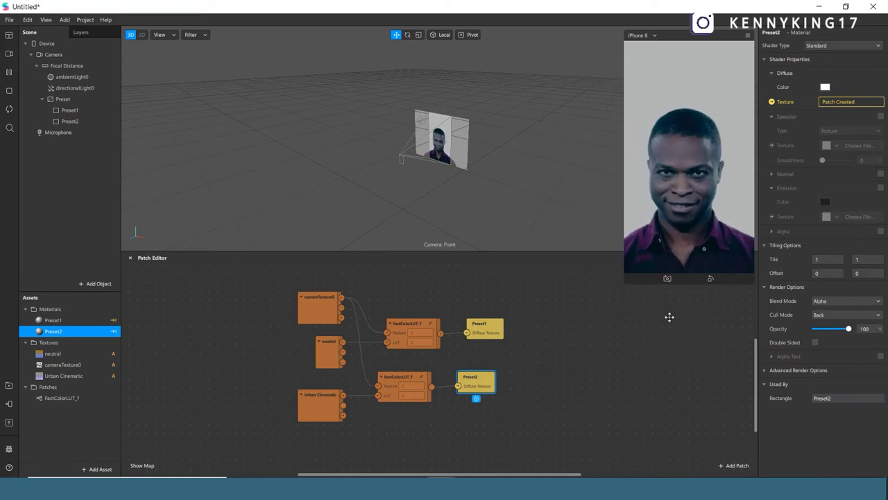
{"action": "left_click", "coordinate": [580, 335]}
{"action": "middle_click_drag", "start_coordinate": [581, 335], "coordinate": [543, 343]}
{"action": "double_click", "coordinate": [543, 343]}
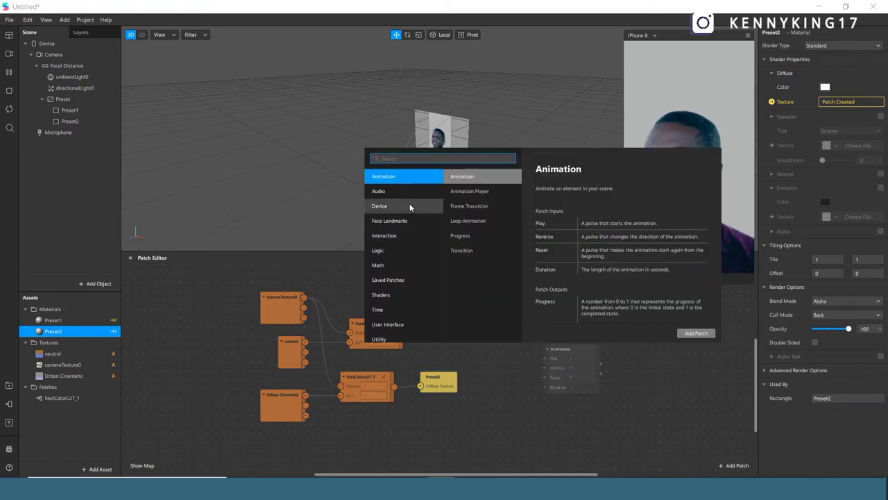
{"action": "type", "text": "screen"}
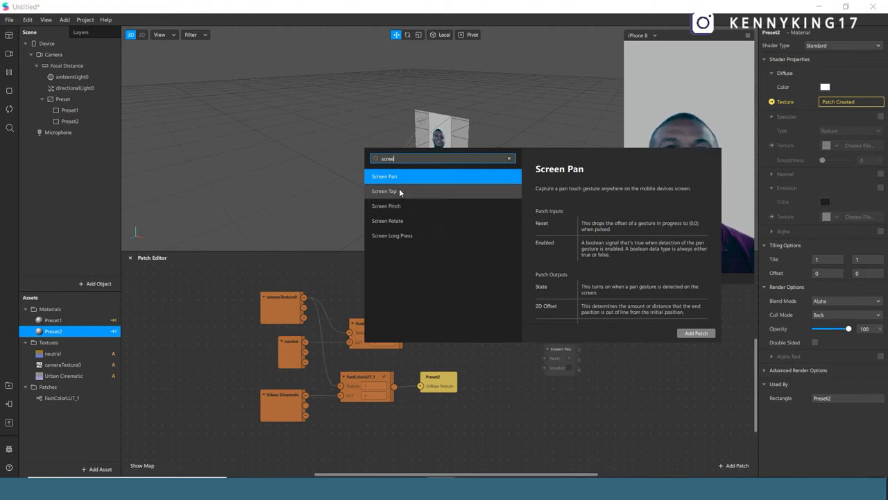
{"action": "double_click", "coordinate": [399, 189]}
{"action": "left_click_drag", "start_coordinate": [556, 350], "coordinate": [539, 352]}
- Add a Counter patch and position it just after the Screen Tap patch
{"action": "double_click", "coordinate": [640, 357]}
{"action": "type", "text": "counter"}
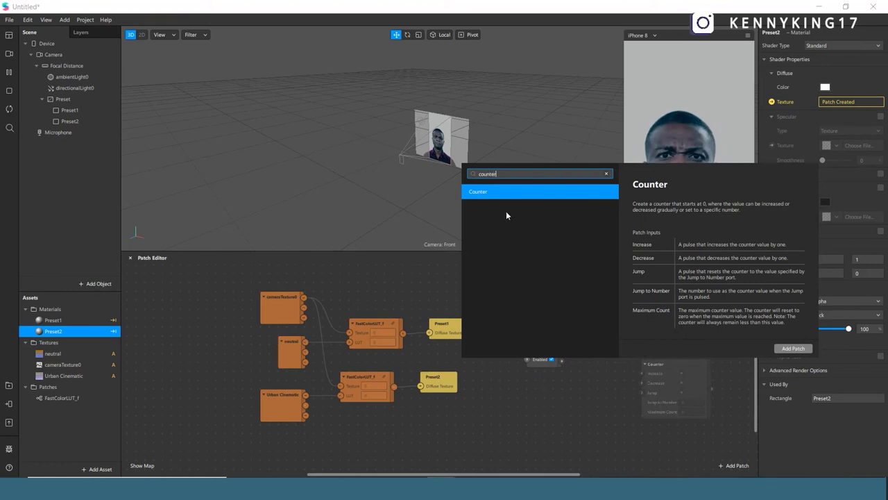
{"action": "double_click", "coordinate": [493, 195]}
{"action": "left_click_drag", "start_coordinate": [668, 375], "coordinate": [527, 347]}
- Add an Equals Exactly patch and position it just after the Counter patch
{"action": "double_click", "coordinate": [620, 358]}
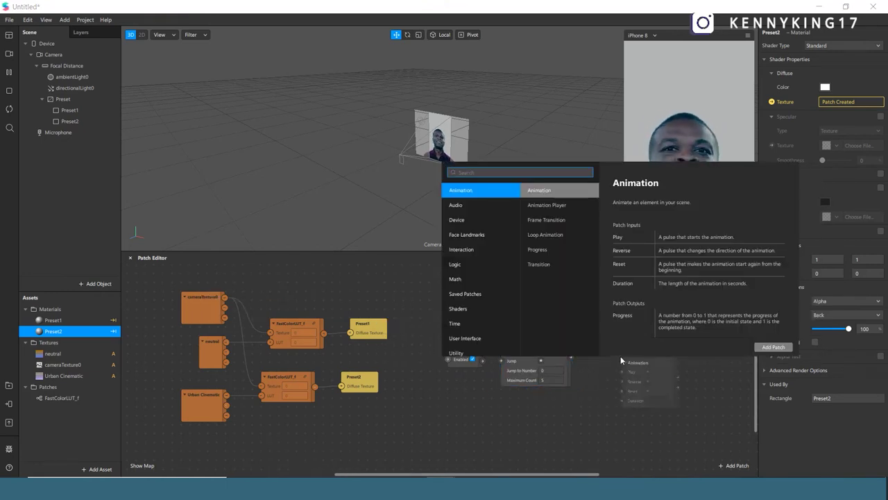
{"action": "type", "text": "equ"}
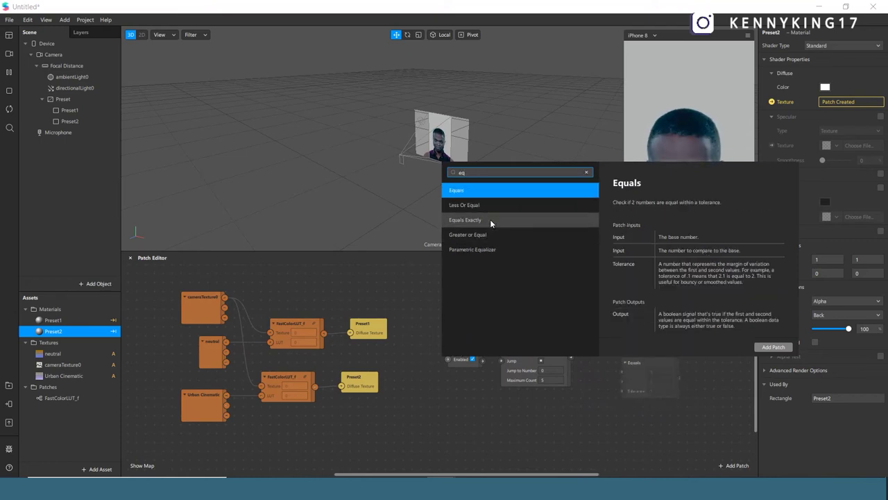
{"action": "double_click", "coordinate": [490, 219]}
{"action": "left_click_drag", "start_coordinate": [629, 362], "coordinate": [596, 321]}
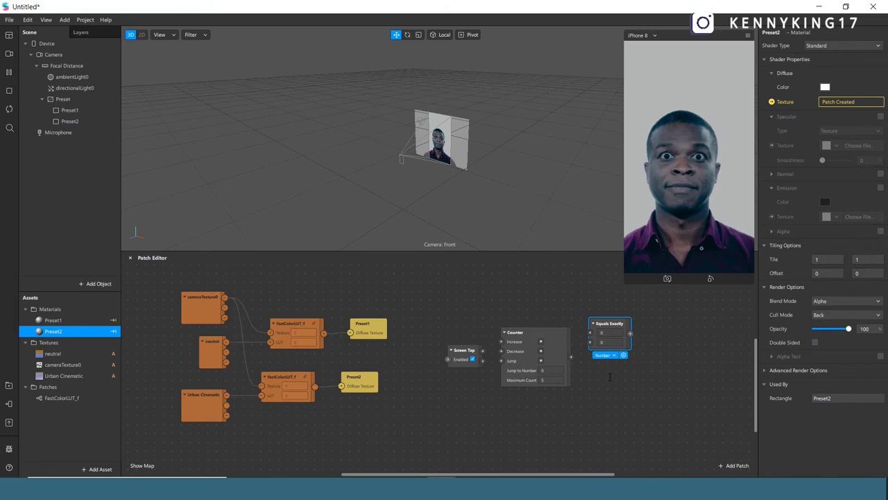
- Duplicate the Equals Exactly patch and place the copy below the original
{"action": "key", "text": "ctrl+d"}
{"action": "left_click_drag", "start_coordinate": [618, 345], "coordinate": [607, 370]}
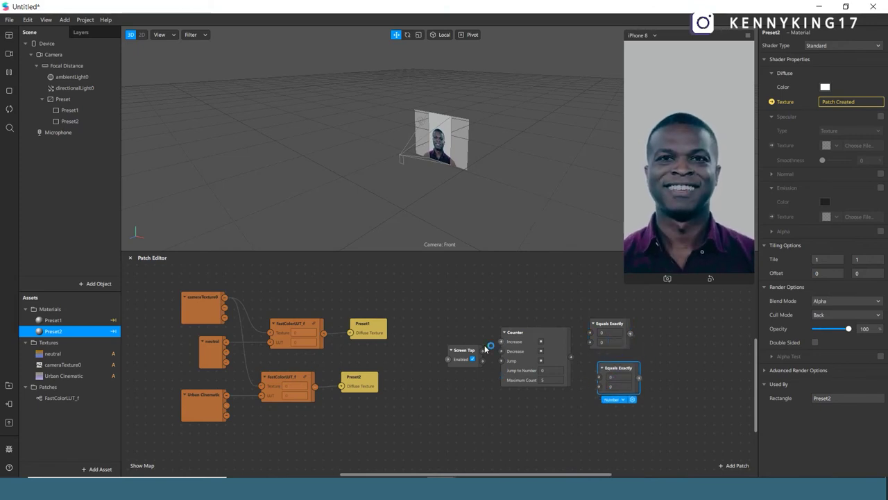
- Connect the Screen Tap patch to the Counter's Increase input and set the Counter's Maximum Count to 2
{"action": "left_click_drag", "start_coordinate": [467, 356], "coordinate": [501, 340]}
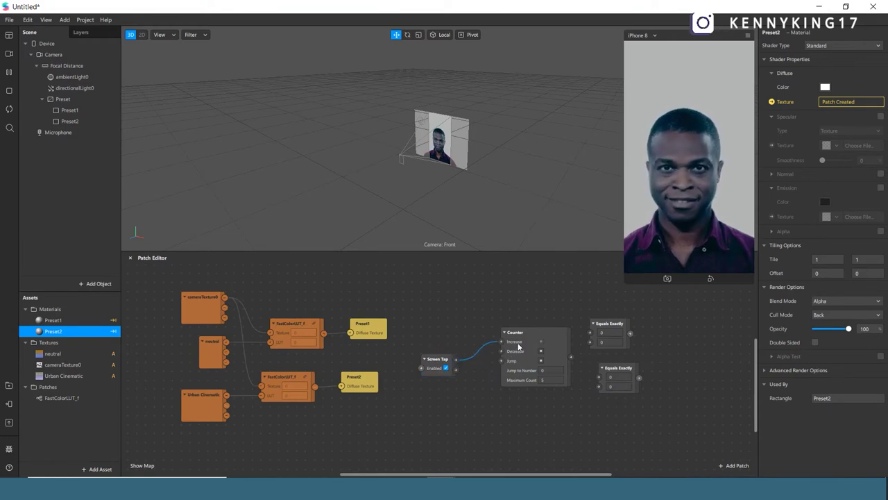
{"action": "left_click_drag", "start_coordinate": [534, 341], "coordinate": [514, 341]}
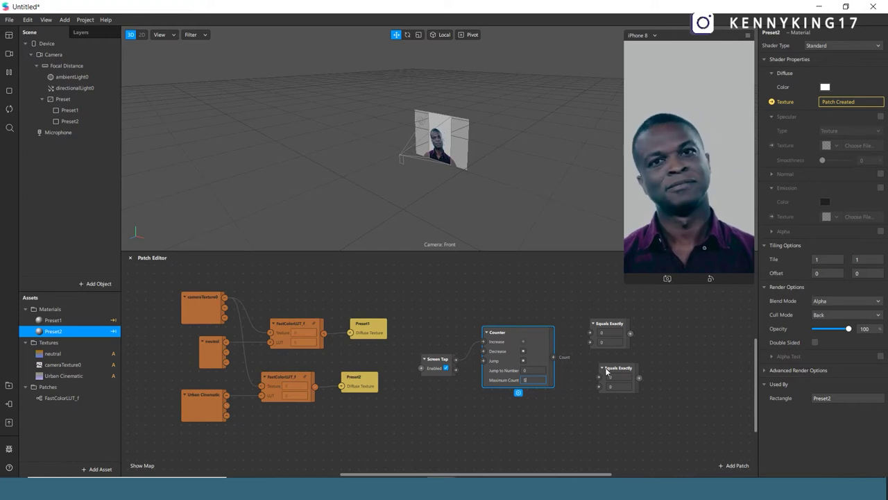
{"action": "left_click_drag", "start_coordinate": [607, 370], "coordinate": [589, 370]}
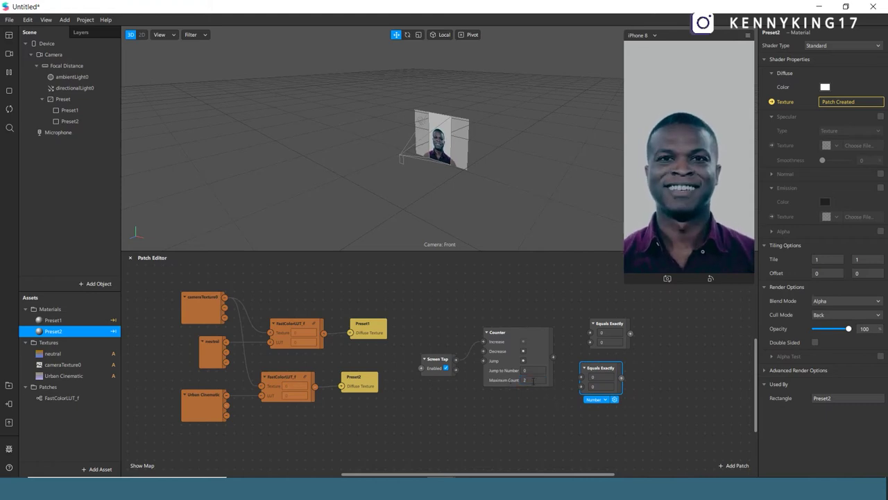
- Connect the Counter's Count output to the first input of both Equals Exactly patches
{"action": "left_click_drag", "start_coordinate": [600, 332], "coordinate": [582, 343]}
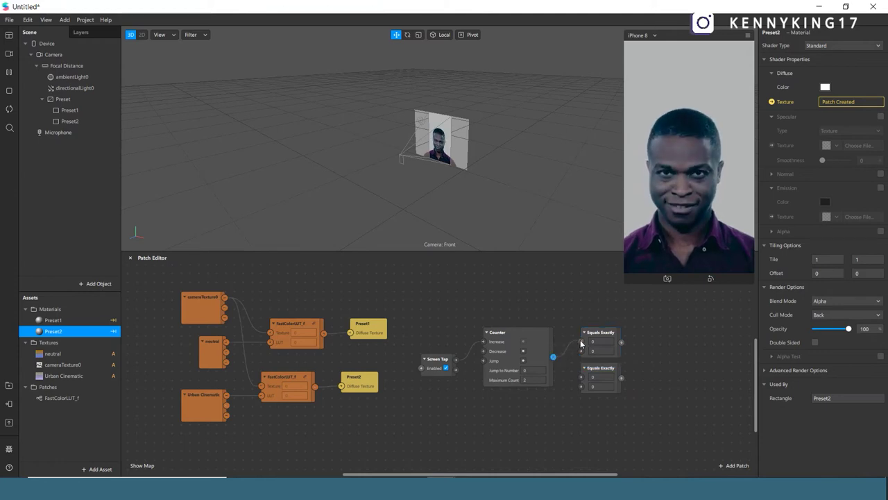
{"action": "left_click_drag", "start_coordinate": [578, 380], "coordinate": [581, 377]}
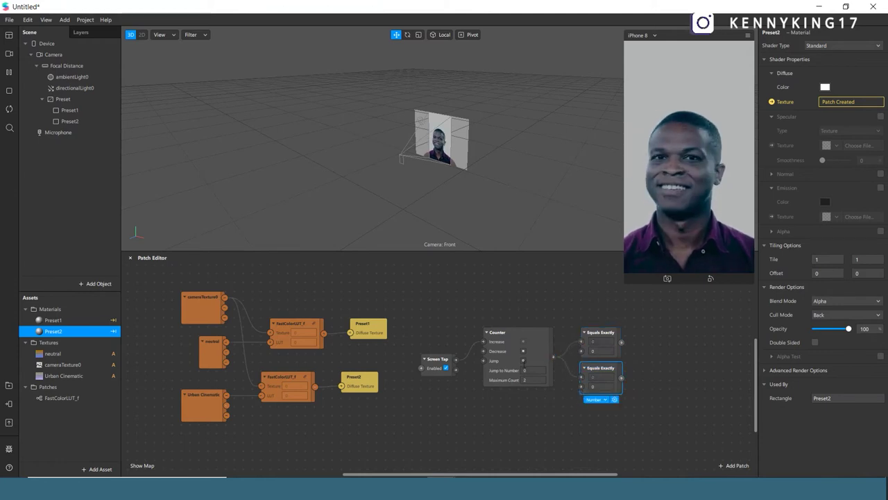
- Set the lower Equals Exactly patch's second value to 1 and tidy the positions of both Equals Exactly patches
{"action": "left_click", "coordinate": [513, 337]}
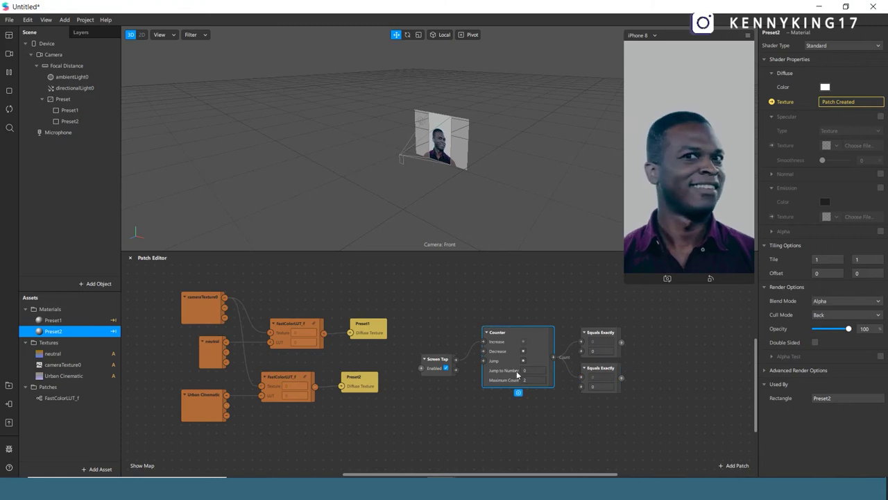
{"action": "left_click", "coordinate": [541, 397]}
{"action": "left_click", "coordinate": [537, 371]}
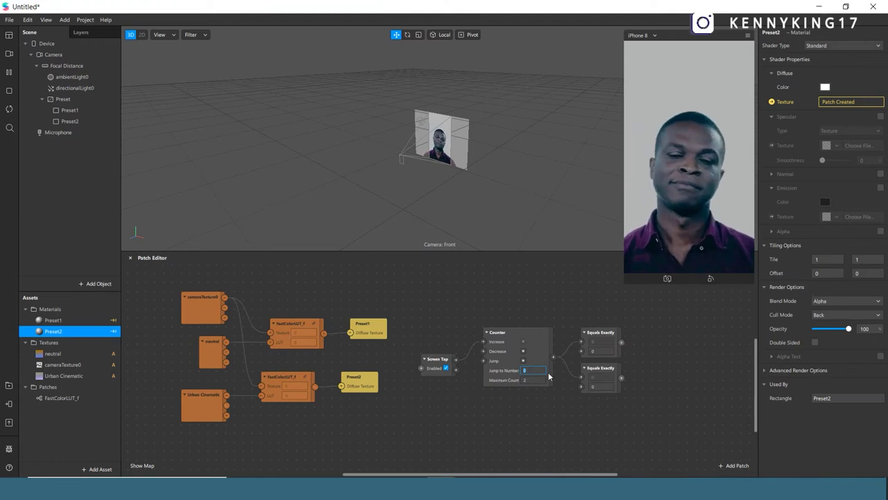
{"action": "left_click_drag", "start_coordinate": [589, 332], "coordinate": [579, 322]}
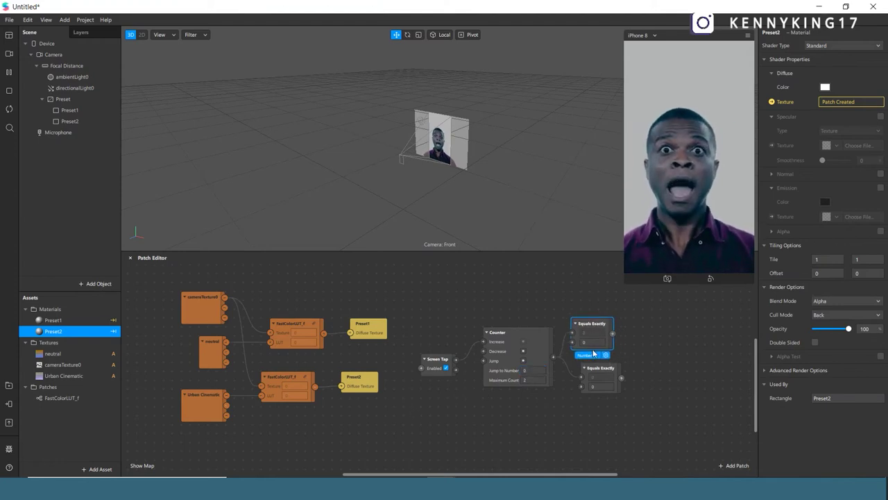
{"action": "left_click_drag", "start_coordinate": [601, 370], "coordinate": [584, 373]}
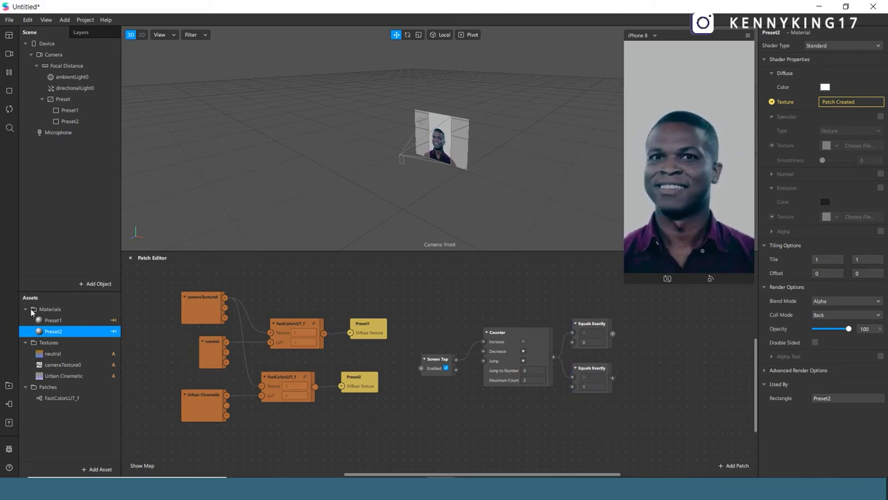
{"action": "left_click_drag", "start_coordinate": [588, 371], "coordinate": [594, 369]}
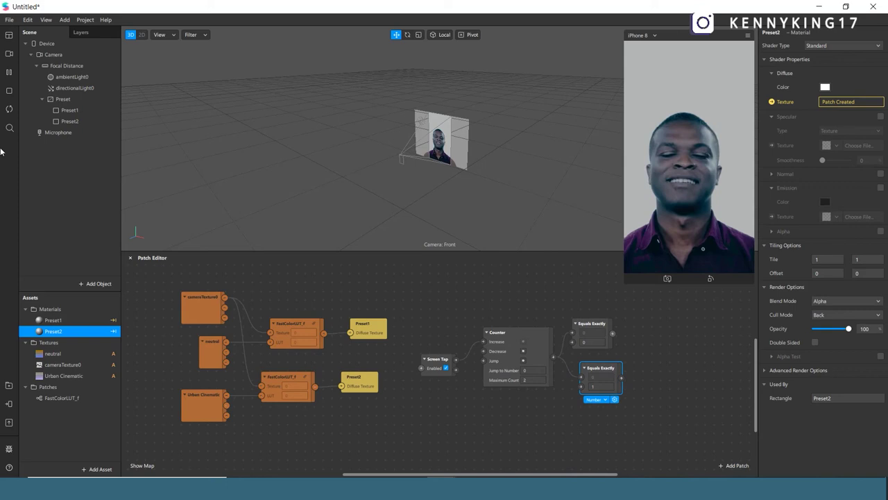
- Create Visible patches for the Preset1 and Preset2 rectangles and connect the upper and lower Equals Exactly outputs to them respectively
{"action": "left_click", "coordinate": [76, 110]}
{"action": "left_click", "coordinate": [72, 122], "text": "shift"}
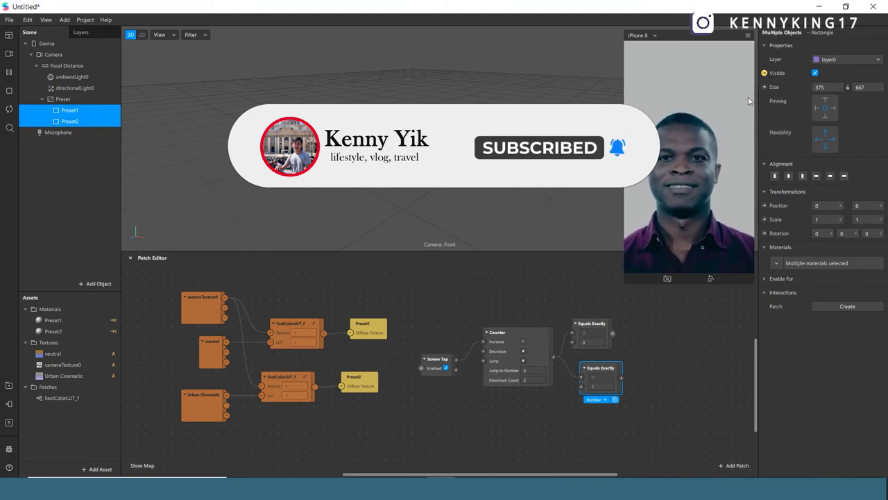
{"action": "left_click", "coordinate": [764, 73]}
{"action": "left_click_drag", "start_coordinate": [453, 376], "coordinate": [630, 341]}
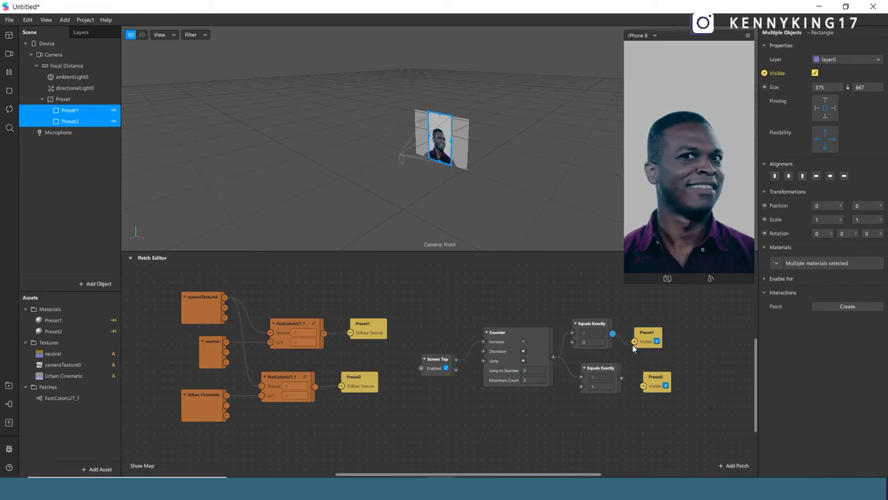
{"action": "left_click_drag", "start_coordinate": [621, 378], "coordinate": [649, 375]}
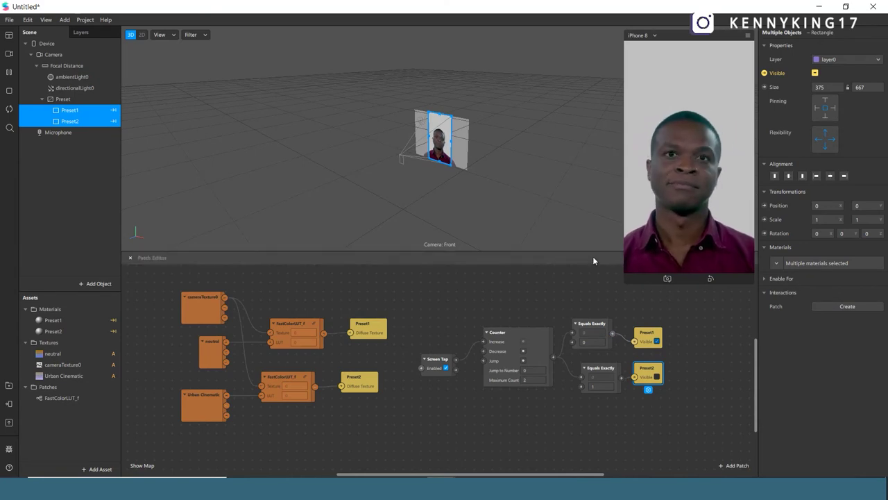
- Enlarge the preview, enable touch simulation and test switching between the presets with simulated screen taps
{"action": "left_click_drag", "start_coordinate": [627, 284], "coordinate": [617, 287]}
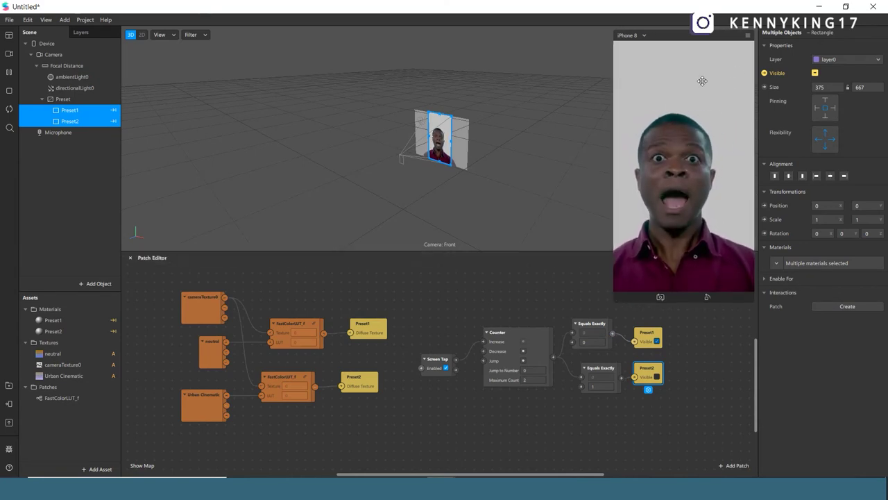
{"action": "left_click", "coordinate": [747, 37]}
{"action": "left_click", "coordinate": [766, 54]}
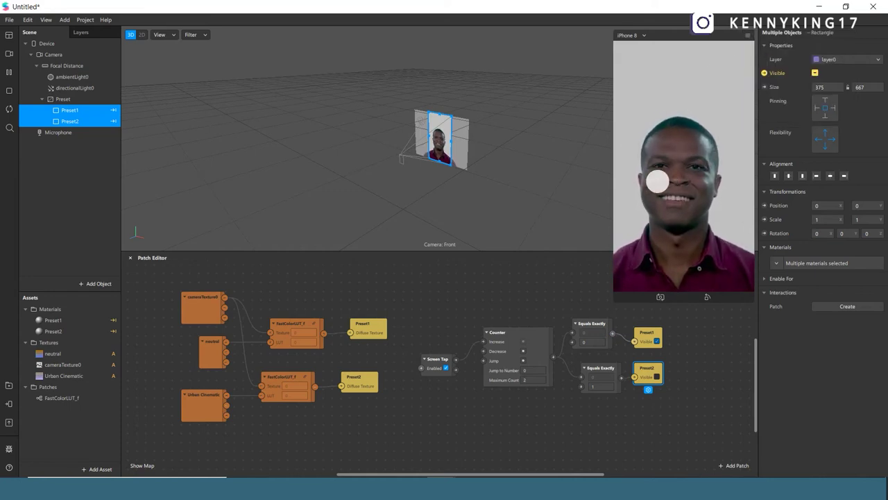
{"action": "left_click", "coordinate": [684, 199]}
{"action": "left_click", "coordinate": [683, 197]}
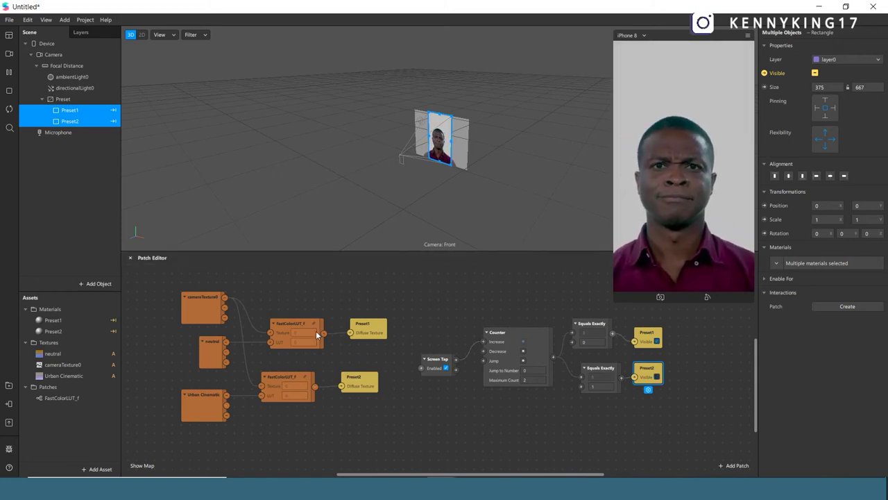
{"action": "scroll", "coordinate": [317, 330], "scroll_direction": "down", "scroll_amount": 2}
{"action": "scroll", "coordinate": [444, 322], "scroll_direction": "down", "scroll_amount": 5}
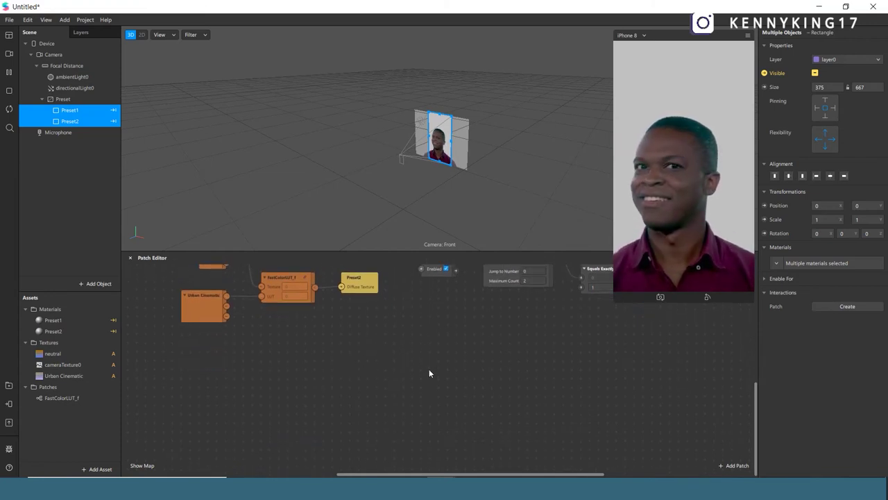
{"action": "double_click", "coordinate": [292, 357]}
{"action": "left_click", "coordinate": [259, 405]}
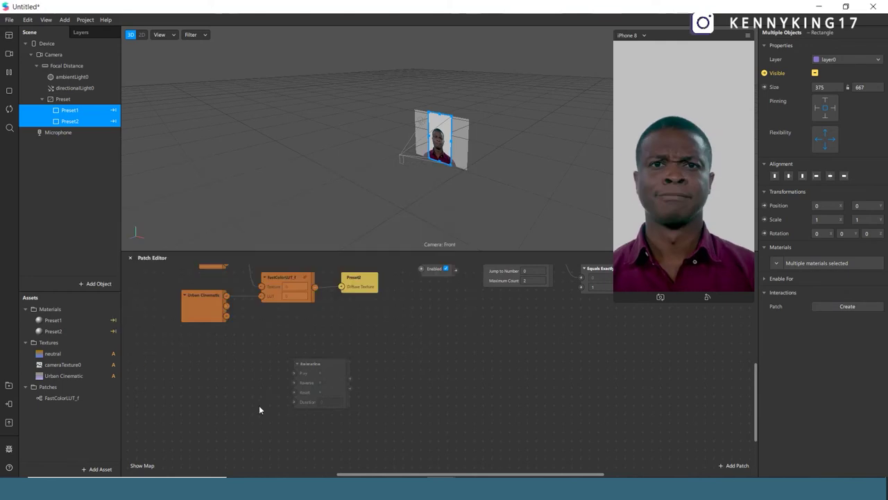
- Add a canvas under Focal Distance and rename it Style1
{"action": "left_click", "coordinate": [54, 55]}
{"action": "left_click", "coordinate": [61, 66]}
{"action": "right_click", "coordinate": [60, 66]}
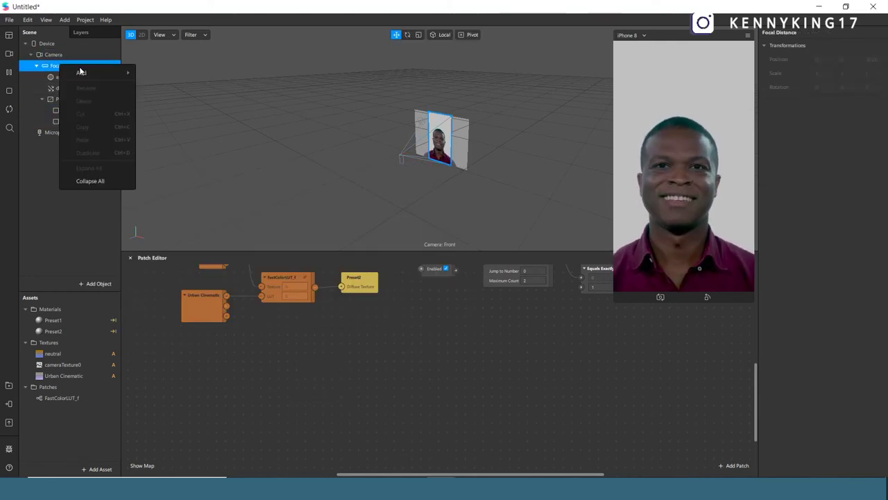
{"action": "mouse_move", "coordinate": [79, 72]}
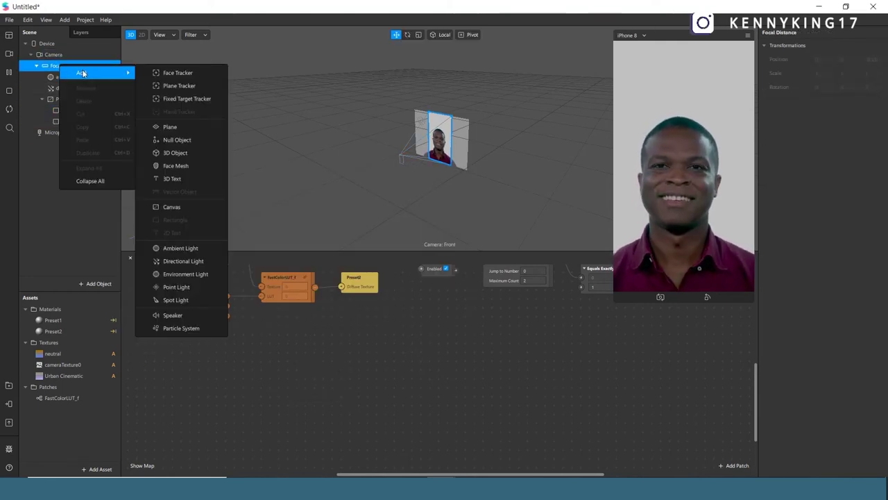
{"action": "left_click", "coordinate": [159, 208]}
{"action": "left_click", "coordinate": [64, 132]}
{"action": "double_click", "coordinate": [64, 133]}
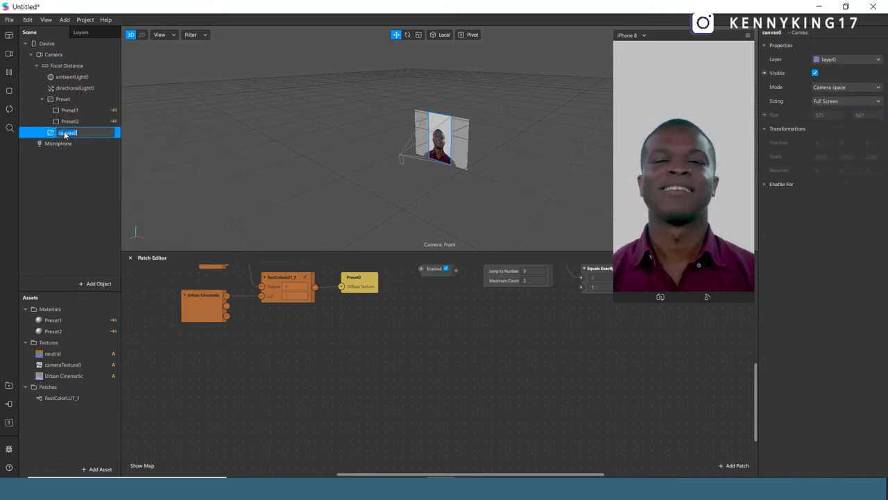
{"action": "type", "text": "Style1"}
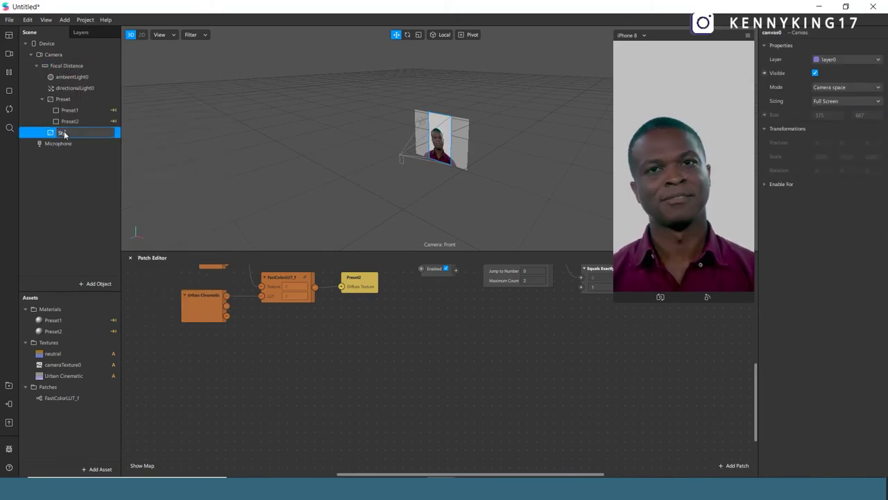
{"action": "left_click", "coordinate": [80, 155]}
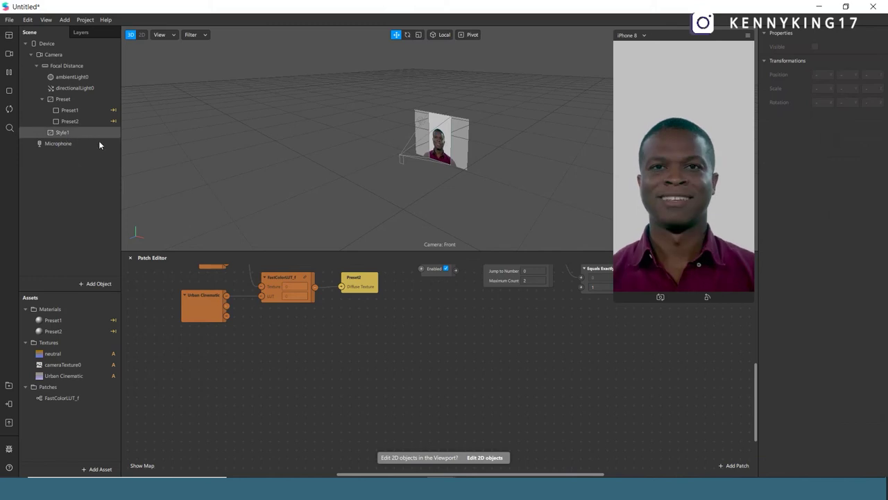
- Add a 2D Text object inside the Style1 canvas
{"action": "right_click", "coordinate": [97, 136]}
{"action": "mouse_move", "coordinate": [99, 142]}
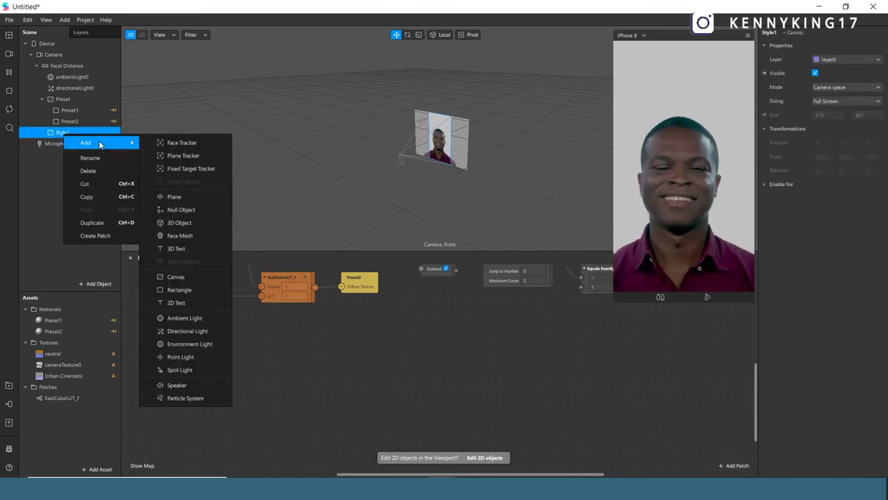
{"action": "left_click", "coordinate": [176, 303]}
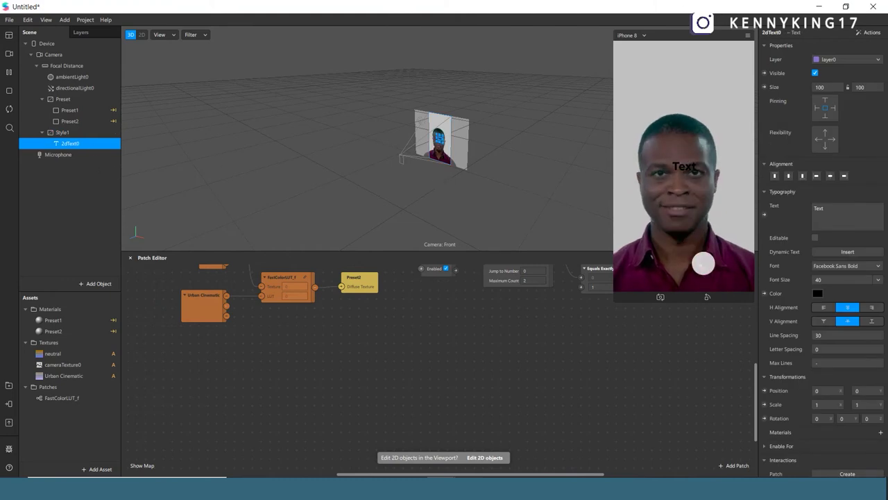
- Import the font files BASKVILL.ttf and NotoSans-Regular.ttf from the computer into the project assets
{"action": "left_click", "coordinate": [829, 216]}
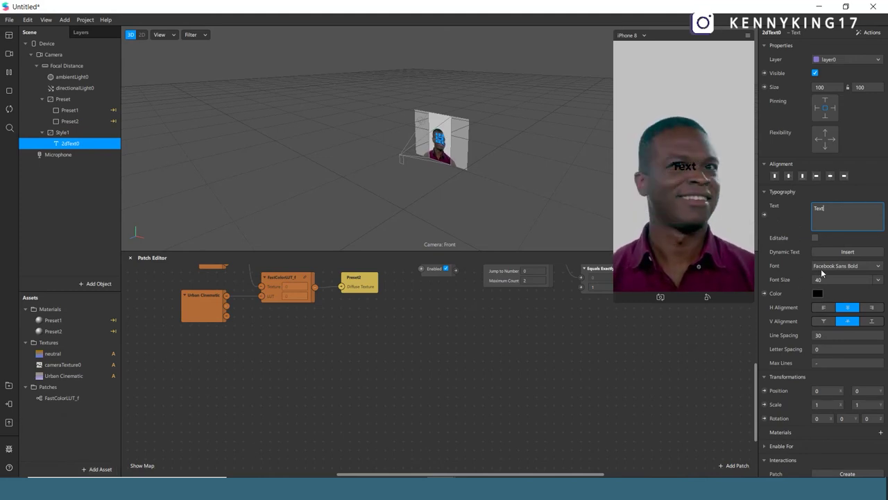
{"action": "left_click", "coordinate": [864, 266]}
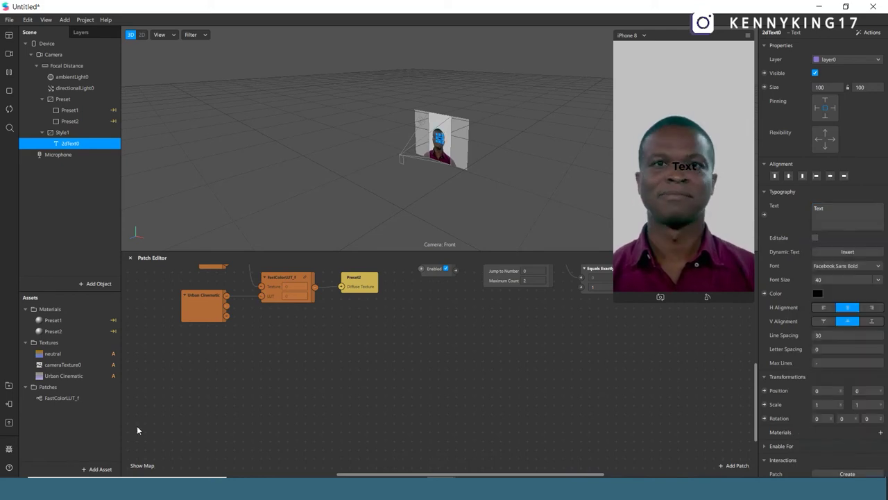
{"action": "left_click", "coordinate": [94, 468]}
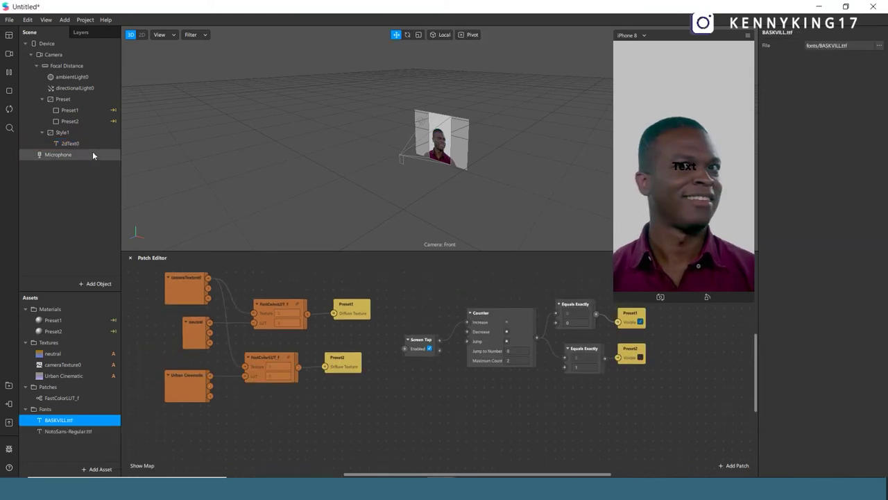
{"action": "left_click", "coordinate": [89, 142]}
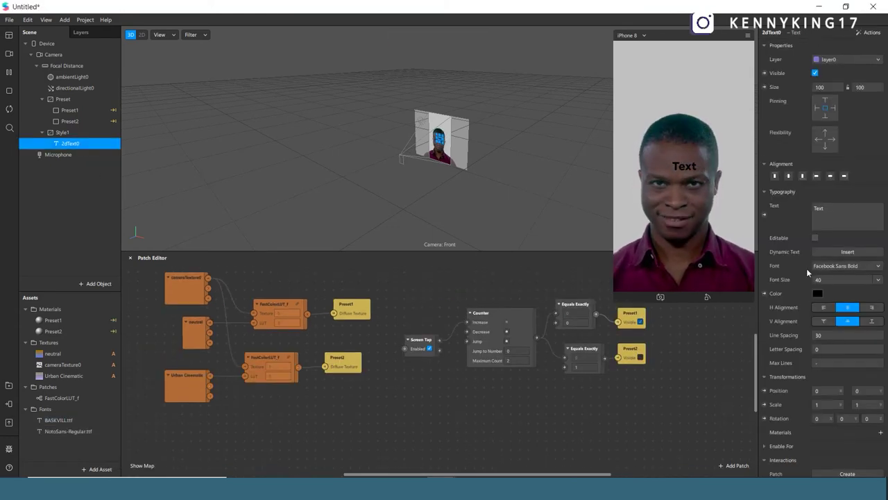
- Change the 2D text's content to Food and set its font to BASKVILL.ttf
{"action": "left_click", "coordinate": [829, 220]}
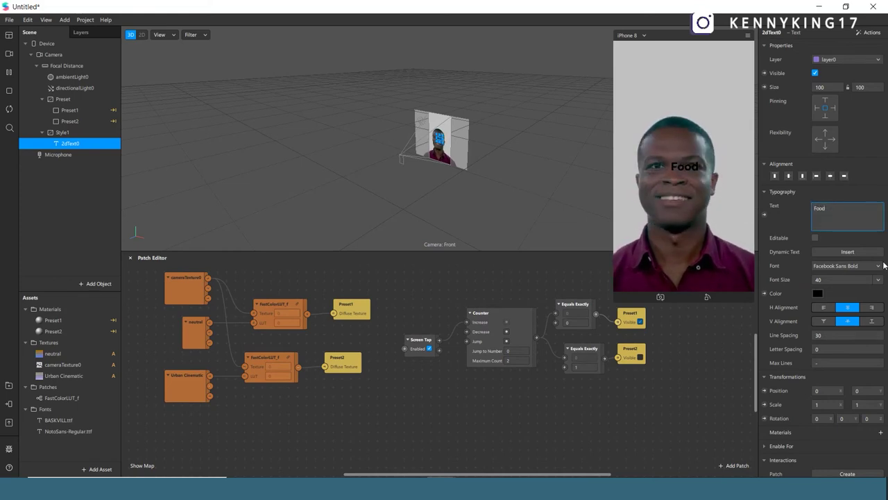
{"action": "left_click", "coordinate": [738, 331]}
{"action": "left_click", "coordinate": [820, 264]}
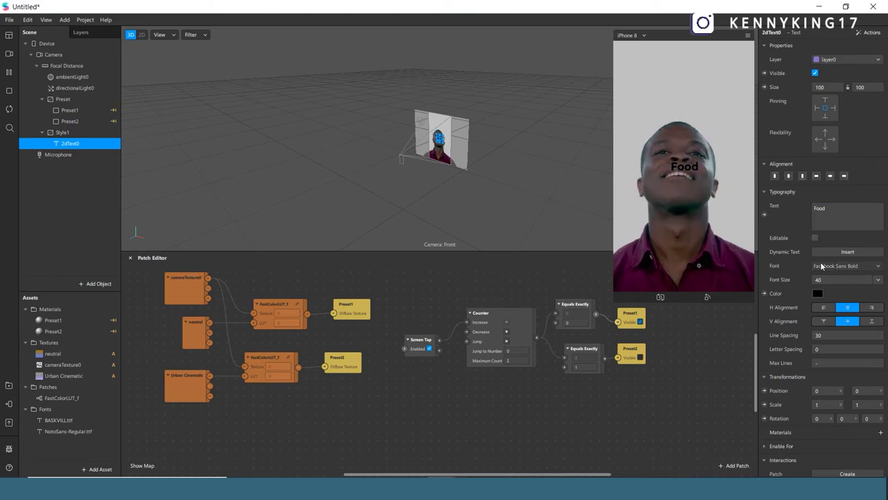
{"action": "left_click", "coordinate": [821, 265]}
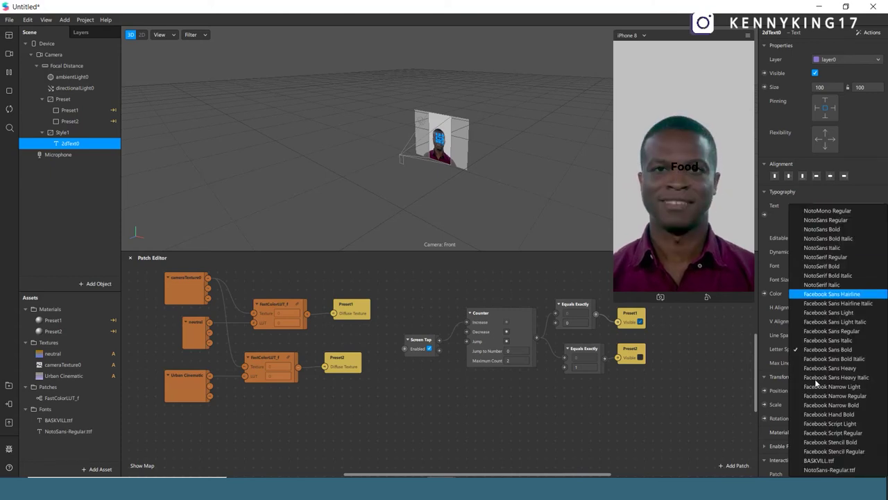
{"action": "left_click", "coordinate": [818, 460]}
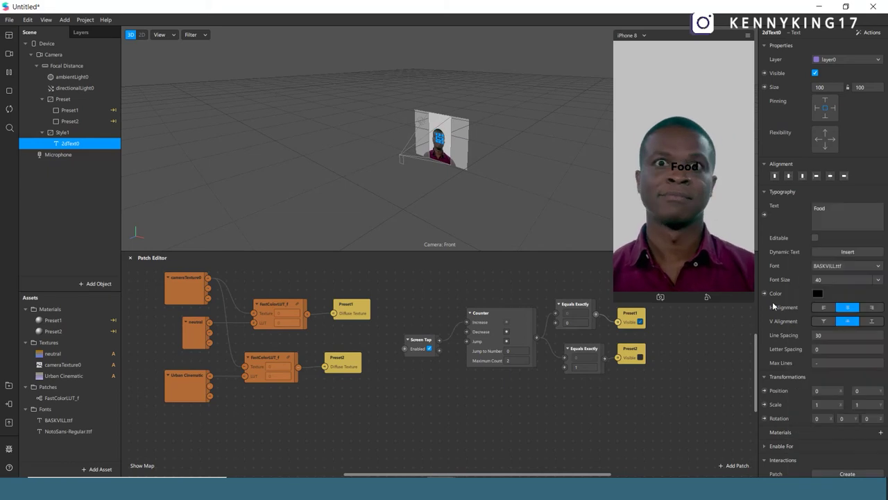
- Make the Food text box fill the full width and height of the Style1 canvas, 375 by 667
{"action": "left_click", "coordinate": [820, 107]}
{"action": "left_click", "coordinate": [834, 93]}
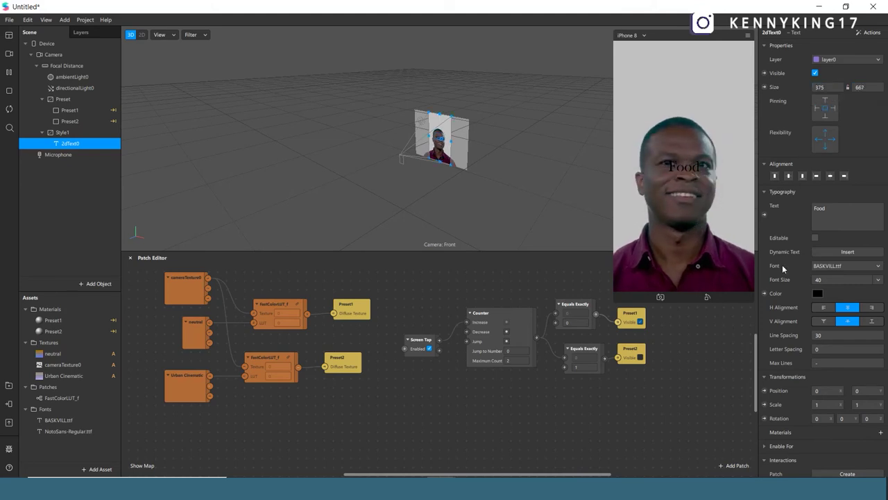
- Left-align the Food text horizontally and set its position to X 30, Y -150
{"action": "left_click", "coordinate": [824, 307]}
{"action": "left_click", "coordinate": [818, 390]}
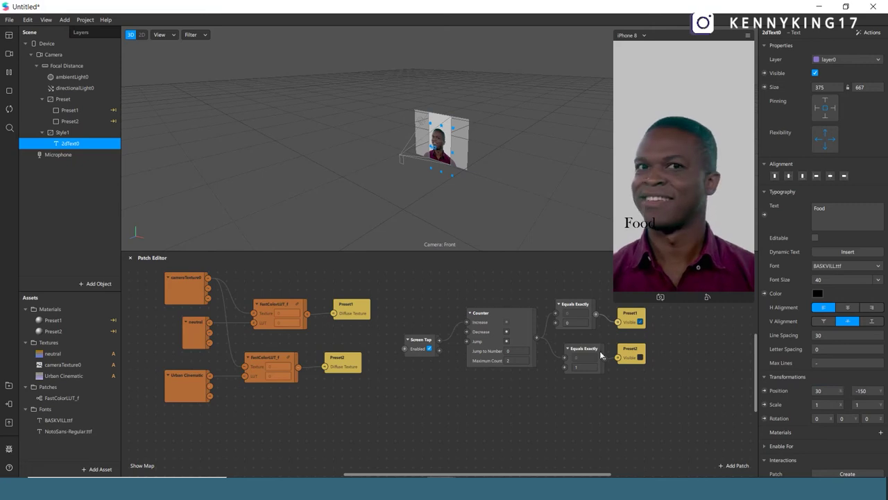
{"action": "left_click", "coordinate": [56, 196]}
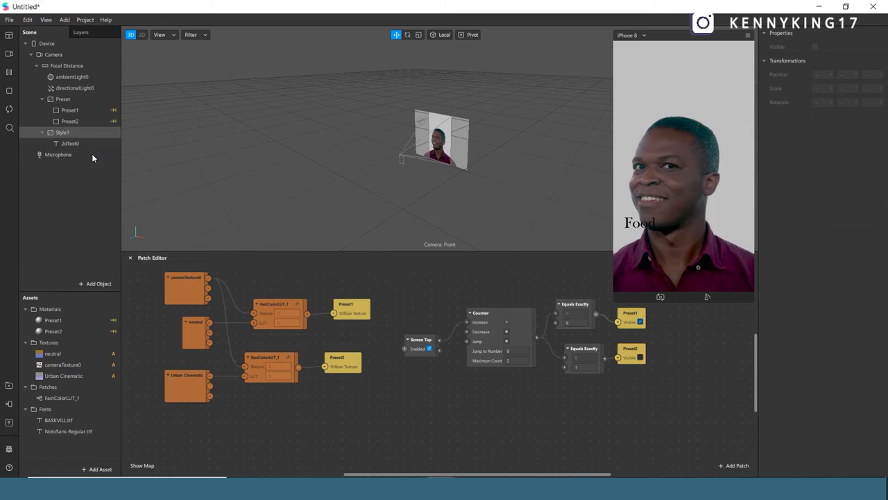
- Add a second 2D Text to the Style1 canvas and make it fill the canvas's full width and height, 375 by 667
{"action": "right_click", "coordinate": [62, 135]}
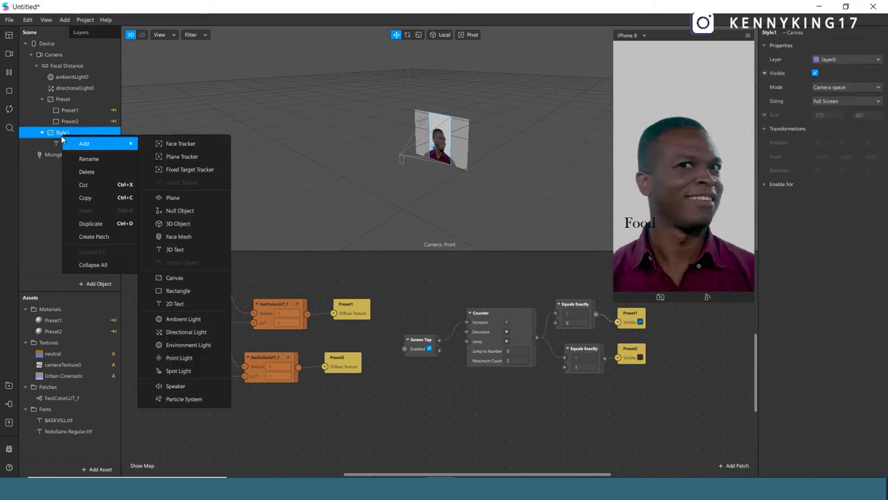
{"action": "left_click", "coordinate": [174, 306]}
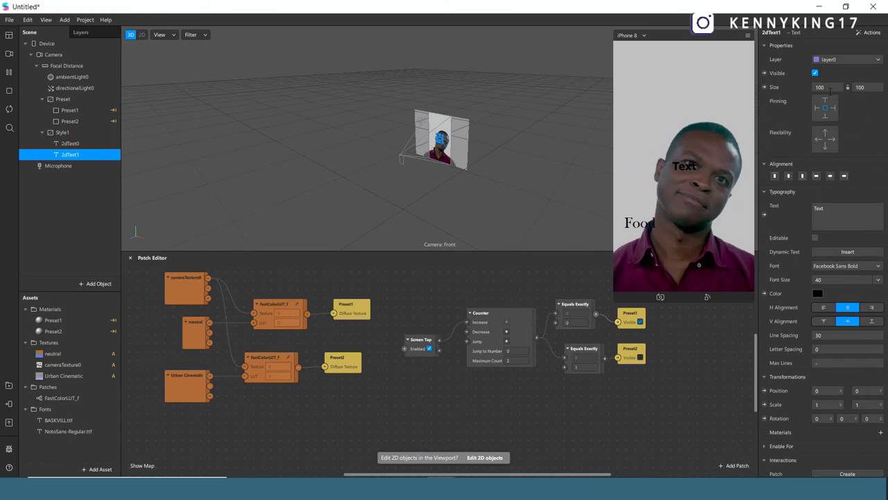
{"action": "left_click", "coordinate": [860, 87]}
{"action": "left_click", "coordinate": [864, 101]}
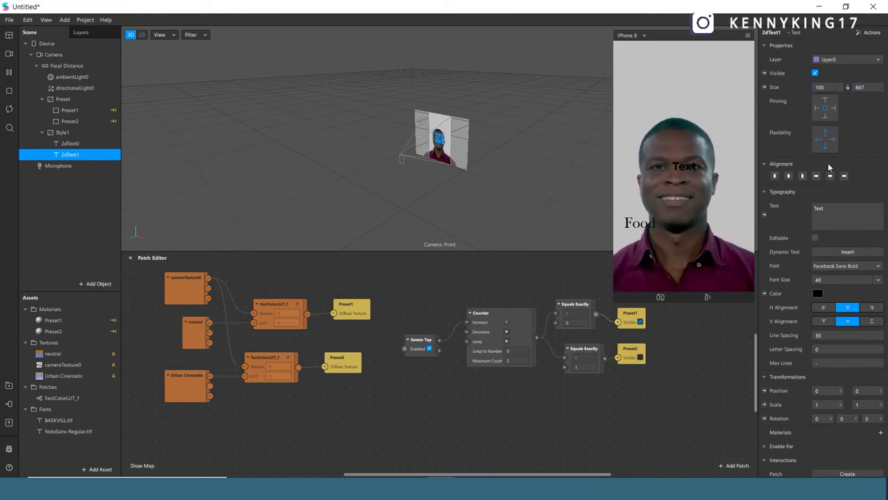
{"action": "left_click", "coordinate": [823, 88]}
{"action": "left_click", "coordinate": [823, 106]}
- Replace the second text's content with the copied dictionary definition of food and set its font size to 20
{"action": "left_click_drag", "start_coordinate": [831, 214], "coordinate": [775, 211]}
{"action": "type", "text": "and nutrition an all that, but mostly happyiness"}
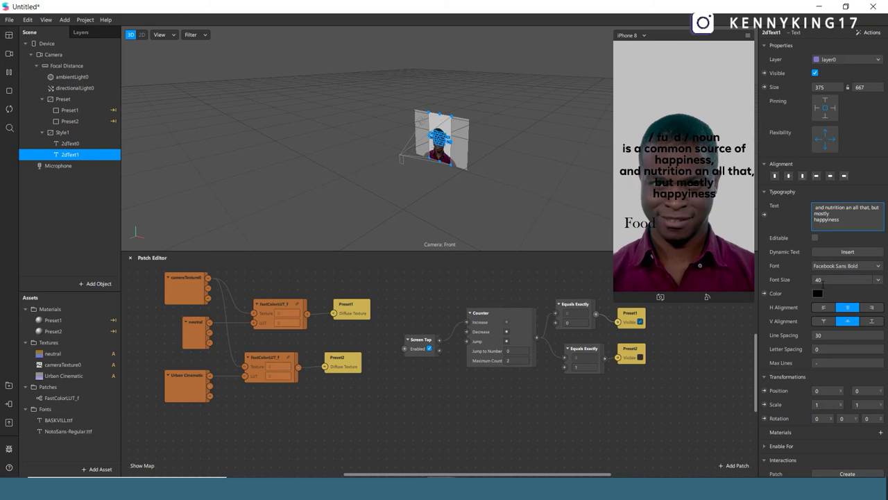
{"action": "left_click", "coordinate": [822, 281]}
{"action": "type", "text": "60"}
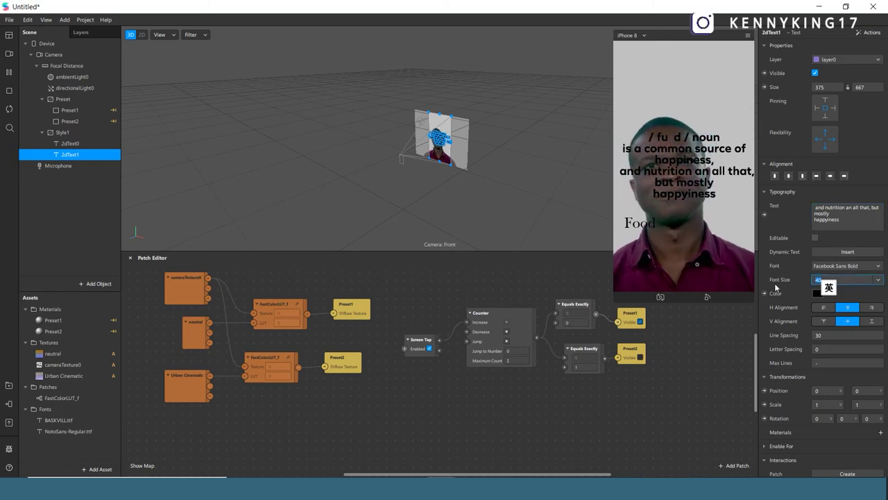
{"action": "type", "text": "20"}
{"action": "key", "text": "Return"}
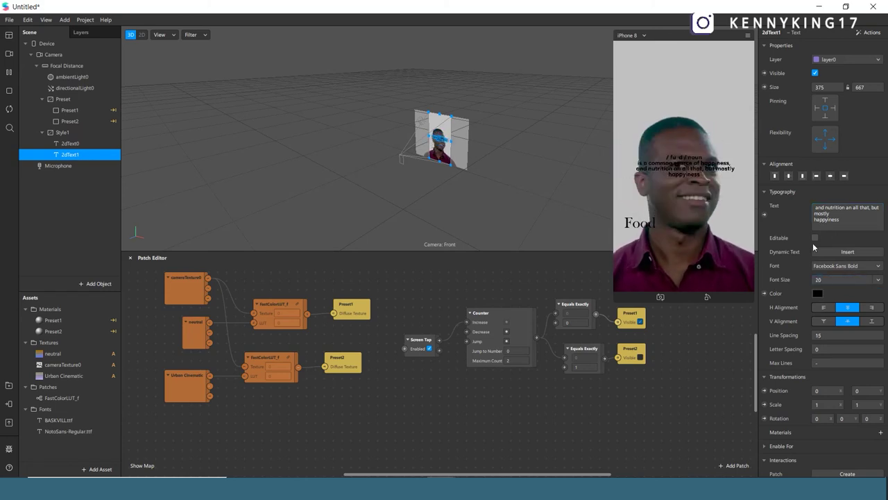
- Set the definition text's font to NotoSans-Regular.ttf and left-align it at position X 30, Y -200
{"action": "left_click", "coordinate": [836, 267]}
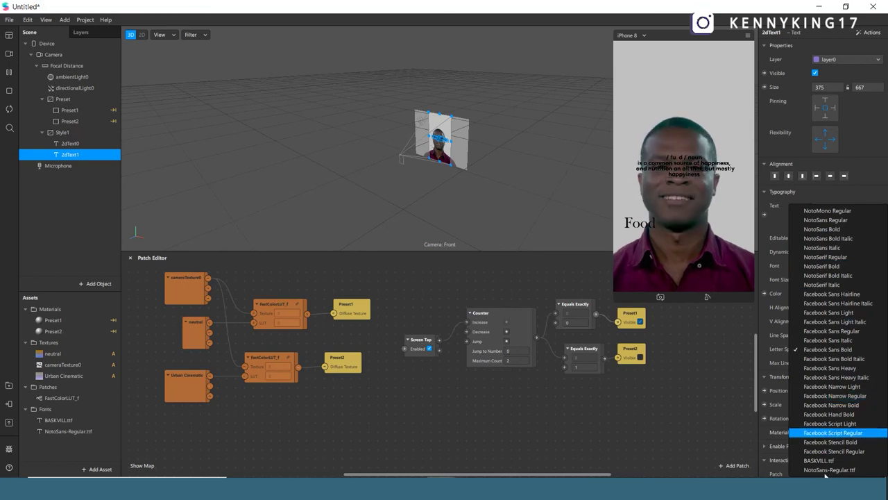
{"action": "left_click", "coordinate": [833, 432]}
{"action": "left_click", "coordinate": [822, 391]}
{"action": "type", "text": "30"}
{"action": "left_click", "coordinate": [867, 390]}
{"action": "type", "text": "-200"}
{"action": "key", "text": "Return"}
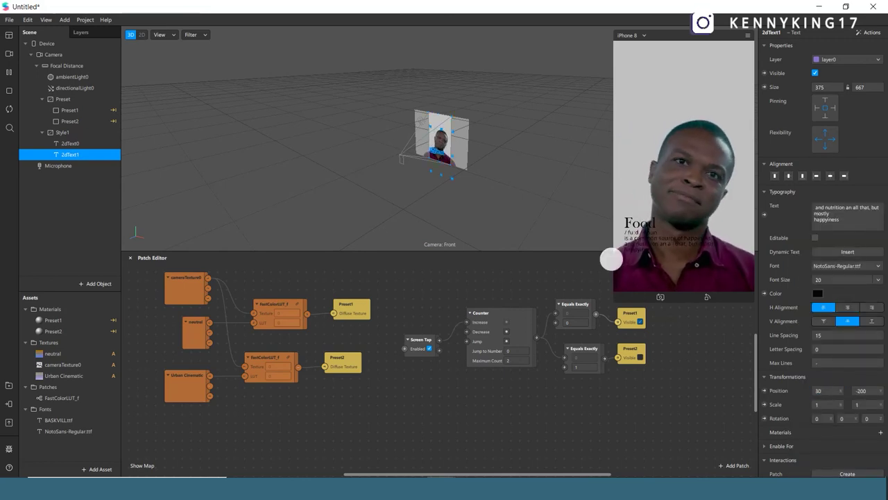
- Set the colour of both the definition text and the Food text to white, #ffffff
{"action": "left_click", "coordinate": [817, 293]}
{"action": "left_click", "coordinate": [401, 279]}
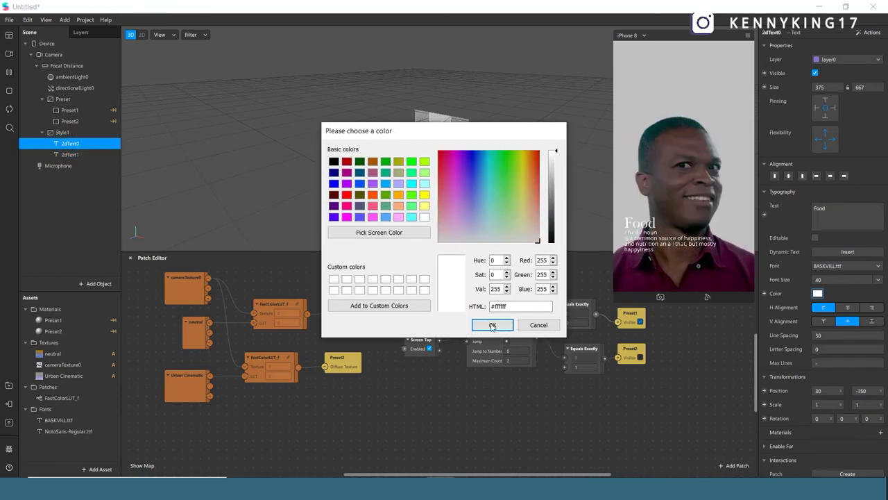
{"action": "left_click", "coordinate": [492, 324]}
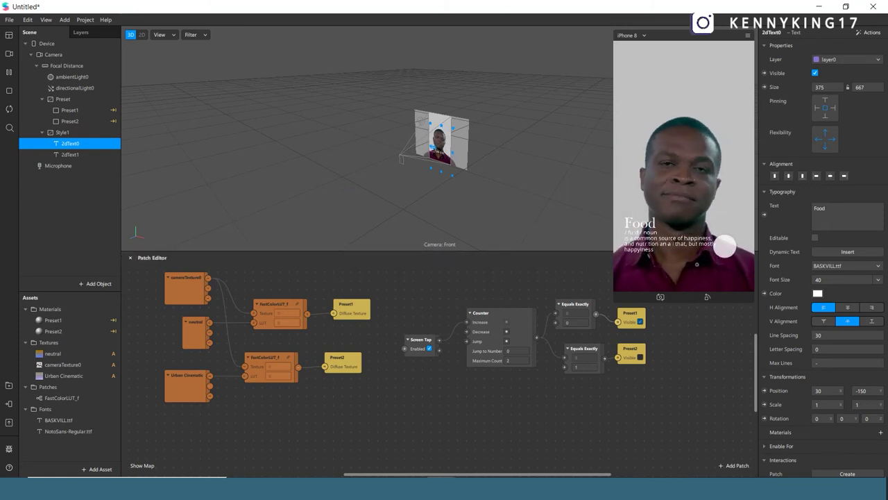
- Duplicate the Style1 canvas together with its two text objects
{"action": "left_click", "coordinate": [61, 133]}
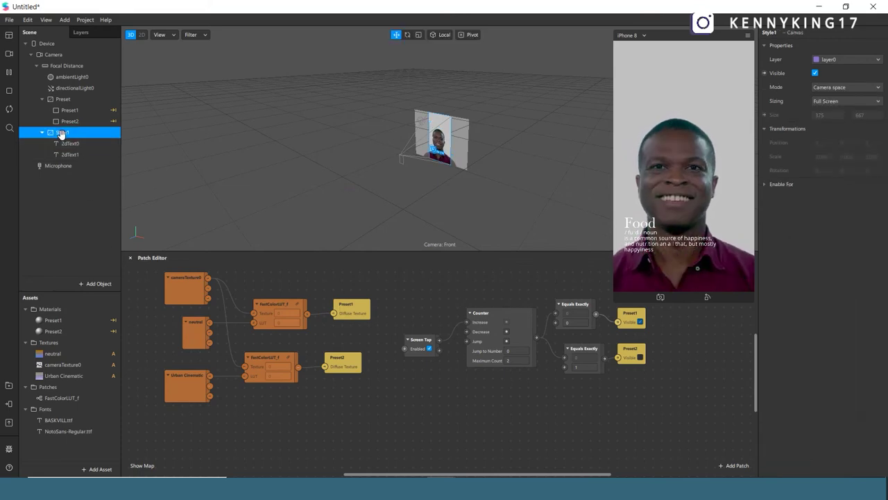
{"action": "right_click", "coordinate": [62, 132]}
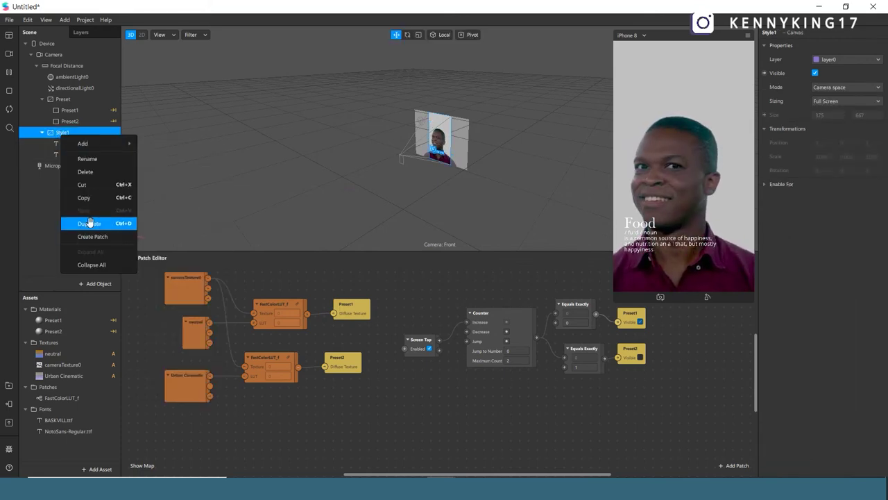
{"action": "key", "text": "Return"}
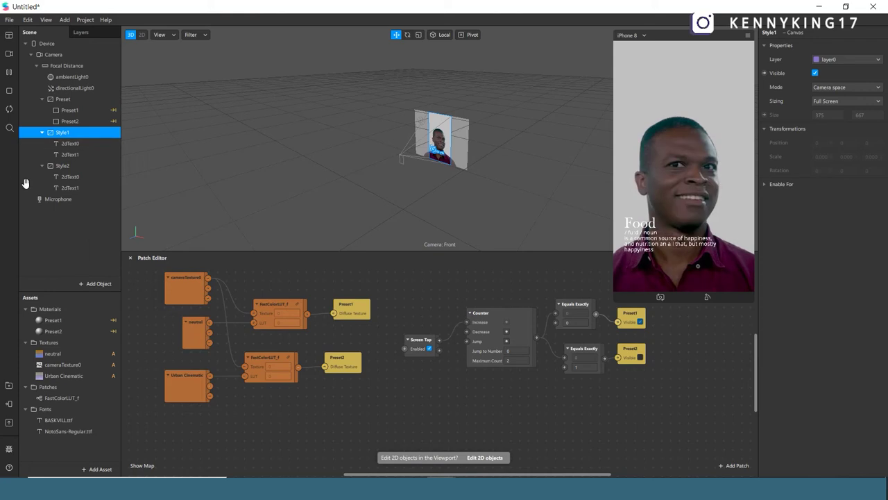
{"action": "left_click", "coordinate": [66, 176]}
{"action": "left_click", "coordinate": [62, 166]}
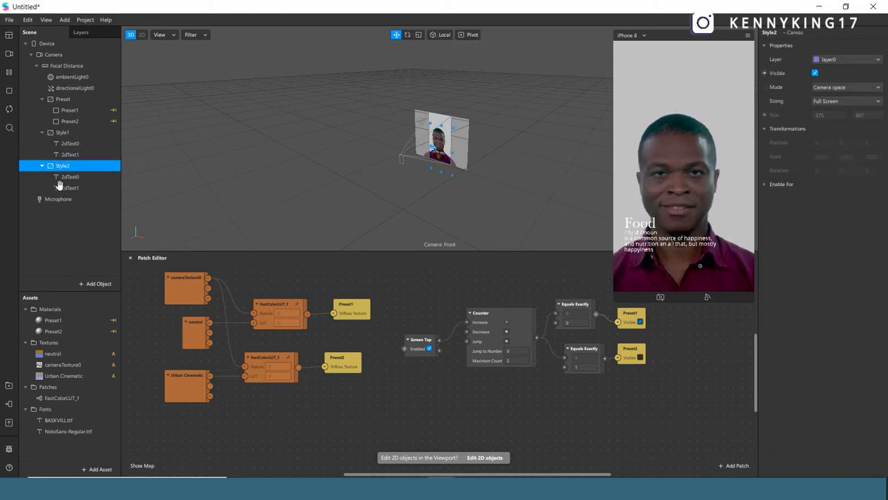
- In the Style2 canvas, change the heading text to Tea and replace the definition text with the one for tea
{"action": "left_click", "coordinate": [72, 187]}
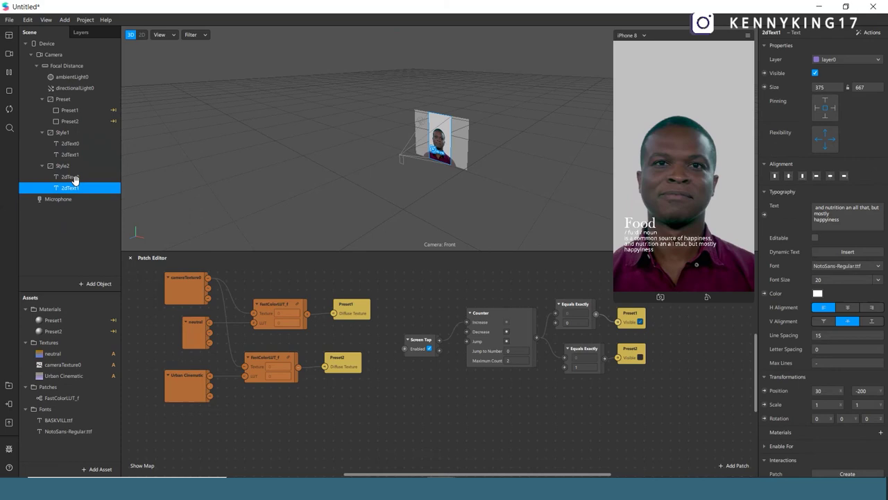
{"action": "key", "text": "Up"}
{"action": "left_click", "coordinate": [854, 215]}
{"action": "key", "text": "BackSpace"}
{"action": "key", "text": "BackSpace"}
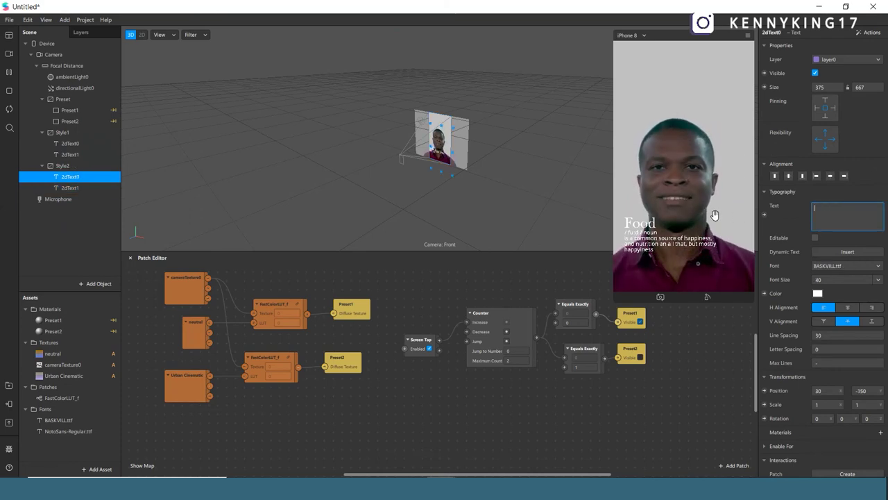
{"action": "left_click", "coordinate": [69, 188]}
{"action": "left_click", "coordinate": [57, 176]}
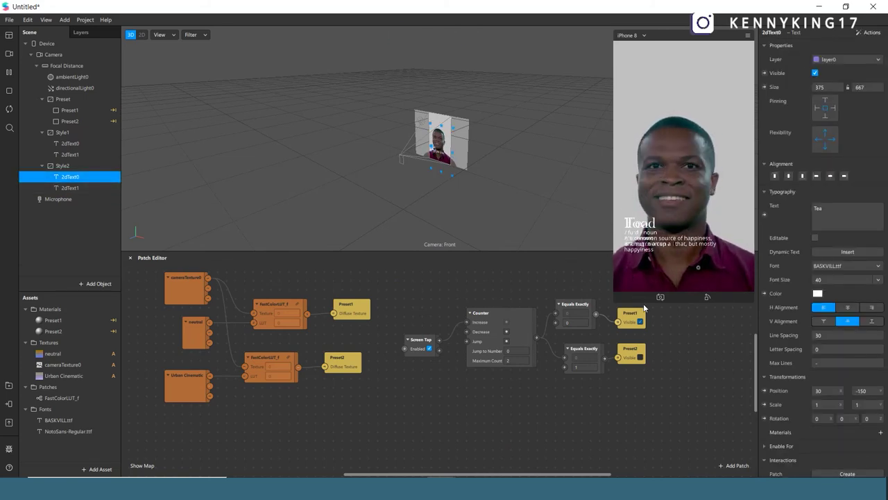
- Add a Picker UI patch in the empty area below the existing patches
{"action": "scroll", "coordinate": [405, 379], "scroll_direction": "down", "scroll_amount": 3}
{"action": "scroll", "coordinate": [405, 379], "scroll_direction": "down", "scroll_amount": 1, "text": "ctrl"}
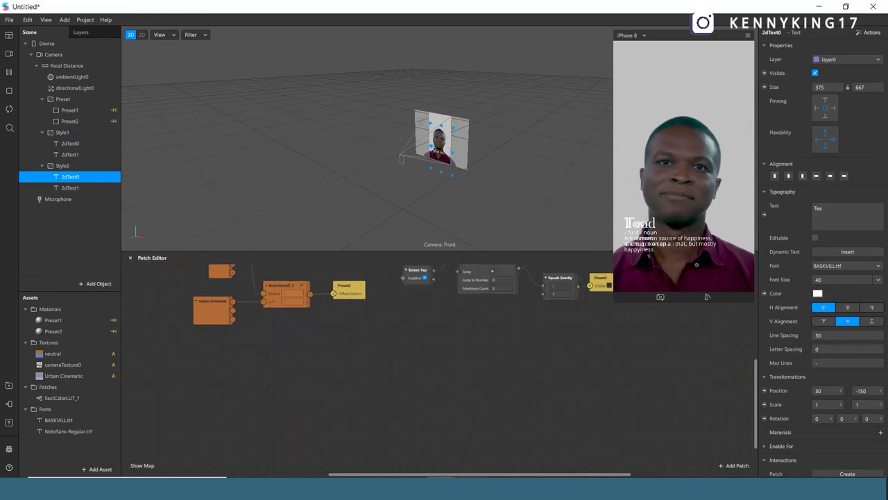
{"action": "left_click_drag", "start_coordinate": [457, 476], "coordinate": [432, 476]}
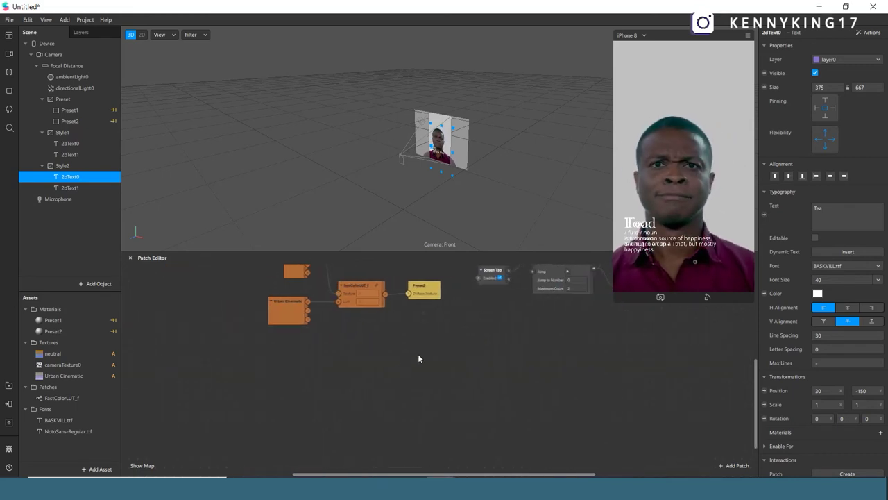
{"action": "scroll", "coordinate": [444, 360], "scroll_direction": "down", "scroll_amount": 1}
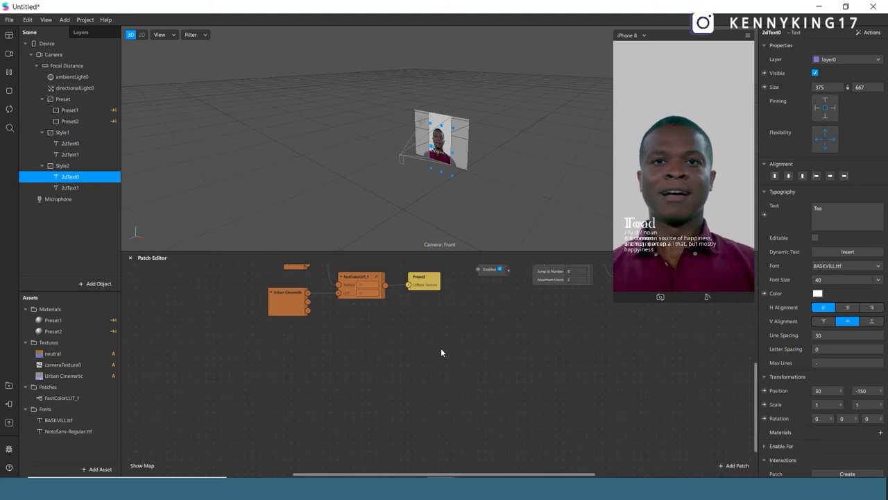
{"action": "right_click", "coordinate": [442, 351]}
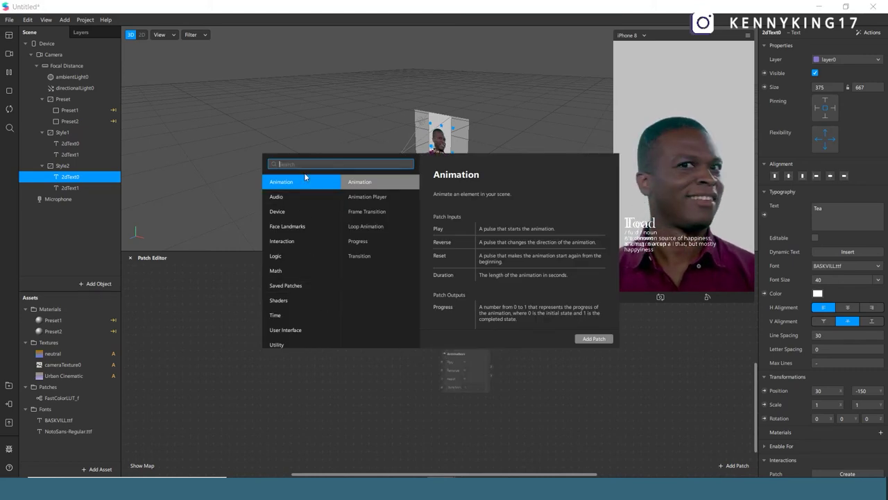
{"action": "type", "text": "picker"}
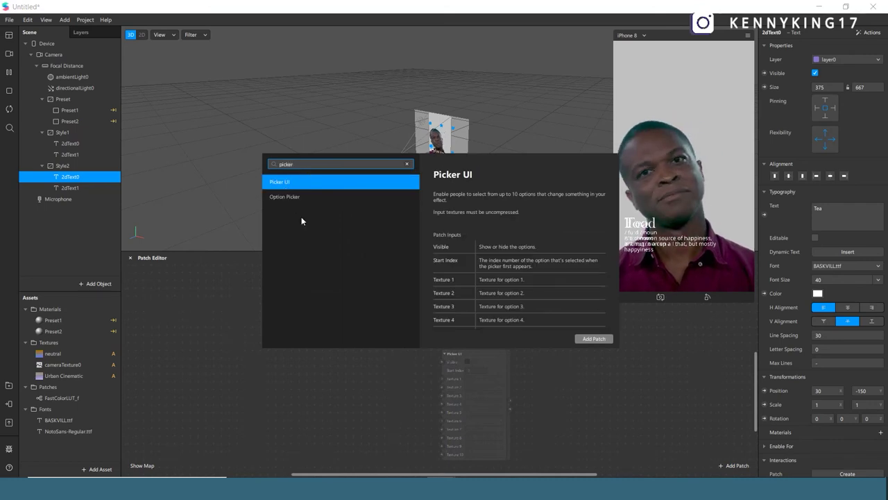
{"action": "key", "text": "Return"}
{"action": "left_click_drag", "start_coordinate": [455, 356], "coordinate": [452, 348]}
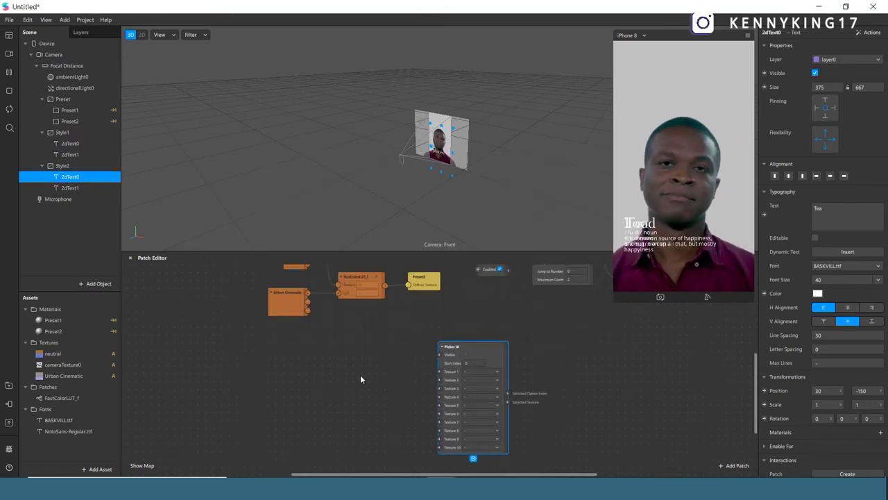
- Import the picker images icon0 and icon1 from the Dictionary folder on the computer
{"action": "left_click", "coordinate": [97, 469]}
{"action": "left_click", "coordinate": [146, 328]}
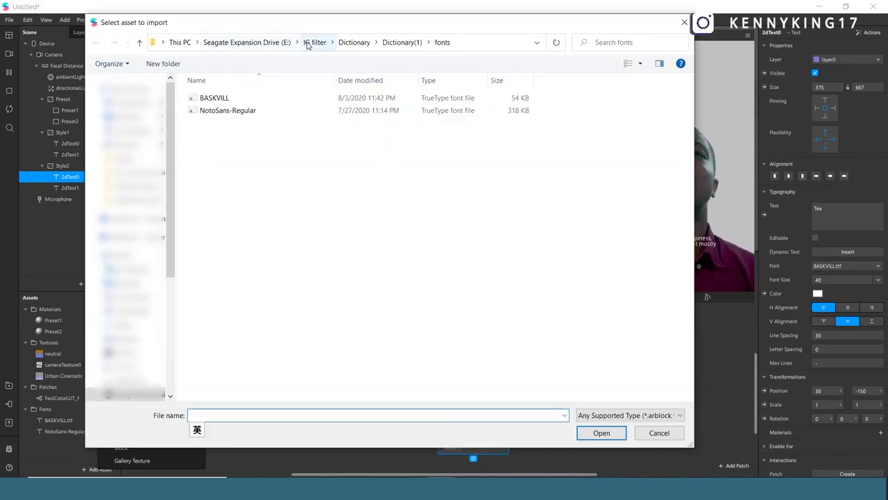
{"action": "left_click", "coordinate": [353, 42]}
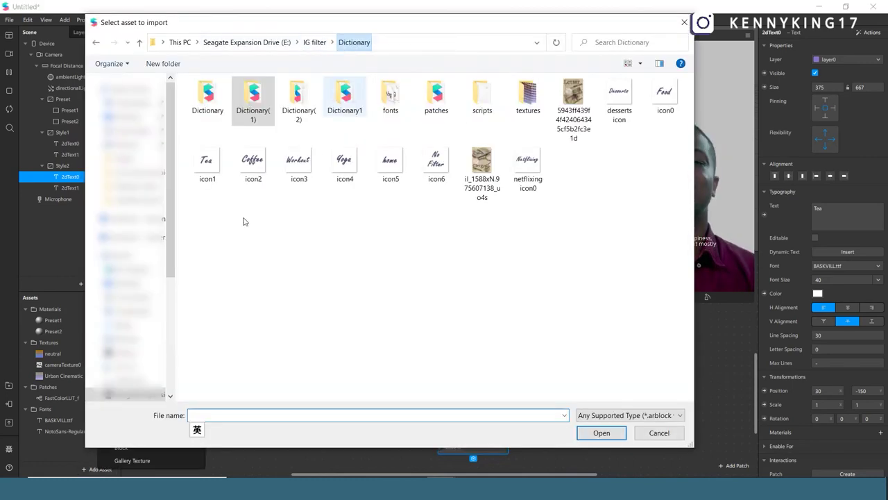
{"action": "double_click", "coordinate": [666, 97]}
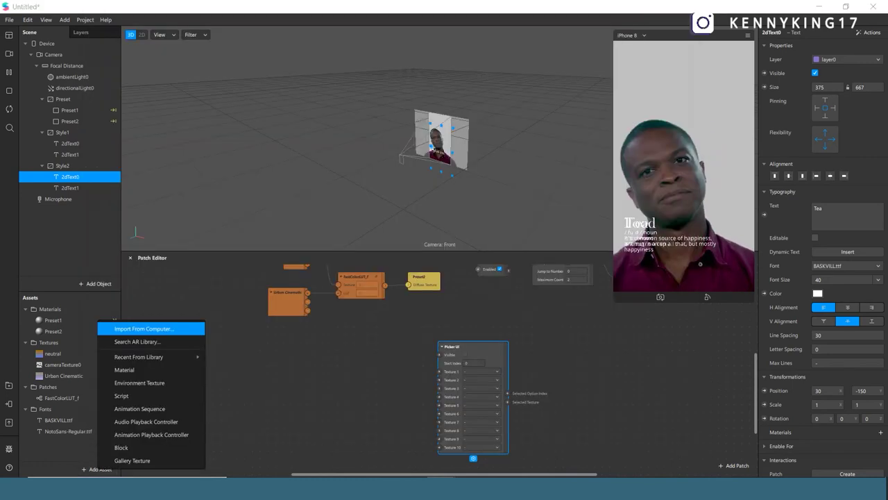
{"action": "left_click", "coordinate": [100, 470]}
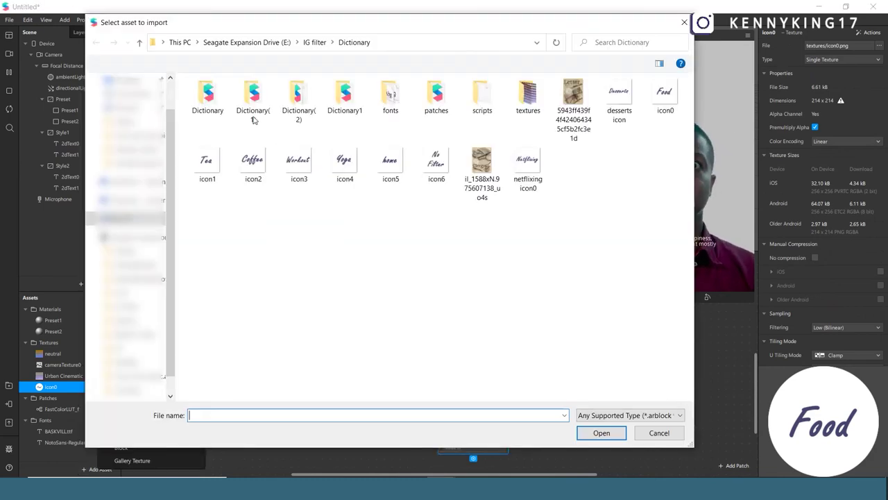
{"action": "double_click", "coordinate": [210, 167]}
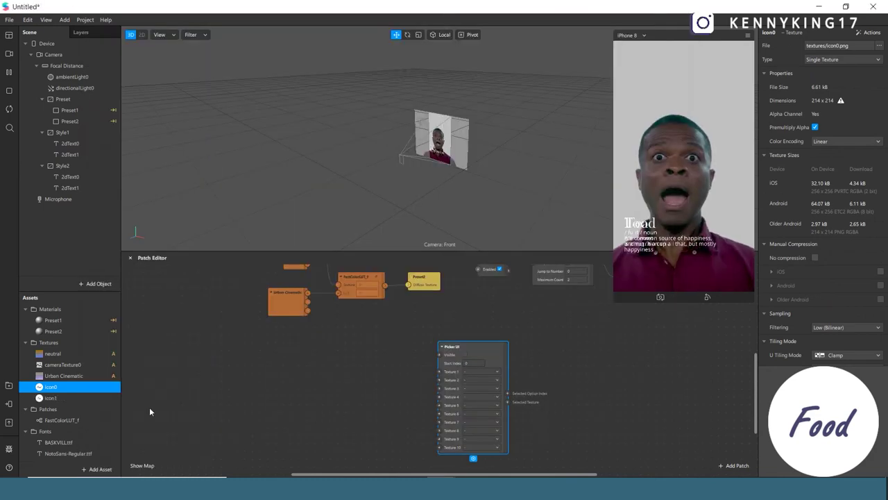
- Set both the icon0 and icon1 textures to no compression and their filtering to None
{"action": "left_click", "coordinate": [52, 397]}
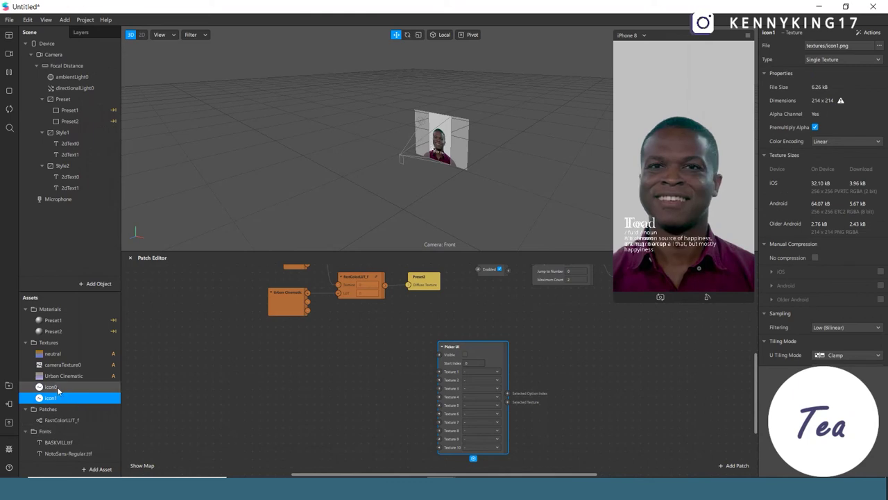
{"action": "left_click", "coordinate": [69, 387]}
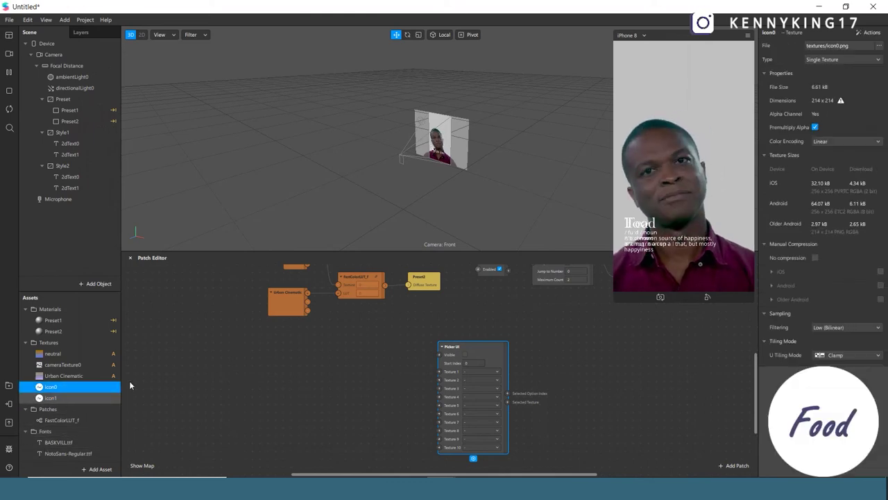
{"action": "left_click", "coordinate": [90, 397], "text": "shift"}
{"action": "left_click", "coordinate": [815, 243]}
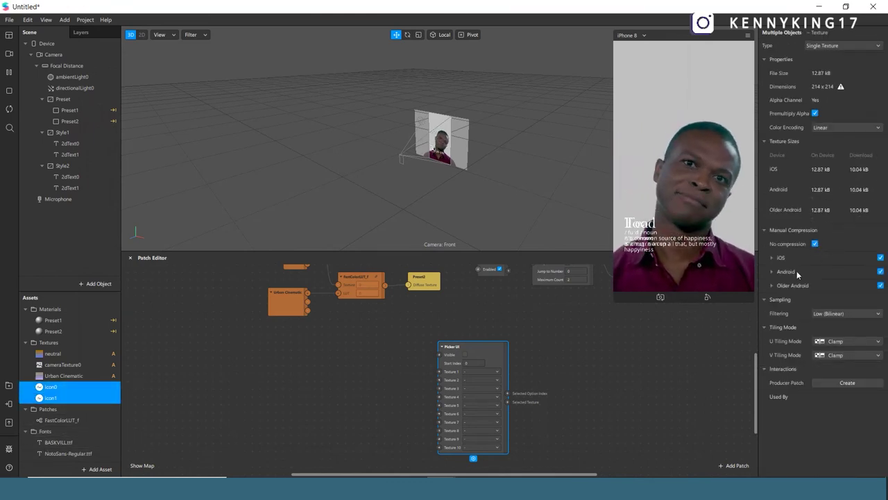
{"action": "left_click", "coordinate": [828, 315]}
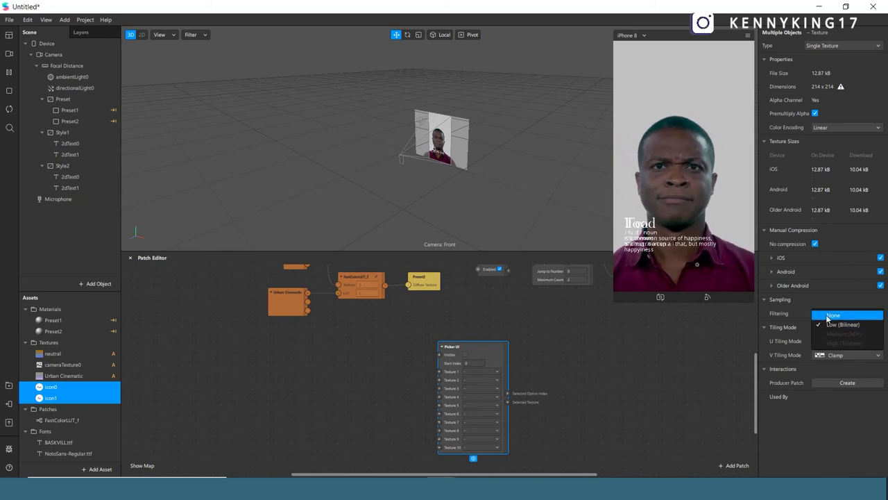
{"action": "left_click", "coordinate": [829, 315]}
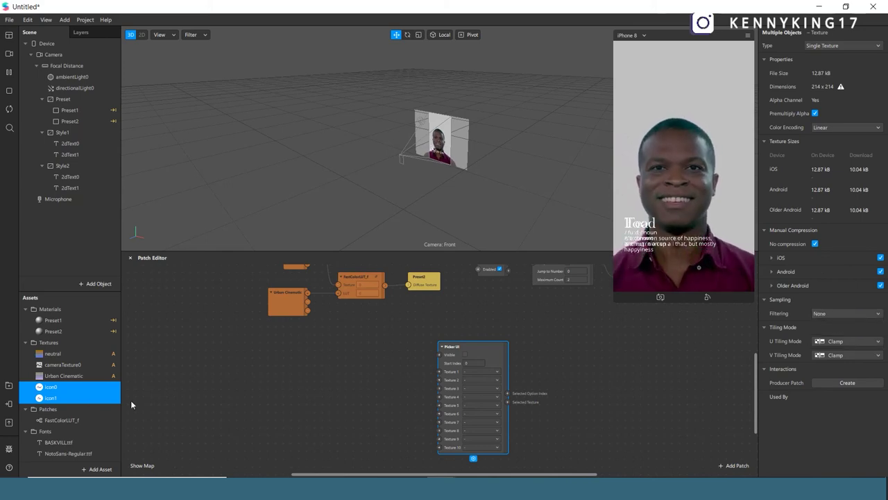
- Add the icon0 and icon1 textures to the patch graph and connect their RGBA outputs to the Picker UI's Texture 1 and Texture 2
{"action": "left_click_drag", "start_coordinate": [73, 390], "coordinate": [343, 402]}
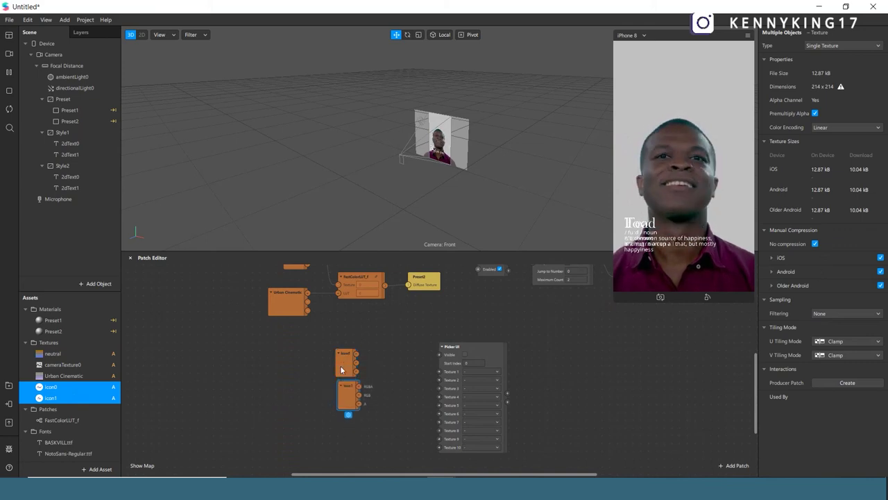
{"action": "left_click_drag", "start_coordinate": [341, 367], "coordinate": [326, 359]}
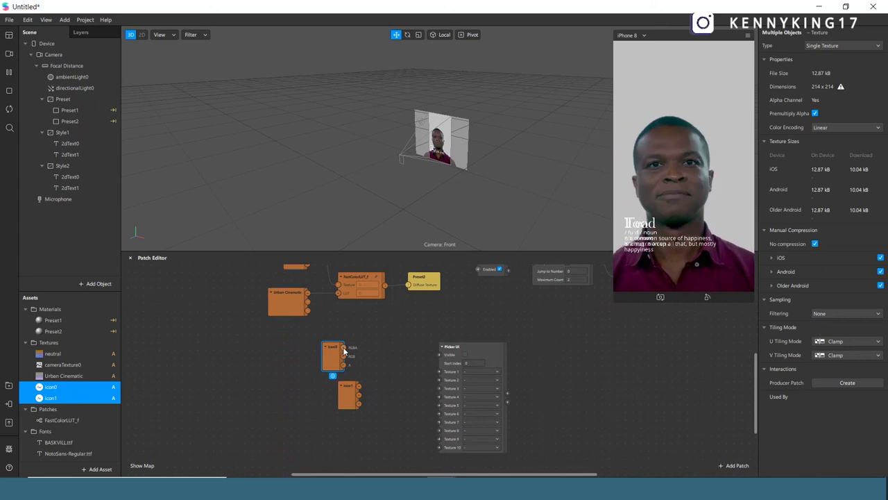
{"action": "left_click_drag", "start_coordinate": [343, 348], "coordinate": [450, 371]}
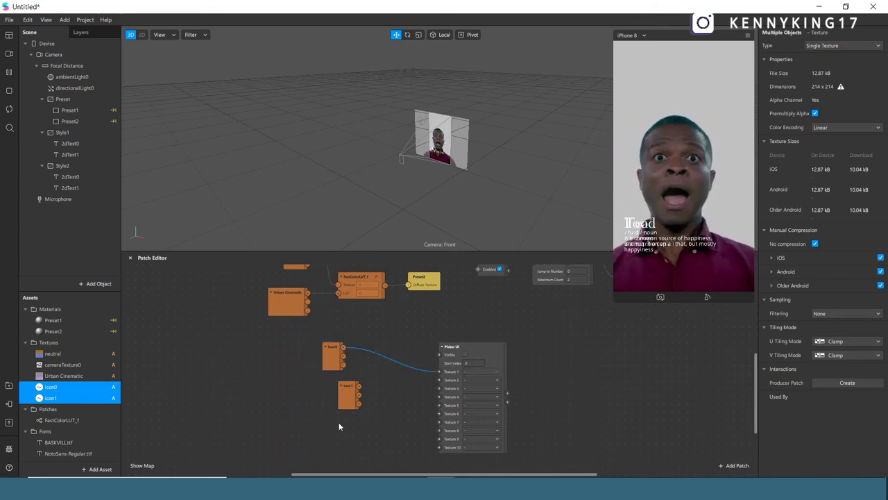
{"action": "left_click_drag", "start_coordinate": [348, 394], "coordinate": [332, 385]}
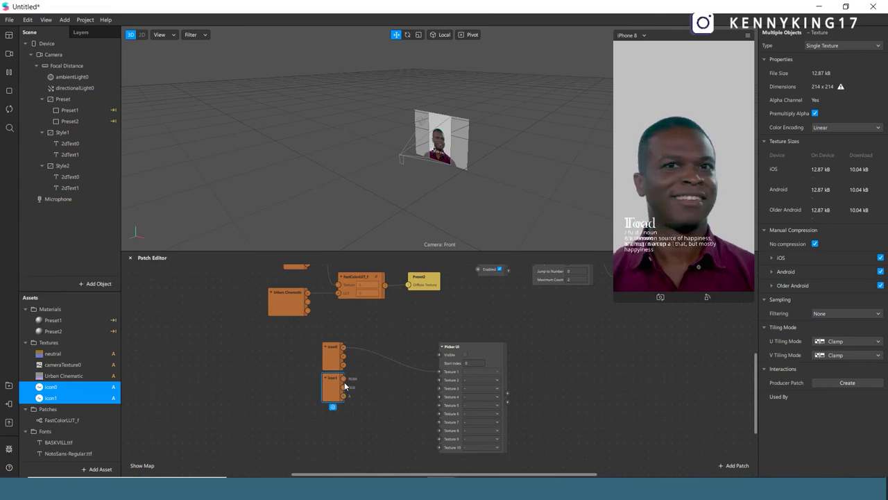
{"action": "left_click_drag", "start_coordinate": [439, 380], "coordinate": [440, 379]}
{"action": "left_click_drag", "start_coordinate": [482, 352], "coordinate": [449, 343]}
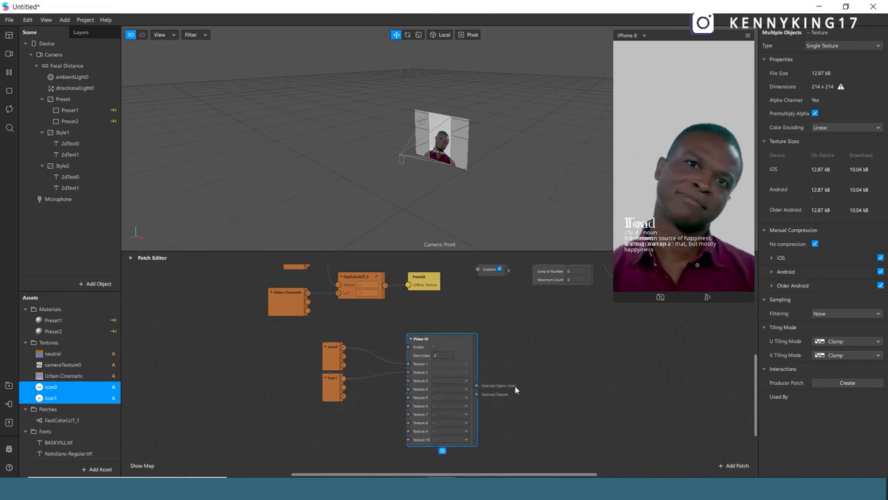
- Add an Equals Exactly patch beside the Picker UI and duplicate it, placing the two one above the other
{"action": "right_click", "coordinate": [541, 381]}
{"action": "type", "text": "e"}
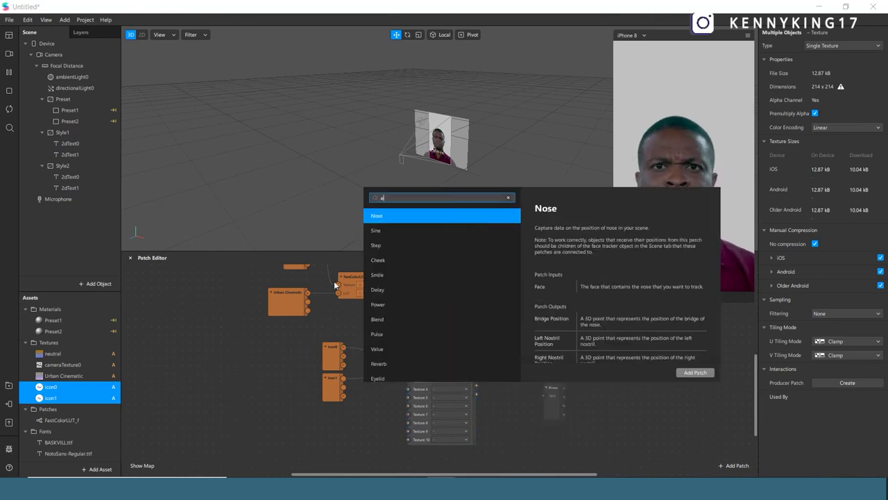
{"action": "type", "text": "q"}
{"action": "key", "text": "Down"}
{"action": "key", "text": "Down"}
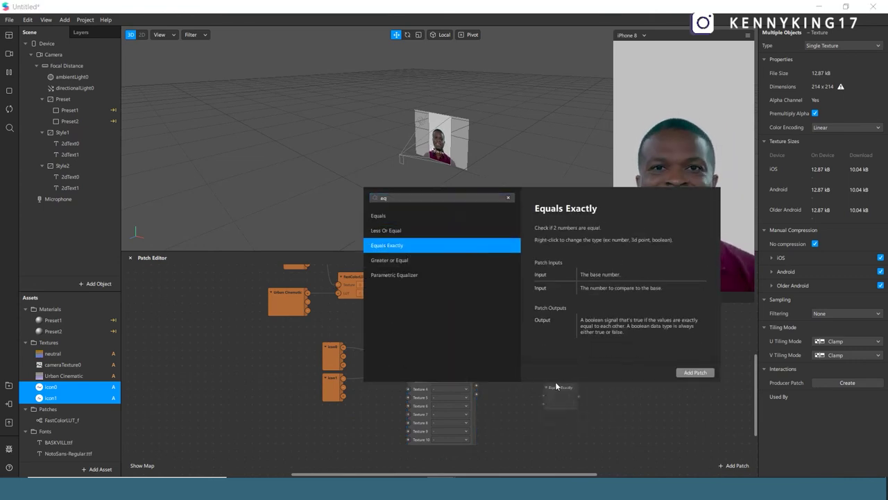
{"action": "left_click", "coordinate": [415, 245]}
{"action": "left_click_drag", "start_coordinate": [556, 386], "coordinate": [523, 400]}
{"action": "key", "text": "ctrl+d"}
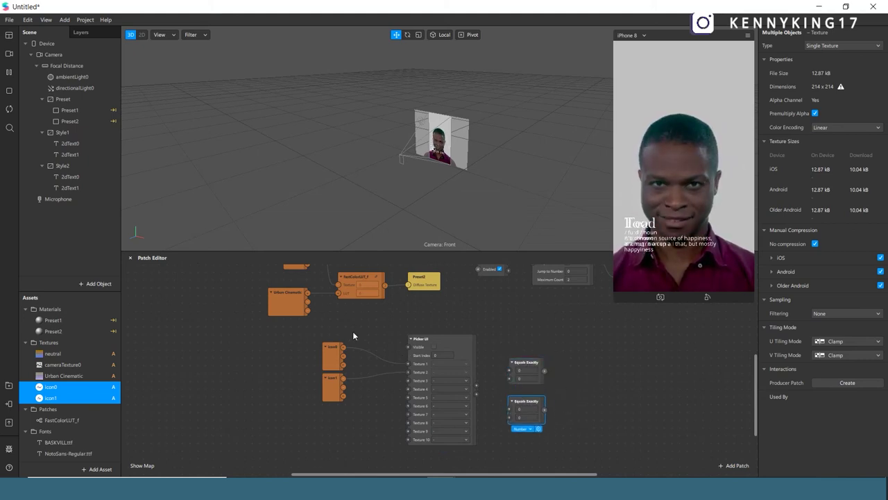
- Set the lower Equals Exactly patch's second value to 1 and connect the Picker UI's Selected Option Index to both Equals Exactly patches
{"action": "left_click", "coordinate": [439, 356]}
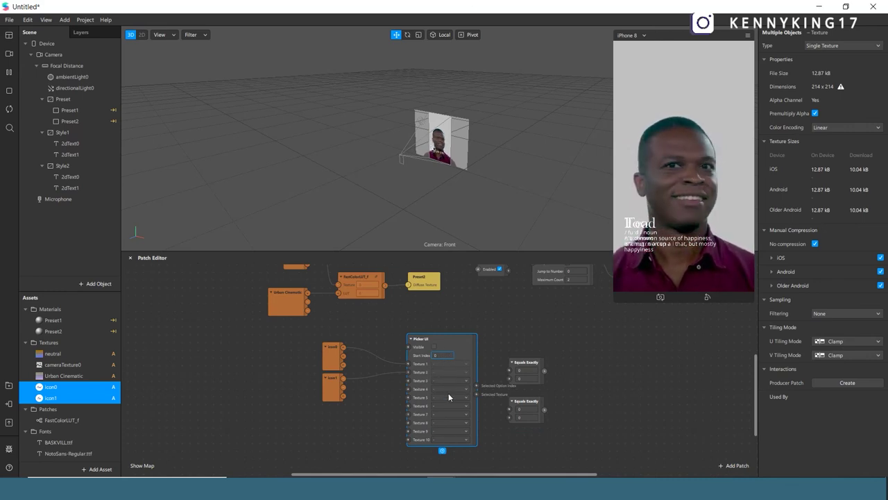
{"action": "left_click", "coordinate": [522, 362]}
{"action": "left_click_drag", "start_coordinate": [527, 400], "coordinate": [528, 394]}
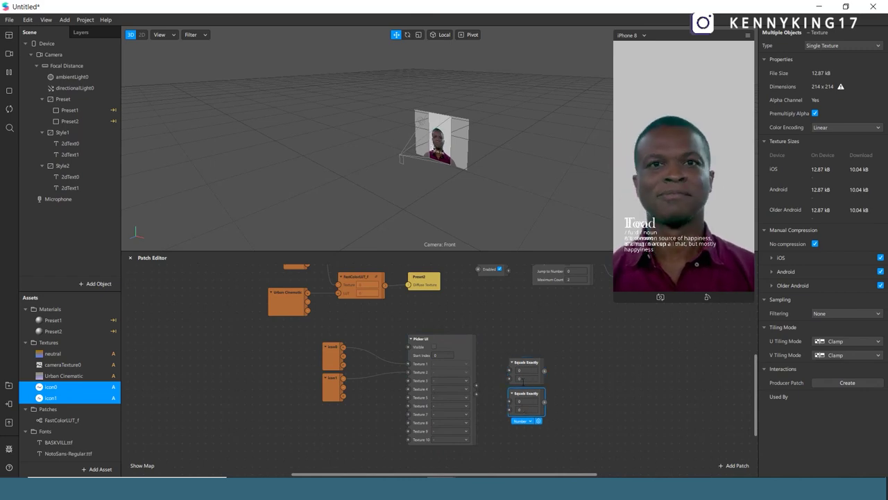
{"action": "left_click_drag", "start_coordinate": [527, 410], "coordinate": [499, 407]}
{"action": "type", "text": "1"}
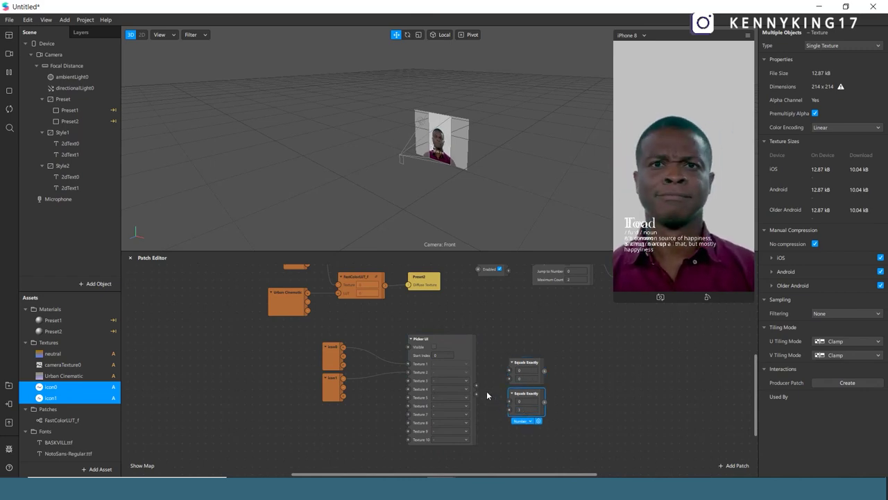
{"action": "left_click_drag", "start_coordinate": [477, 385], "coordinate": [510, 402]}
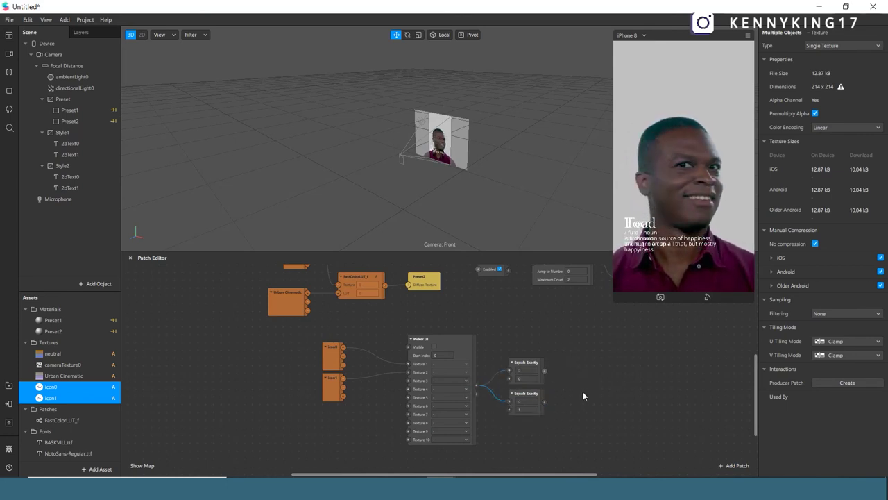
- Create Visible patches for the Style1 and Style2 canvases and connect the upper Equals Exactly output to Style1 and the lower one to Style2
{"action": "left_click", "coordinate": [78, 167]}
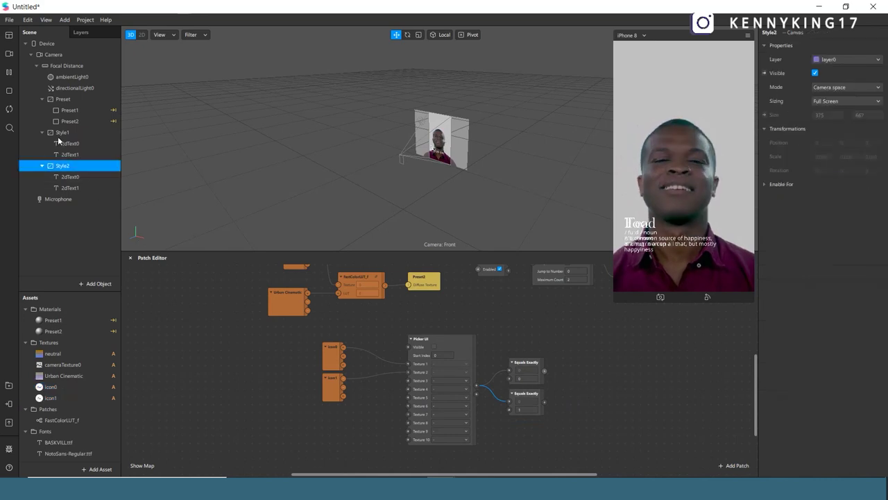
{"action": "left_click", "coordinate": [60, 132], "text": "ctrl"}
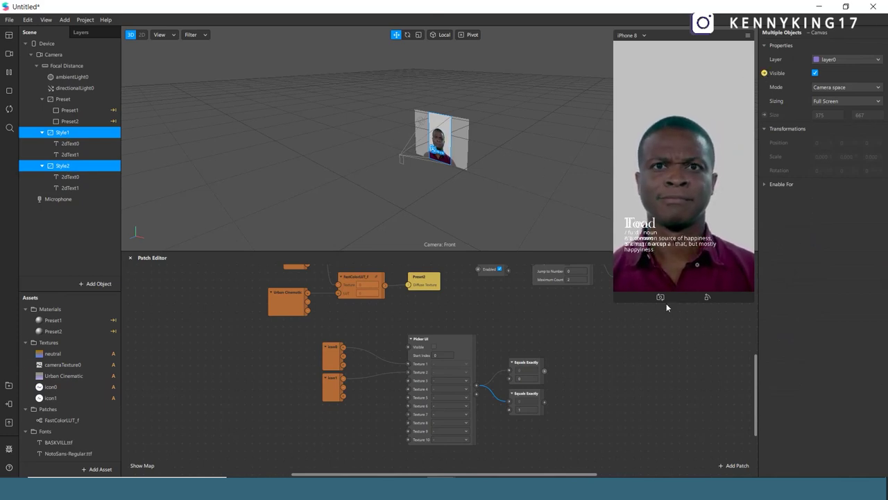
{"action": "left_click", "coordinate": [764, 73]}
{"action": "left_click_drag", "start_coordinate": [451, 376], "coordinate": [559, 401]}
{"action": "left_click_drag", "start_coordinate": [451, 376], "coordinate": [573, 363]}
{"action": "left_click_drag", "start_coordinate": [558, 401], "coordinate": [564, 370]}
{"action": "left_click_drag", "start_coordinate": [545, 401], "coordinate": [564, 401]}
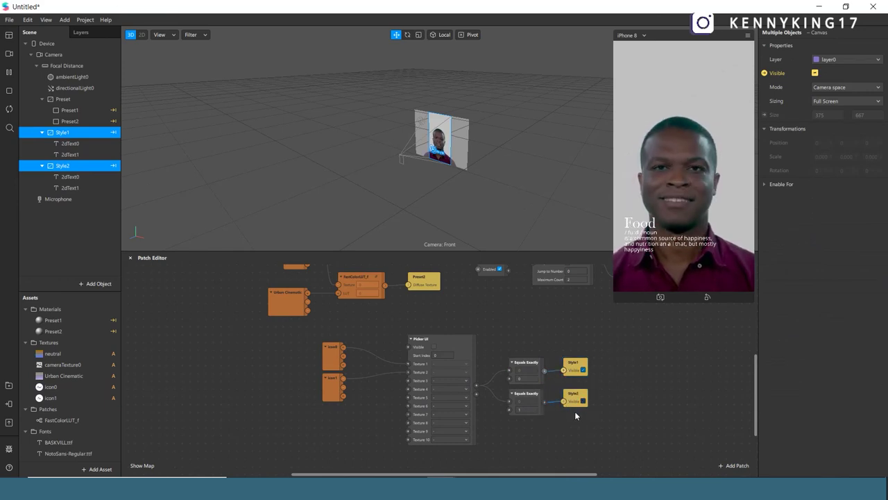
- Make the Picker UI visible and test switching its icons in an enlarged preview, then shrink the preview again
{"action": "left_click", "coordinate": [433, 346]}
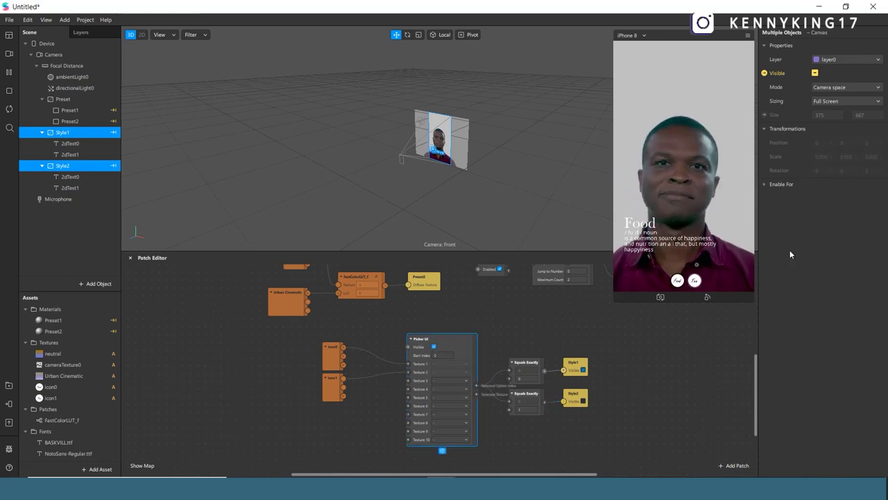
{"action": "left_click_drag", "start_coordinate": [633, 299], "coordinate": [632, 389]}
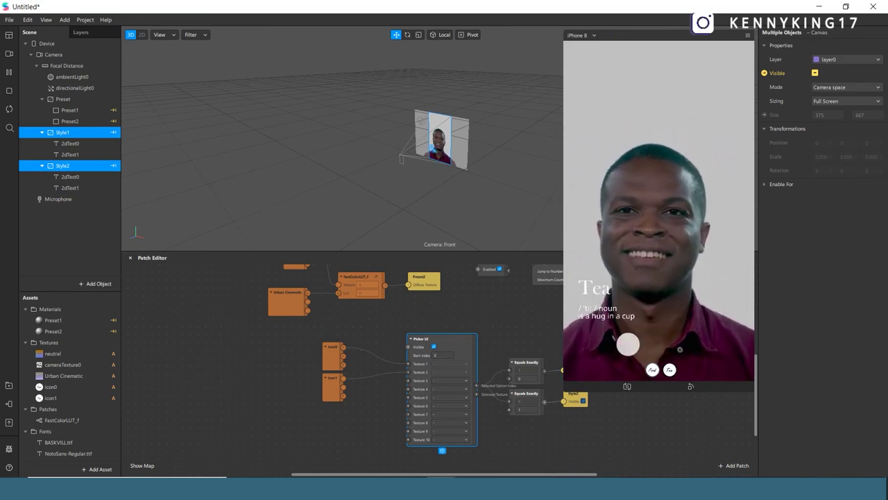
{"action": "left_click_drag", "start_coordinate": [564, 390], "coordinate": [651, 265]}
- Shift the Picker UI patch slightly upward to tidy the picker patch group
{"action": "scroll", "coordinate": [651, 264], "scroll_direction": "down", "scroll_amount": 2}
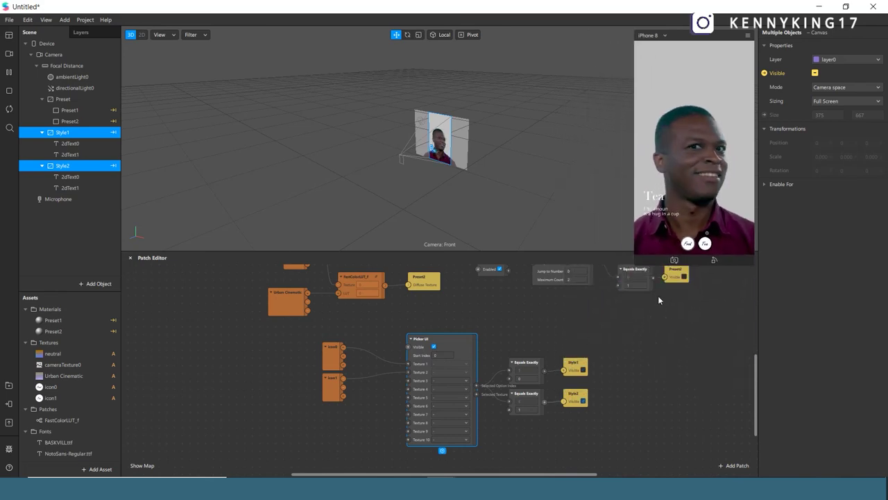
{"action": "scroll", "coordinate": [516, 338], "scroll_direction": "down", "scroll_amount": 1}
{"action": "left_click_drag", "start_coordinate": [606, 423], "coordinate": [310, 328]}
{"action": "left_click_drag", "start_coordinate": [440, 336], "coordinate": [443, 322]}
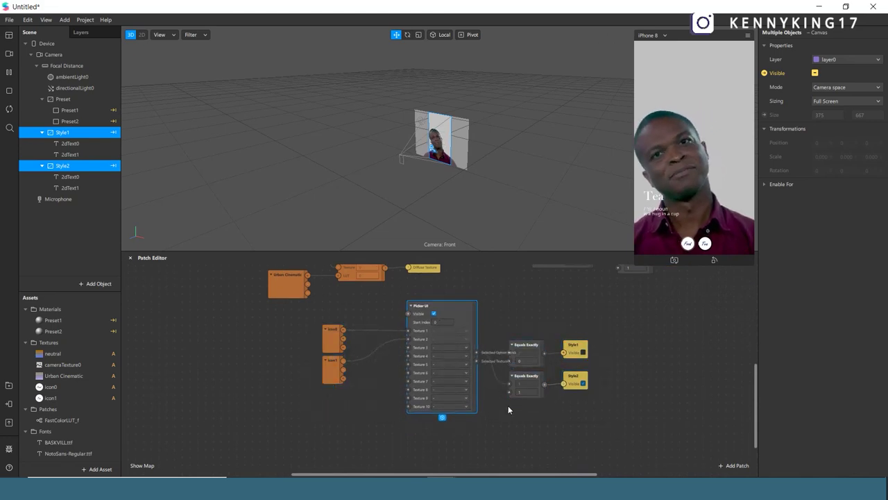
{"action": "scroll", "coordinate": [493, 410], "scroll_direction": "down", "scroll_amount": 4}
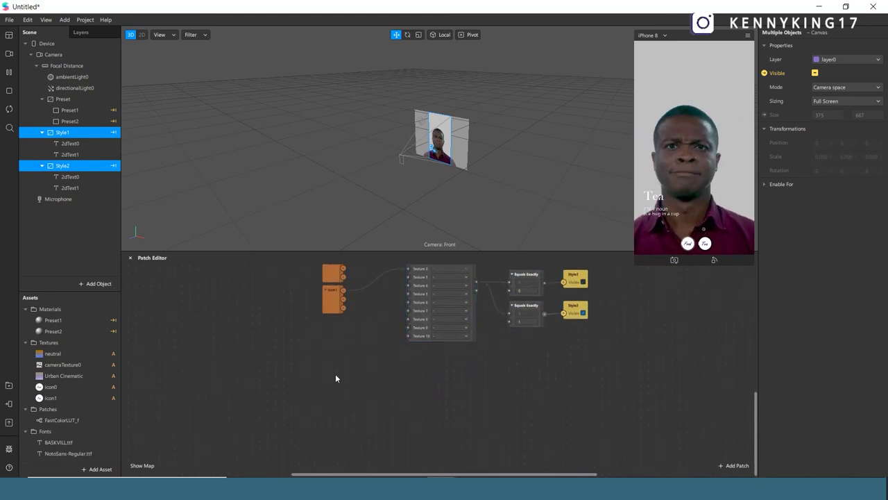
{"action": "double_click", "coordinate": [335, 373]}
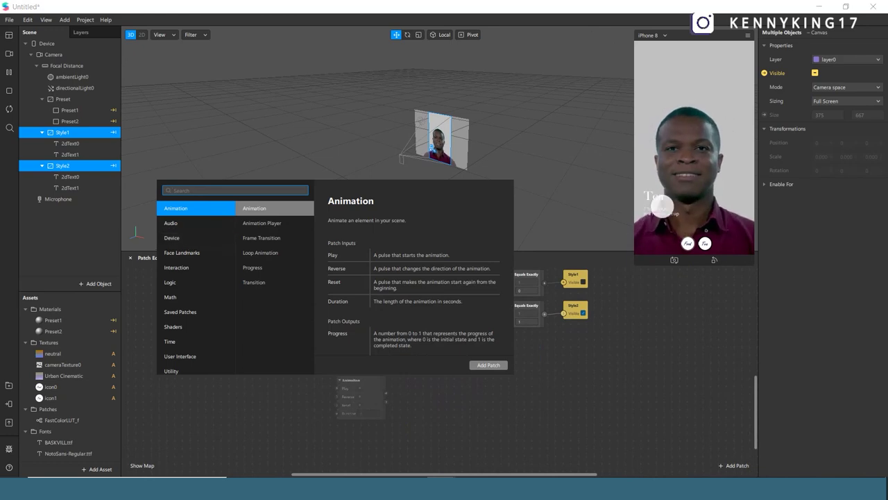
{"action": "left_click", "coordinate": [265, 415]}
- Add a null object under Focal Distance and nest the Style1 and Style2 canvases inside it
{"action": "left_click", "coordinate": [55, 65]}
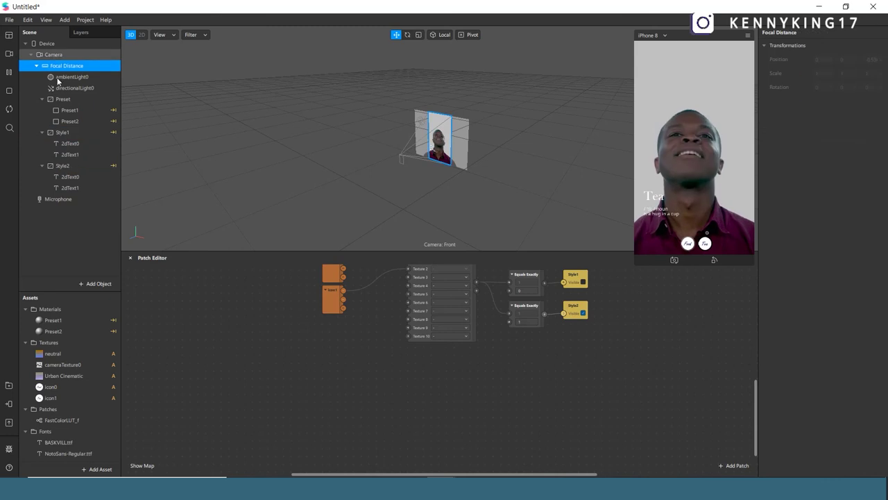
{"action": "right_click", "coordinate": [66, 69]}
{"action": "mouse_move", "coordinate": [89, 75]}
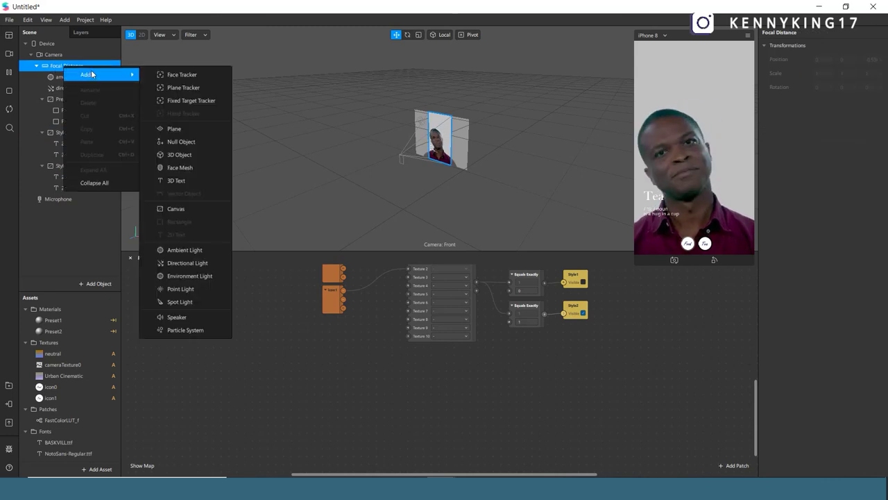
{"action": "left_click", "coordinate": [182, 143]}
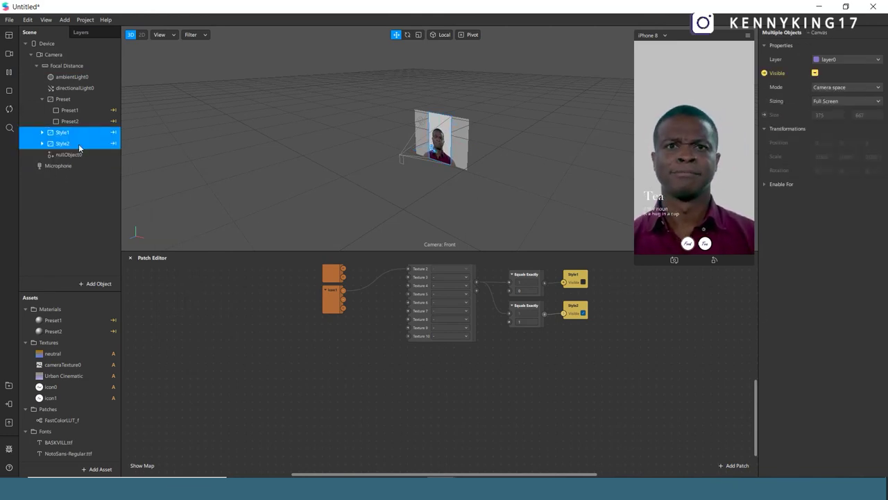
{"action": "left_click_drag", "start_coordinate": [101, 147], "coordinate": [88, 159]}
- Add a Screen Pan patch in the empty area below the Picker UI patches
{"action": "right_click", "coordinate": [337, 379]}
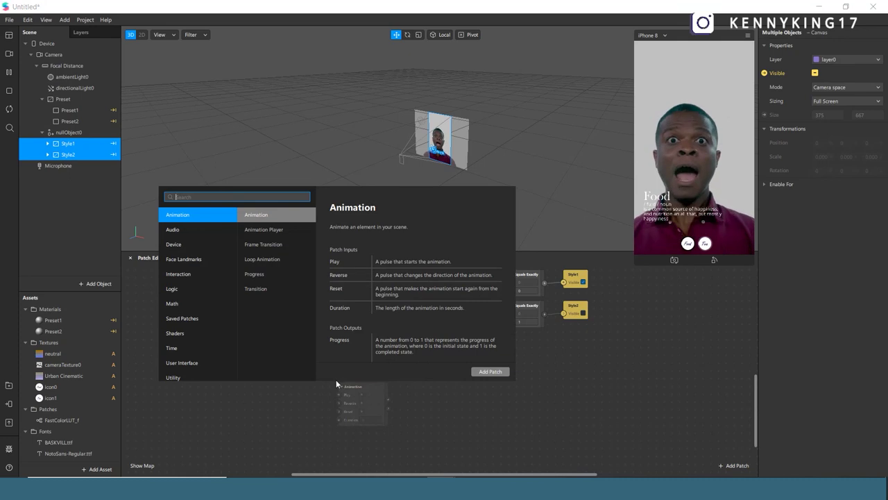
{"action": "left_click", "coordinate": [335, 389]}
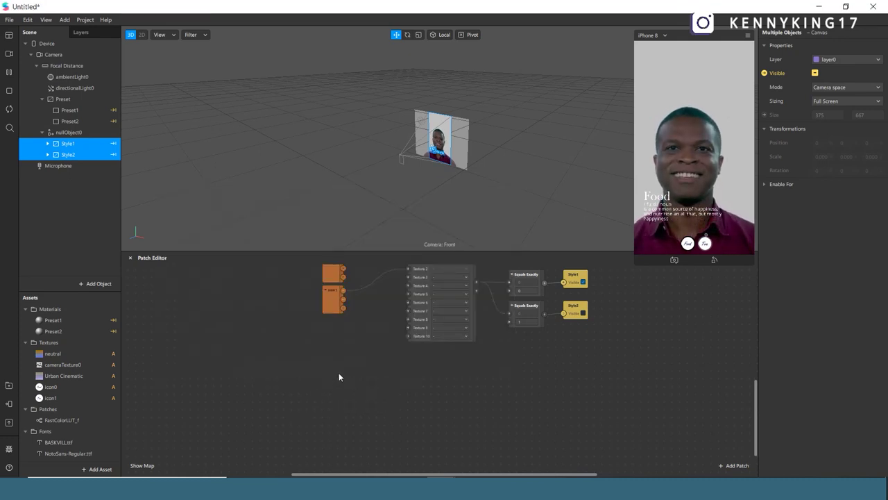
{"action": "right_click", "coordinate": [334, 384]}
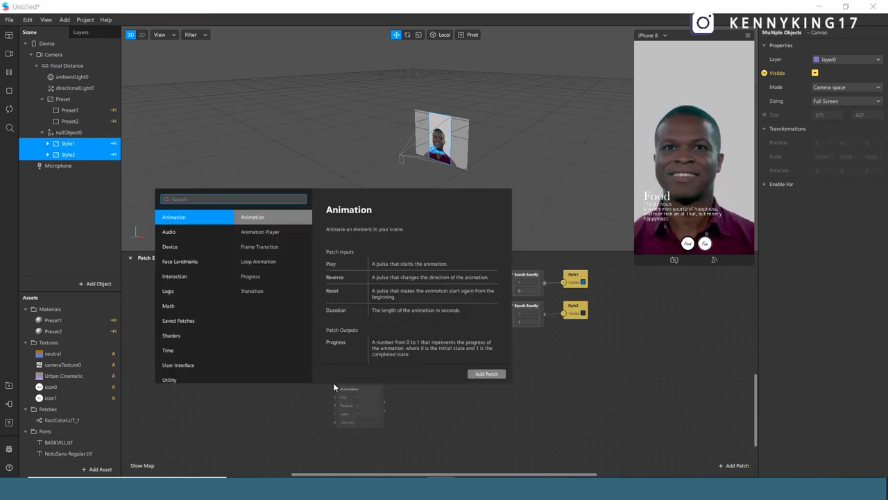
{"action": "type", "text": "scree"}
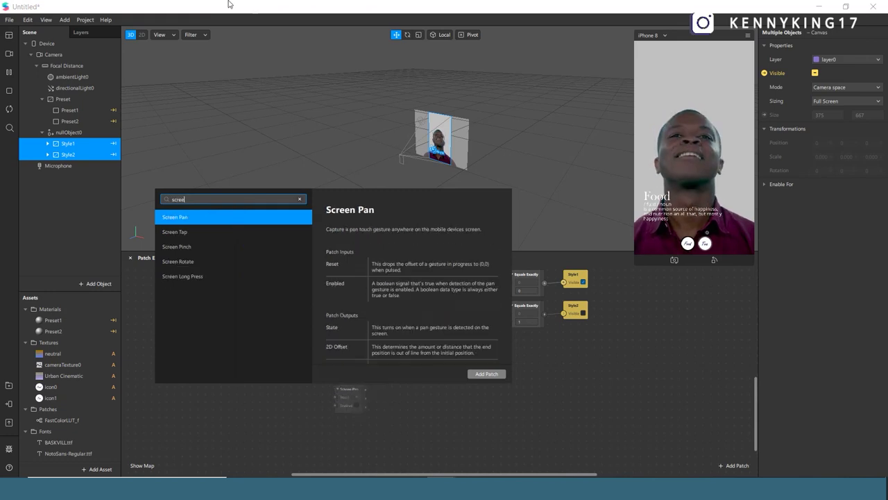
{"action": "double_click", "coordinate": [188, 217]}
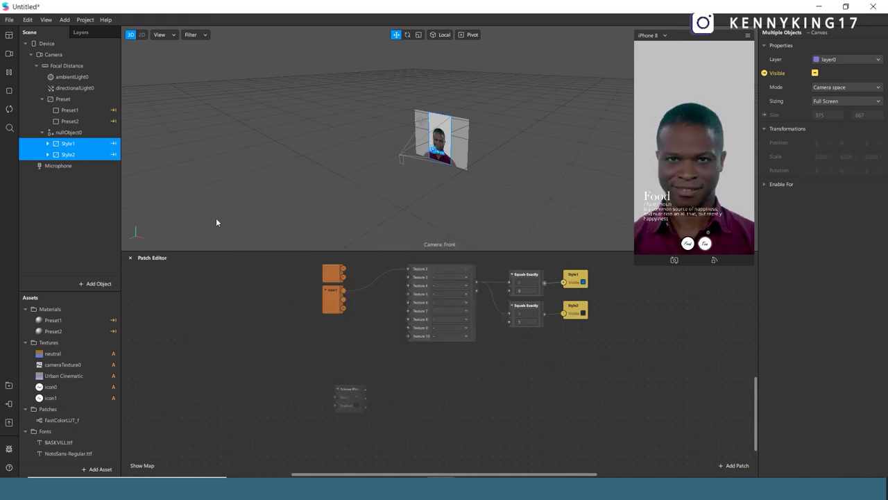
- Add an Unpack patch beside the Screen Pan patch
{"action": "right_click", "coordinate": [400, 401]}
{"action": "type", "text": "un"}
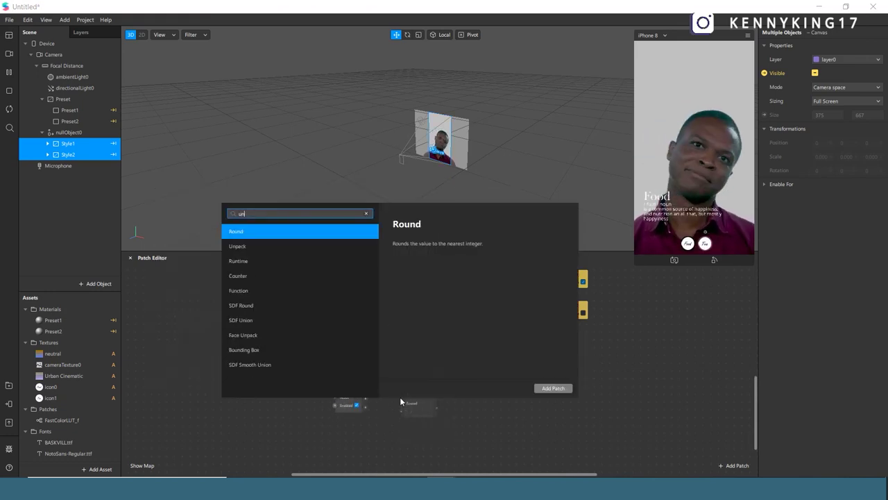
{"action": "type", "text": "pack"}
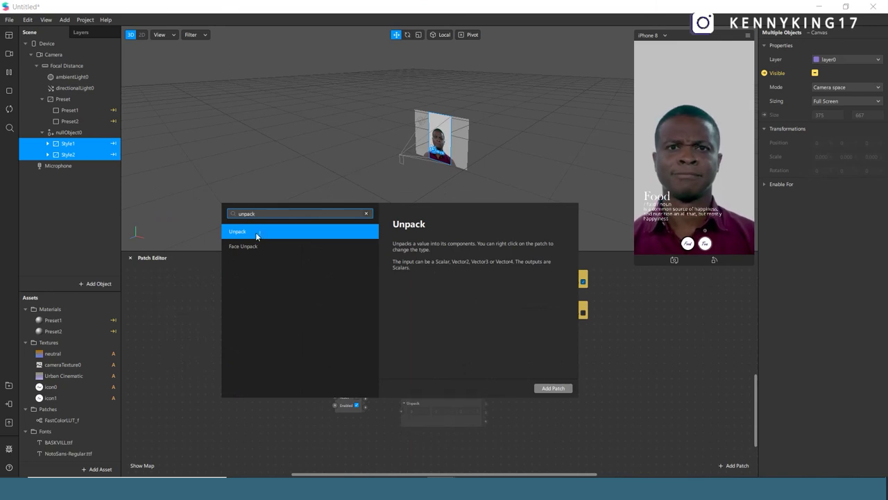
{"action": "double_click", "coordinate": [256, 235]}
- Add a Divide patch and place it beyond the Unpack patch, slightly higher up
{"action": "right_click", "coordinate": [533, 401]}
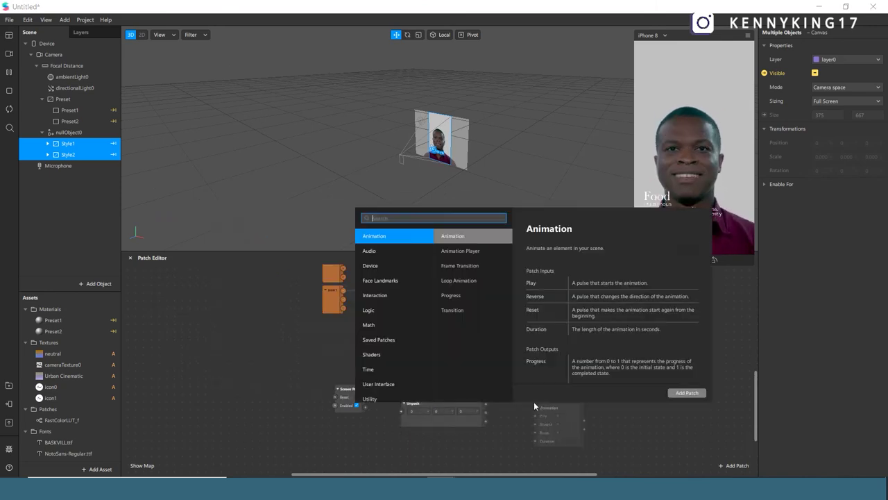
{"action": "type", "text": "divi"}
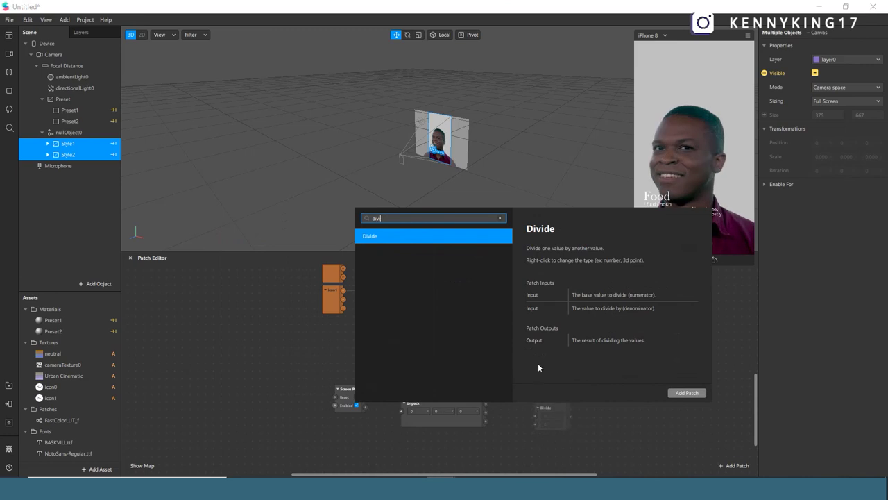
{"action": "double_click", "coordinate": [380, 237]}
{"action": "left_click_drag", "start_coordinate": [561, 419], "coordinate": [535, 383]}
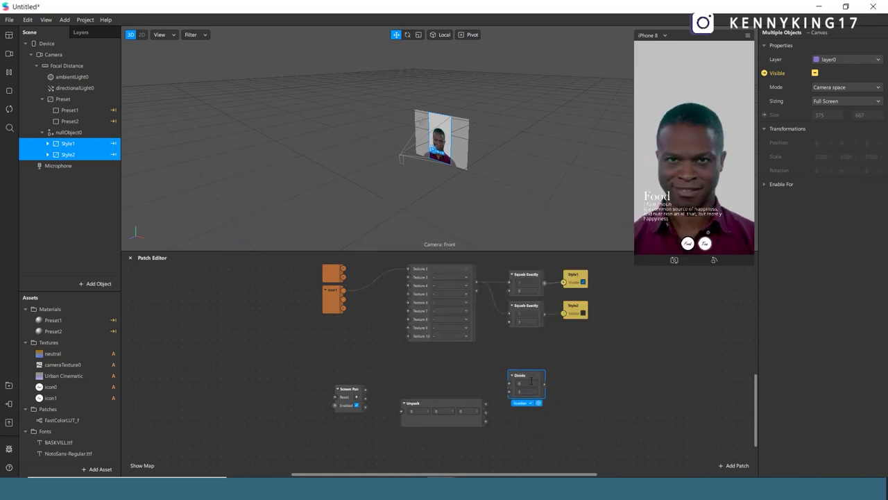
{"action": "left_click", "coordinate": [524, 419]}
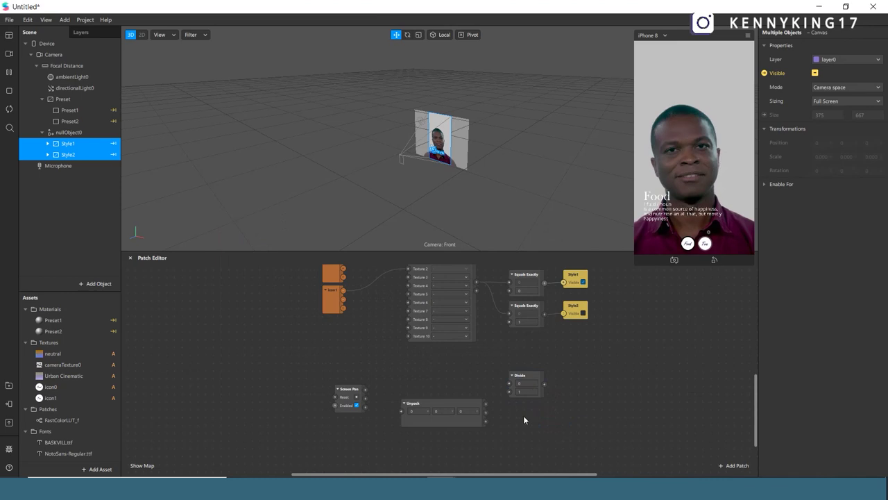
- Add a Pack patch and place it beyond the Divide patch, slightly lower down
{"action": "double_click", "coordinate": [596, 414]}
{"action": "type", "text": "pack"}
{"action": "double_click", "coordinate": [445, 244]}
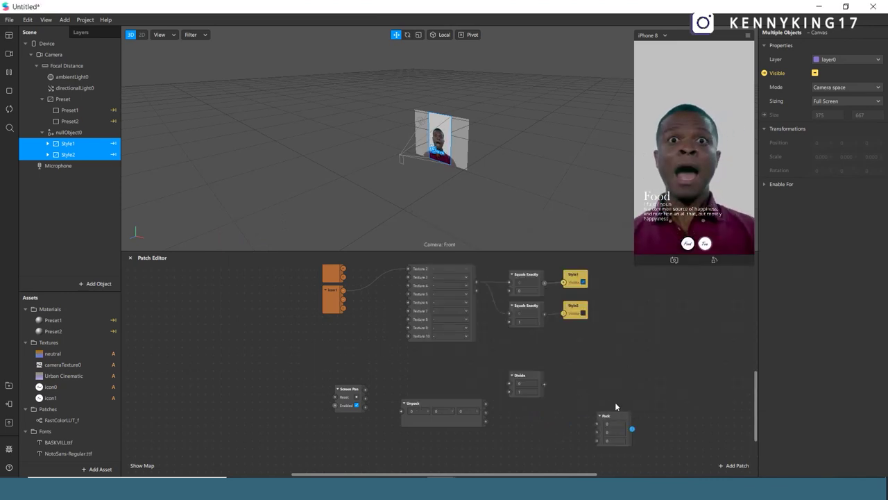
{"action": "left_click_drag", "start_coordinate": [614, 407], "coordinate": [604, 382]}
- Duplicate the Divide patch below the original and even out the spacing of the Screen Pan, Unpack and both Divide patches
{"action": "left_click", "coordinate": [533, 383]}
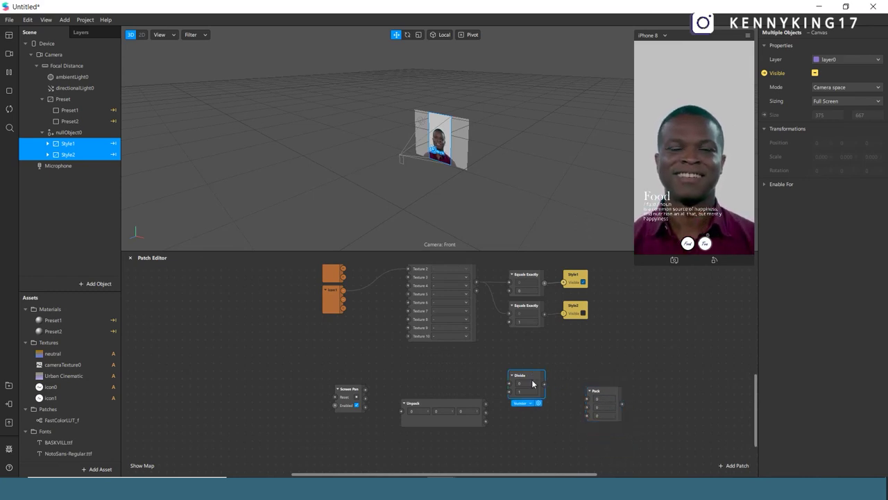
{"action": "key", "text": "ctrl+c"}
{"action": "key", "text": "ctrl+v"}
{"action": "left_click_drag", "start_coordinate": [454, 405], "coordinate": [440, 391]}
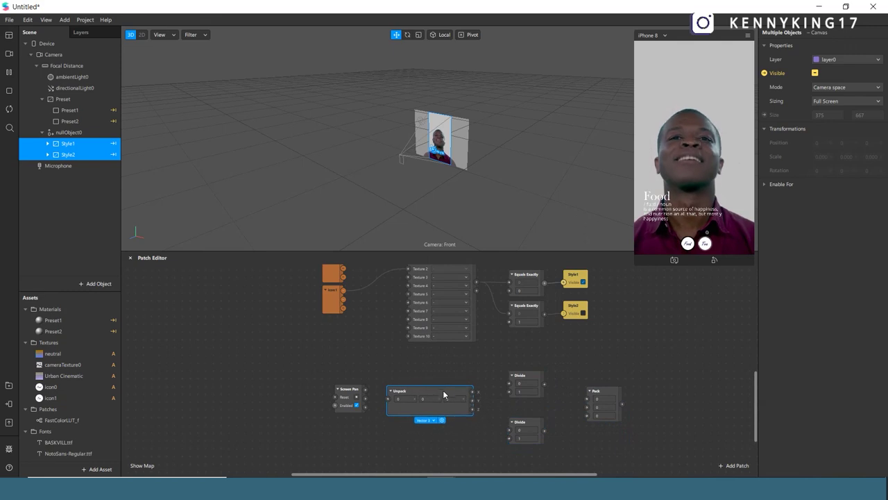
{"action": "left_click_drag", "start_coordinate": [527, 421], "coordinate": [519, 416]}
{"action": "left_click_drag", "start_coordinate": [527, 375], "coordinate": [520, 374]}
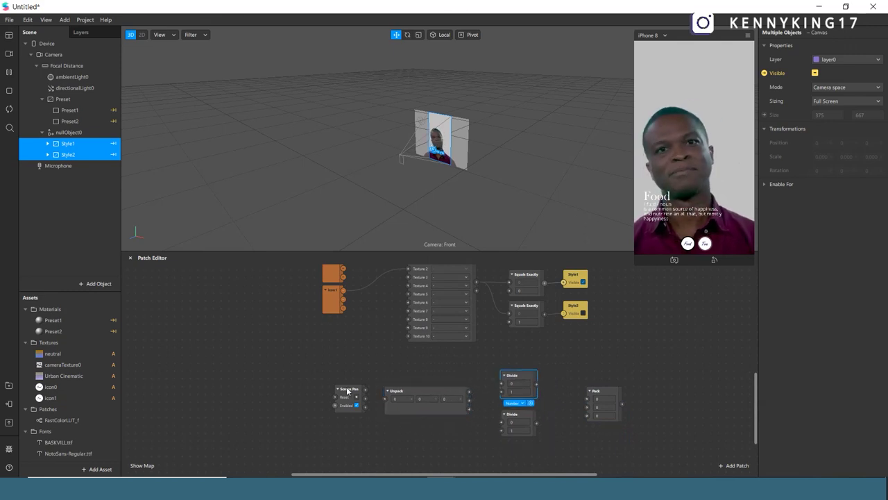
{"action": "left_click_drag", "start_coordinate": [348, 391], "coordinate": [351, 394]}
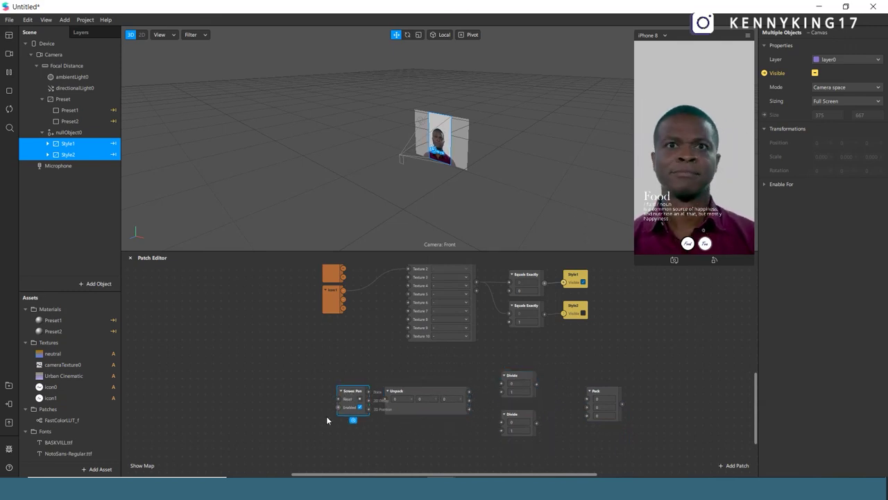
{"action": "left_click_drag", "start_coordinate": [342, 399], "coordinate": [325, 399]}
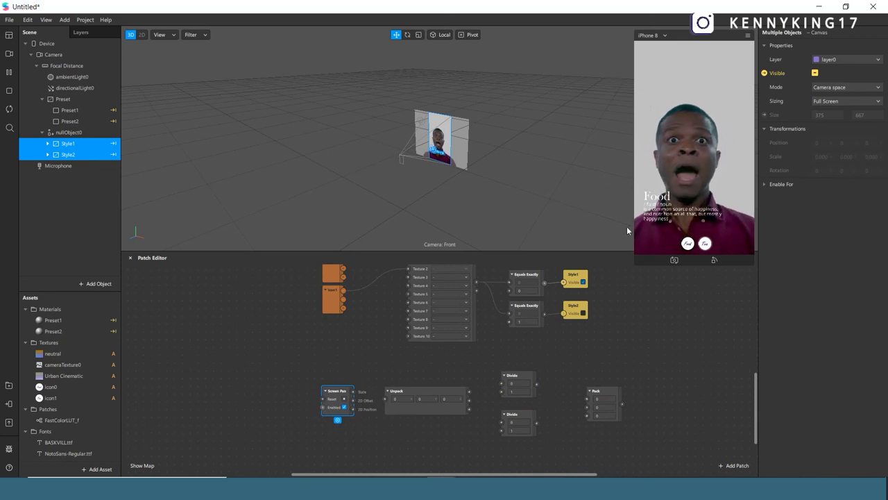
- Set the Unpack patch's type to Vector 2 and move the Pack patch closer to the Divide patches
{"action": "left_click", "coordinate": [419, 392]}
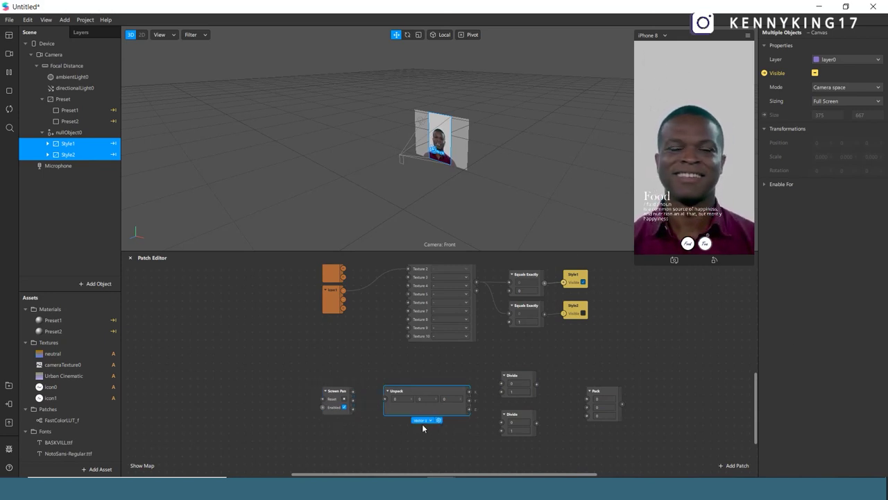
{"action": "left_click", "coordinate": [424, 421]}
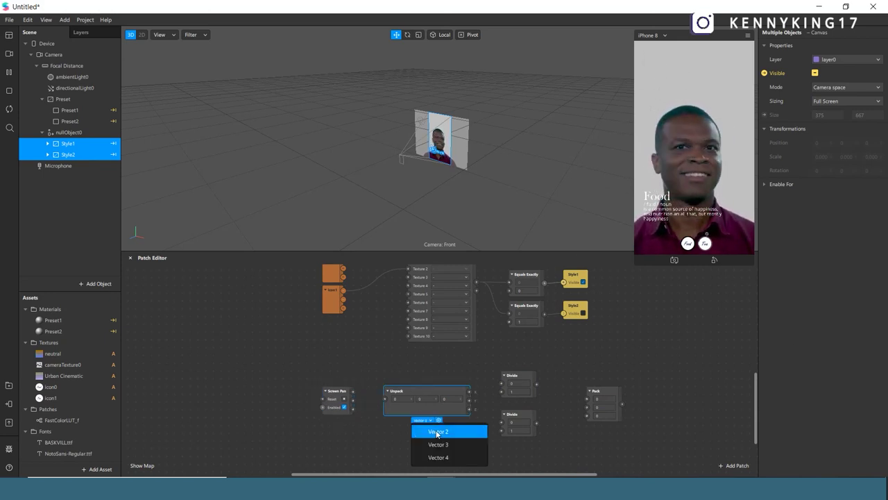
{"action": "left_click", "coordinate": [425, 430]}
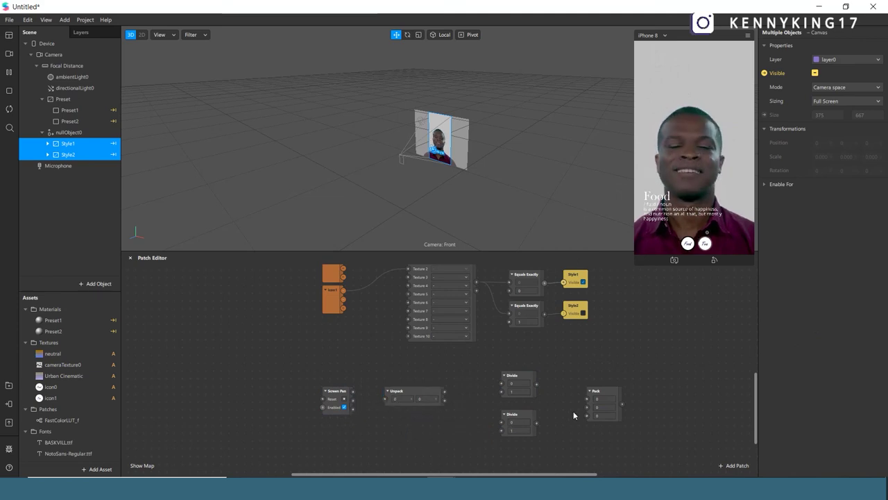
{"action": "left_click_drag", "start_coordinate": [601, 396], "coordinate": [578, 395]}
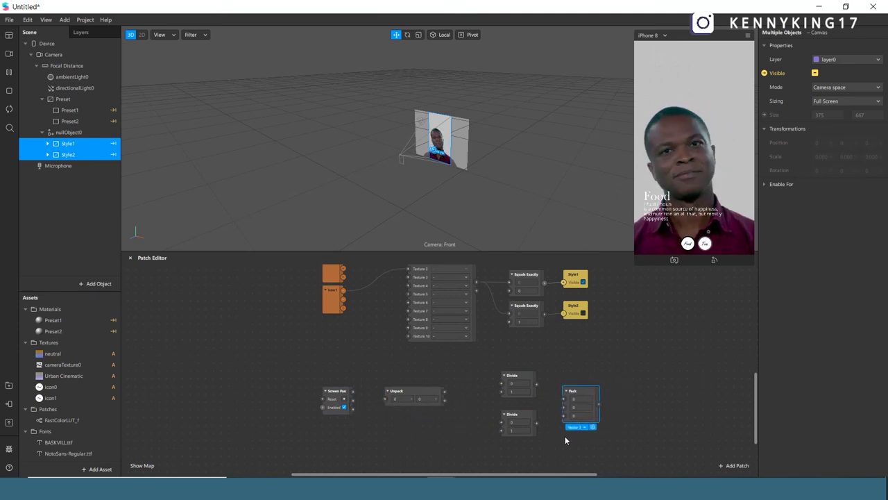
- Select nullObject0 and connect the Screen Pan patch's 2D Offset output to the Unpack input
{"action": "left_click", "coordinate": [66, 132]}
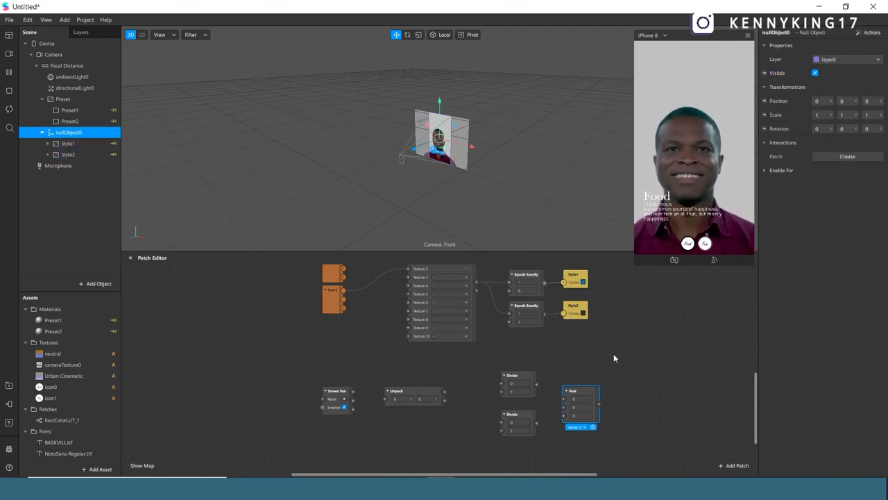
{"action": "scroll", "coordinate": [421, 409], "scroll_direction": "up", "scroll_amount": 3, "text": "ctrl"}
{"action": "left_click", "coordinate": [369, 393]}
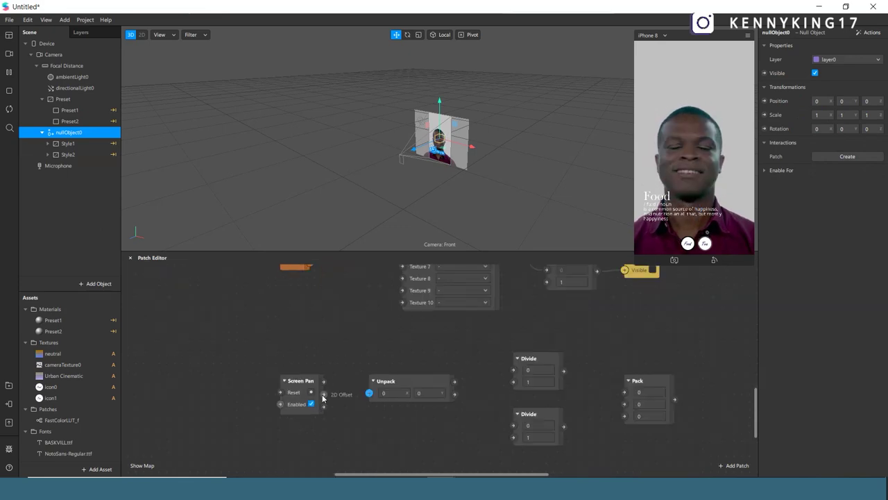
{"action": "scroll", "coordinate": [409, 406], "scroll_direction": "down", "scroll_amount": 1}
{"action": "left_click_drag", "start_coordinate": [323, 384], "coordinate": [371, 382]}
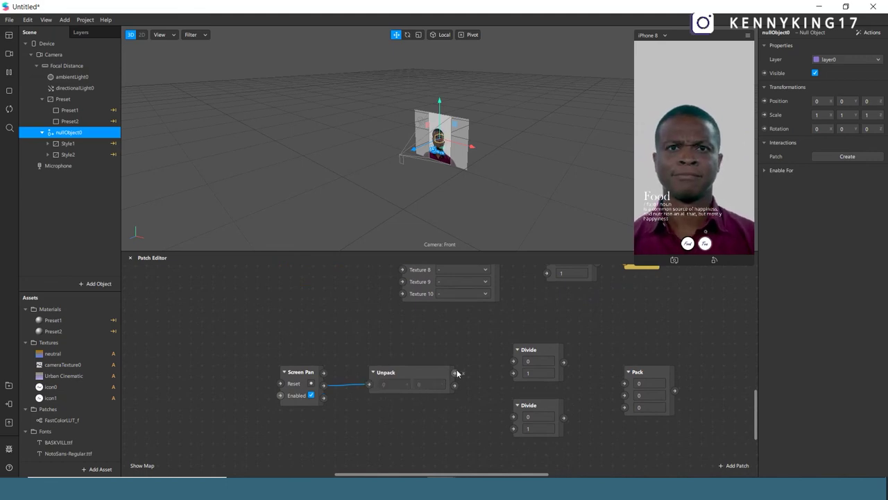
- Wire each Unpack output through its own Divide patch into the first two Pack inputs, and tidy the patch layout
{"action": "left_click_drag", "start_coordinate": [454, 374], "coordinate": [513, 362]}
{"action": "left_click_drag", "start_coordinate": [455, 385], "coordinate": [513, 417]}
{"action": "left_click_drag", "start_coordinate": [564, 362], "coordinate": [623, 386]}
{"action": "left_click_drag", "start_coordinate": [564, 417], "coordinate": [648, 370]}
{"action": "left_click_drag", "start_coordinate": [535, 350], "coordinate": [512, 339]}
{"action": "left_click_drag", "start_coordinate": [530, 407], "coordinate": [496, 395]}
{"action": "left_click_drag", "start_coordinate": [624, 372], "coordinate": [600, 370]}
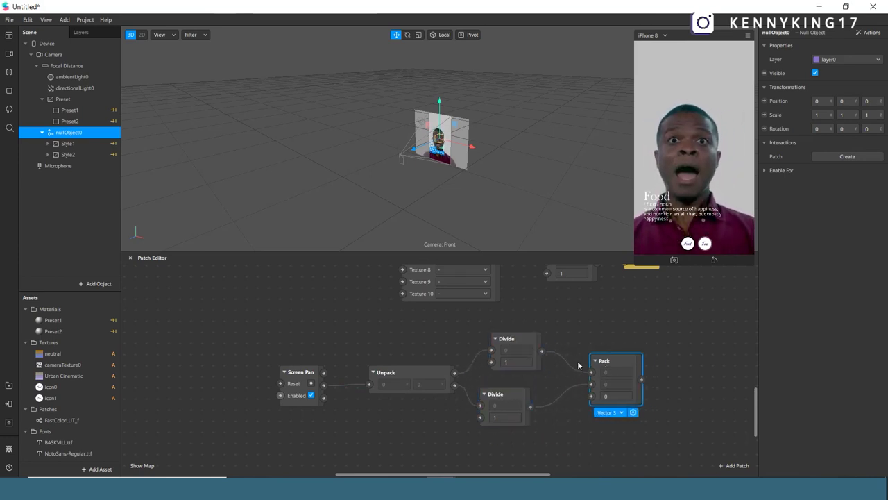
- Set the upper Divide patch's divisor to 2000 and the lower one's to -2000, and align the two patches
{"action": "left_click", "coordinate": [510, 362]}
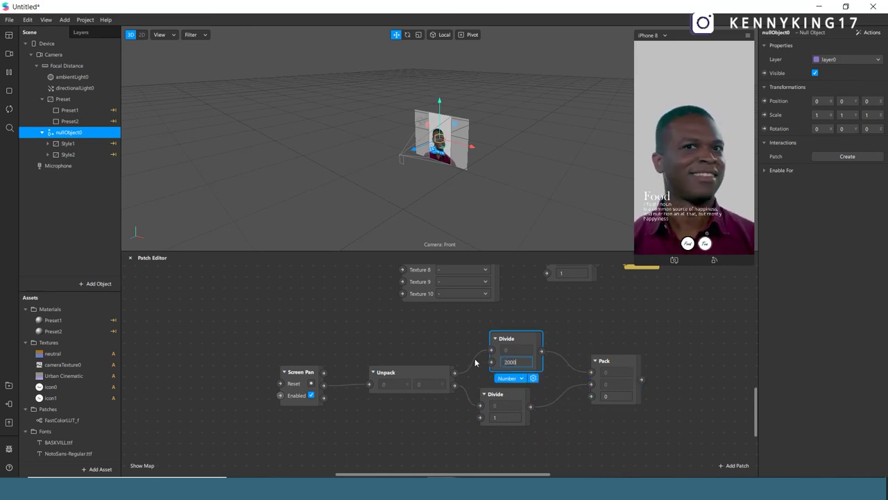
{"action": "key", "text": "Return"}
{"action": "left_click", "coordinate": [501, 417]}
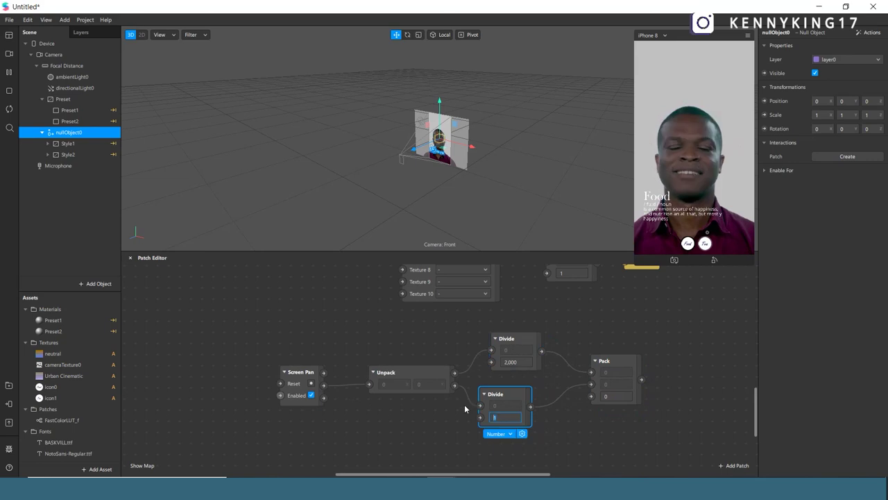
{"action": "type", "text": "-2000"}
{"action": "key", "text": "Return"}
{"action": "left_click_drag", "start_coordinate": [518, 392], "coordinate": [528, 382]}
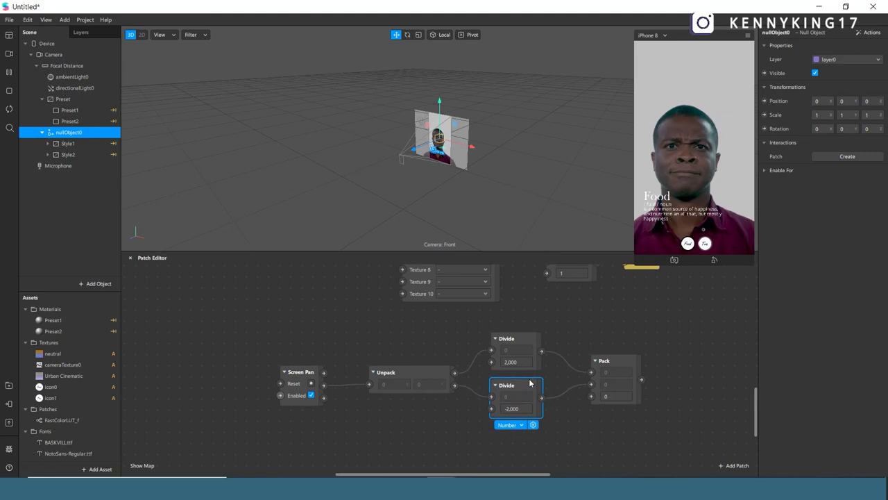
- Create a 3D Position patch for nullObject0, place it beyond the Pack patch and connect the Pack output to it
{"action": "left_click", "coordinate": [627, 369]}
{"action": "left_click_drag", "start_coordinate": [298, 377], "coordinate": [300, 372]}
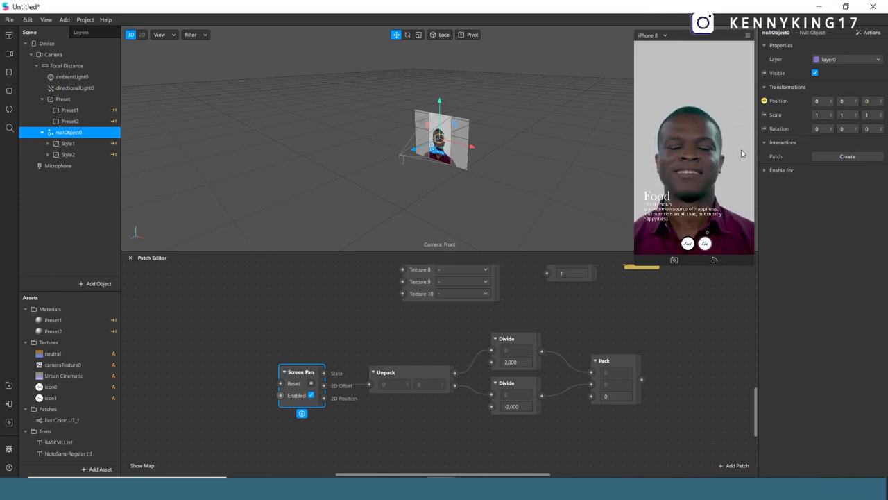
{"action": "left_click", "coordinate": [764, 101]}
{"action": "left_click_drag", "start_coordinate": [461, 375], "coordinate": [700, 378]}
{"action": "left_click_drag", "start_coordinate": [642, 379], "coordinate": [677, 385]}
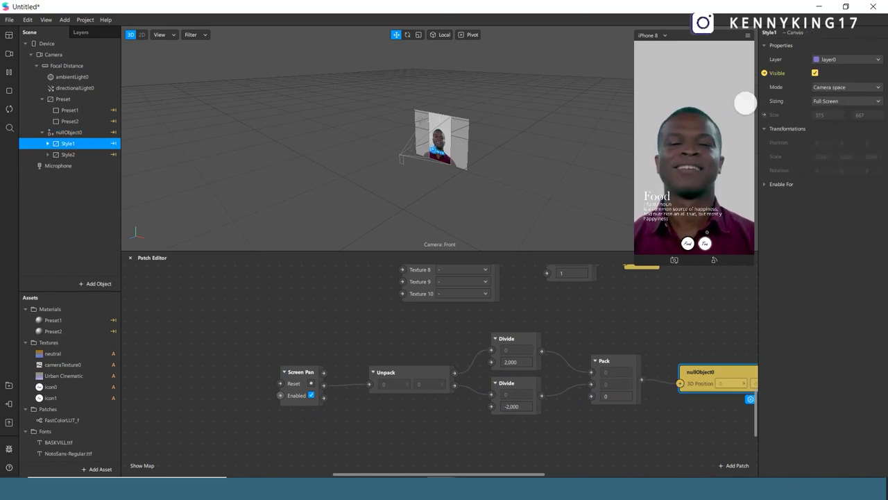
- Set the Style1 canvas mode to World space and test panning the text upward in the preview
{"action": "left_click", "coordinate": [838, 86]}
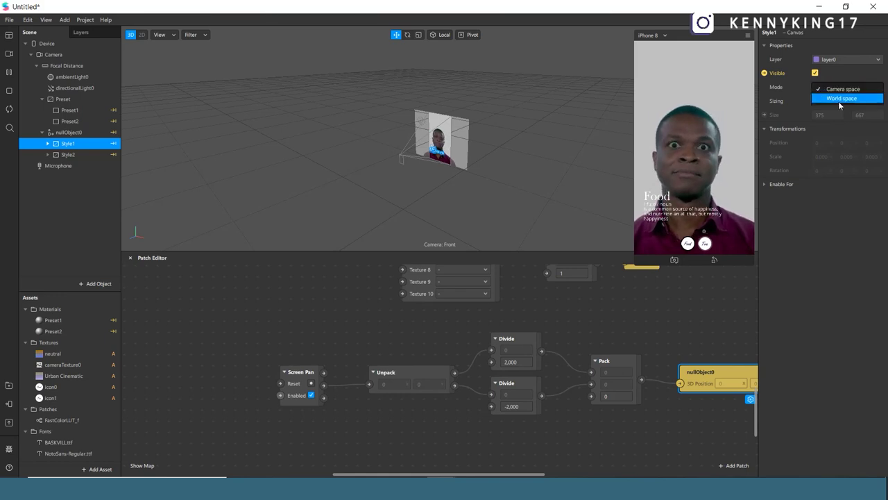
{"action": "left_click", "coordinate": [840, 100]}
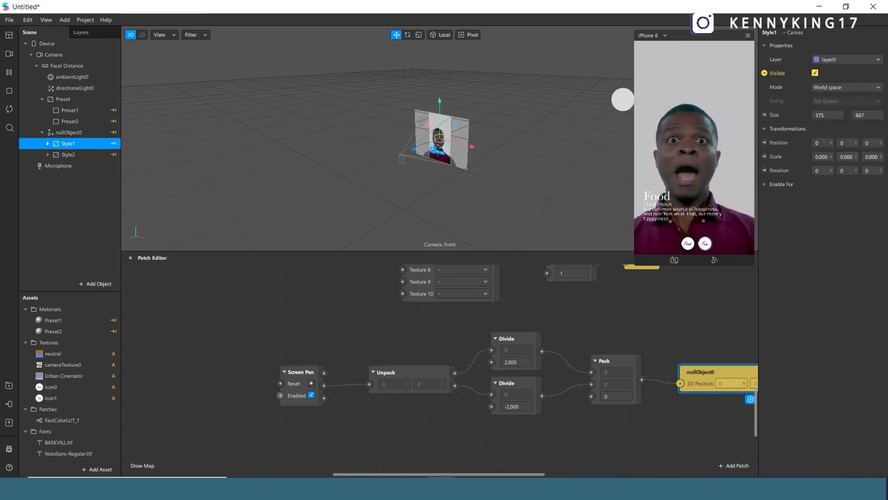
{"action": "left_click_drag", "start_coordinate": [681, 205], "coordinate": [680, 162]}
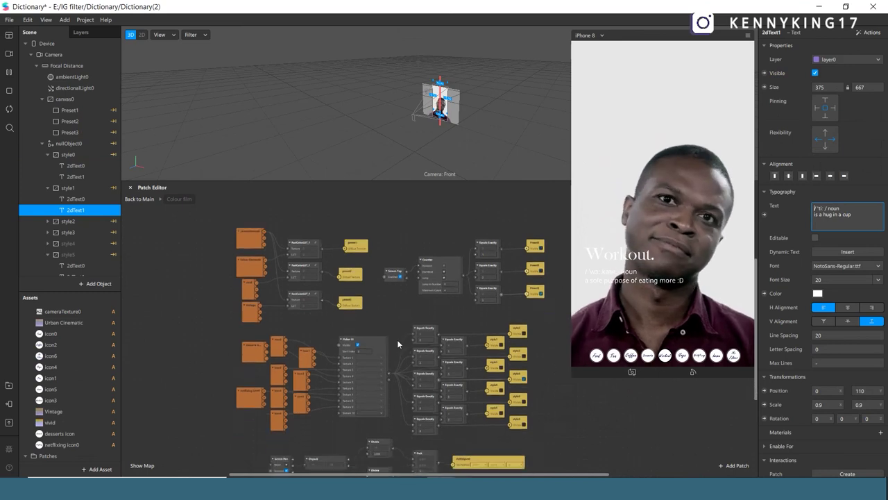
- Examine the preset, Picker UI and Screen Pan patch groups in the open Dictionary project
{"action": "scroll", "coordinate": [397, 339], "scroll_direction": "up", "scroll_amount": 2}
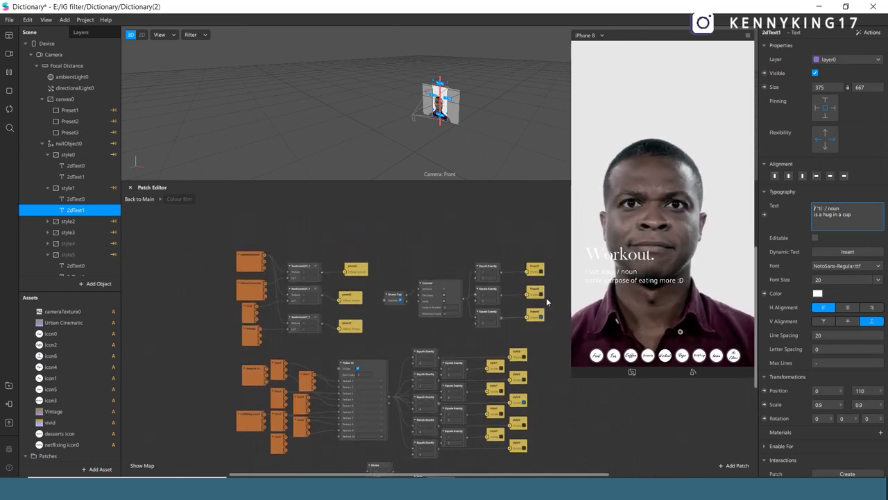
{"action": "scroll", "coordinate": [547, 298], "scroll_direction": "down", "scroll_amount": 5}
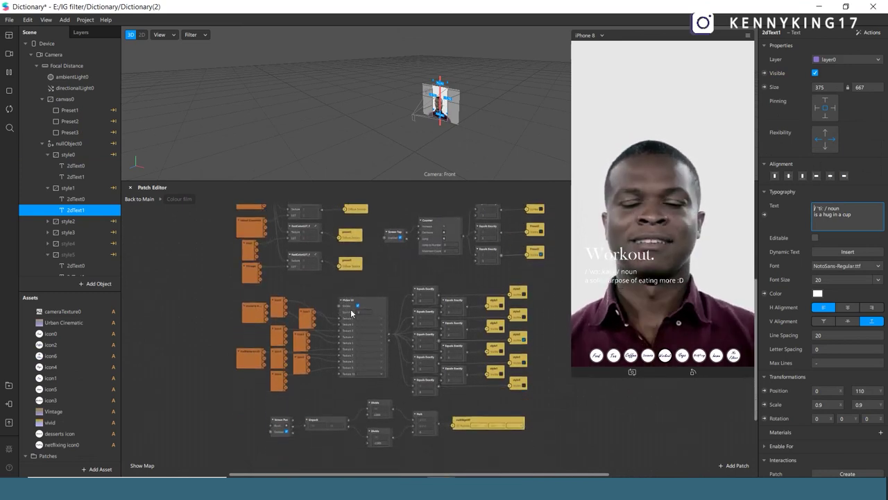
{"action": "scroll", "coordinate": [334, 290], "scroll_direction": "down", "scroll_amount": 5}
{"action": "scroll", "coordinate": [373, 326], "scroll_direction": "up", "scroll_amount": 6}
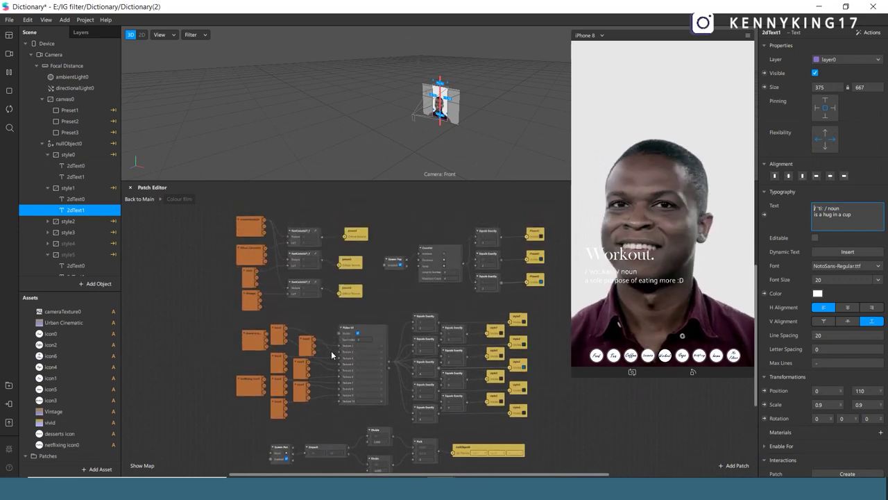
{"action": "scroll", "coordinate": [446, 327], "scroll_direction": "down", "scroll_amount": 4}
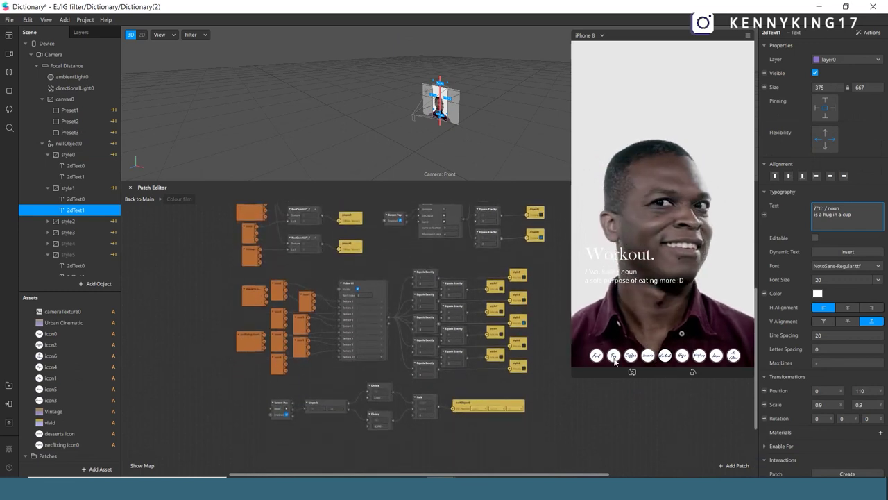
{"action": "scroll", "coordinate": [321, 397], "scroll_direction": "up", "scroll_amount": 5}
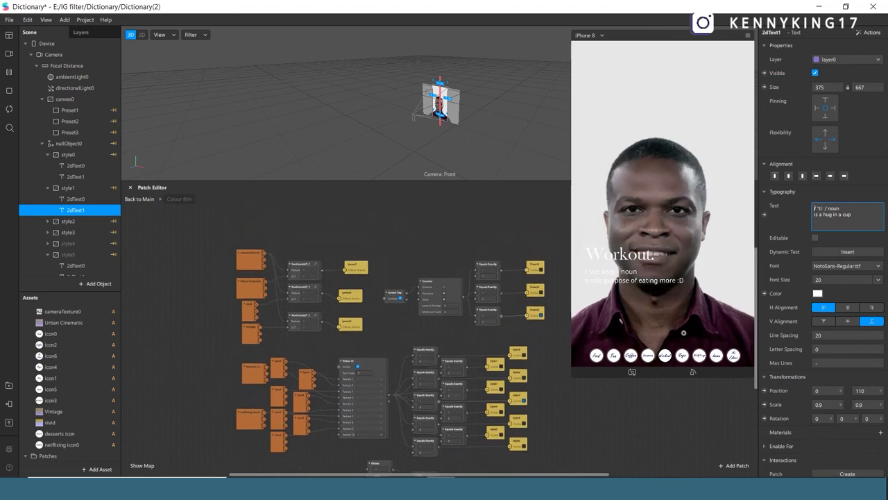
{"action": "scroll", "coordinate": [391, 325], "scroll_direction": "down", "scroll_amount": 7}
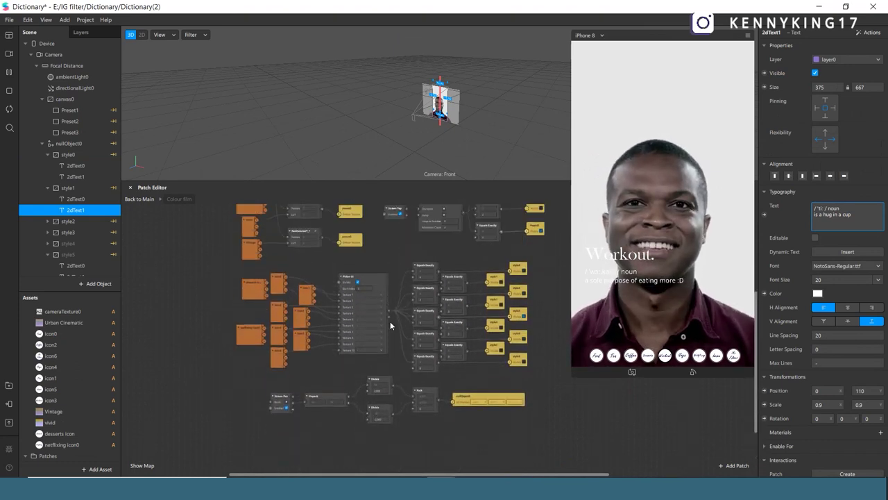
{"action": "scroll", "coordinate": [391, 325], "scroll_direction": "up", "scroll_amount": 4}
{"action": "scroll", "coordinate": [380, 425], "scroll_direction": "down", "scroll_amount": 3}
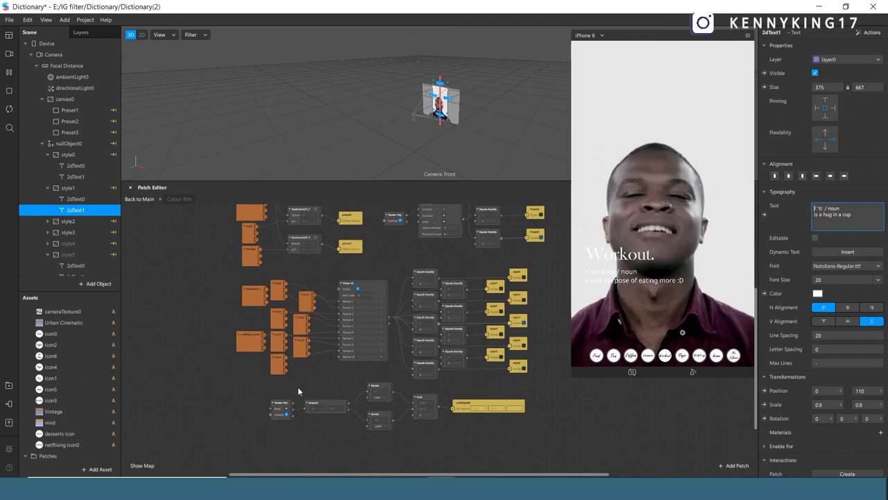
{"action": "scroll", "coordinate": [298, 390], "scroll_direction": "up", "scroll_amount": 4}
{"action": "mouse_move", "coordinate": [440, 489]}
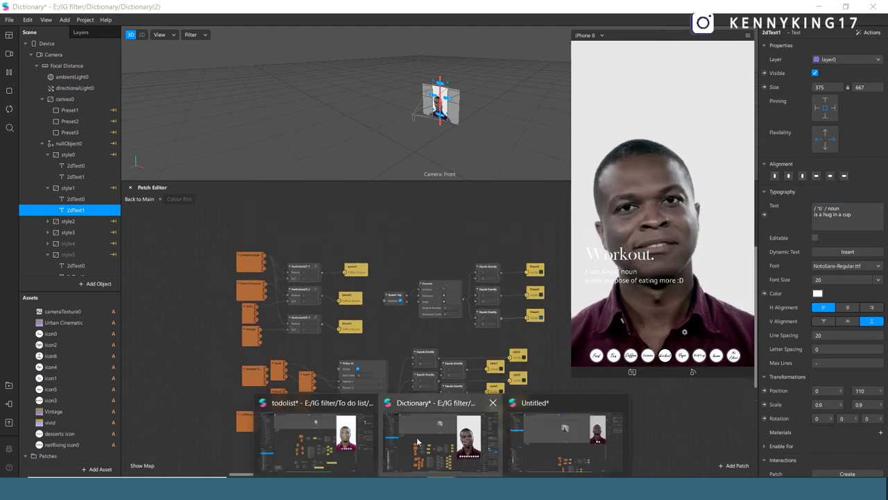